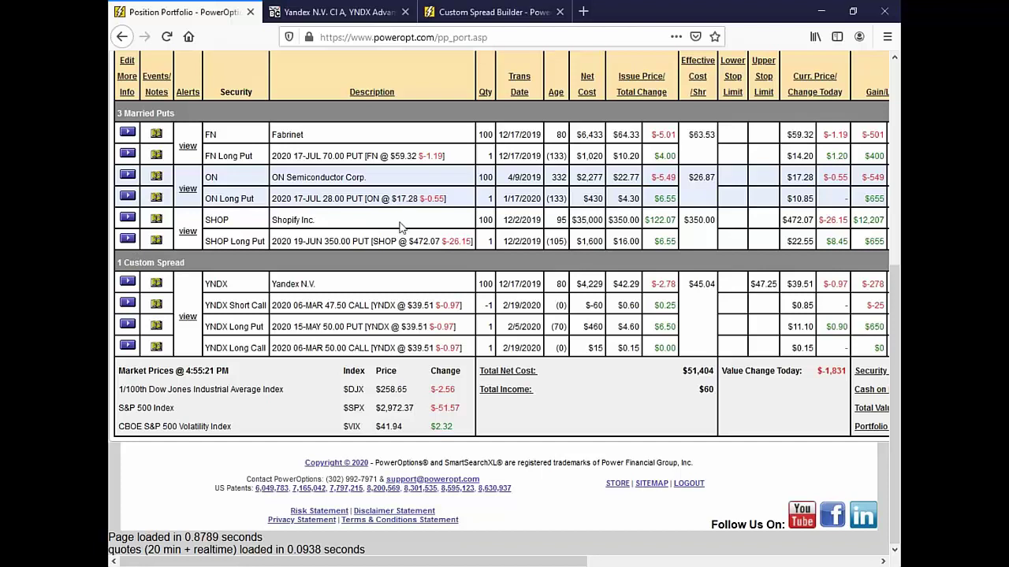
# - Switch to the Return Test 2 portfolio and examine the strategies offered for entering a new position
pyautogui.scroll(3, 400, 227)
pyautogui.click(358, 172)
pyautogui.click(346, 146)
pyautogui.click(347, 145)
pyautogui.click(357, 183)
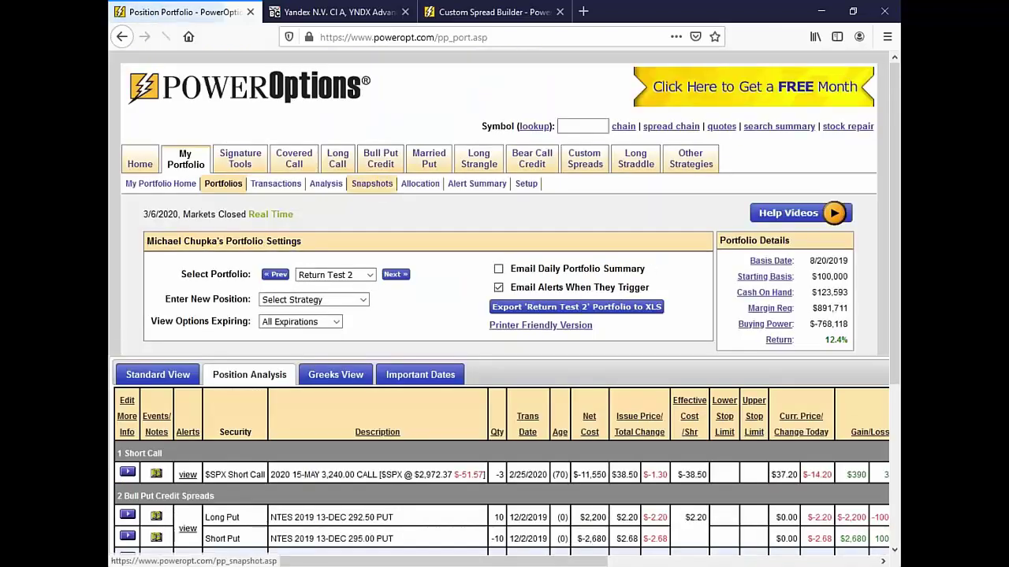
pyautogui.scroll(-3, 339, 169)
pyautogui.click(334, 160)
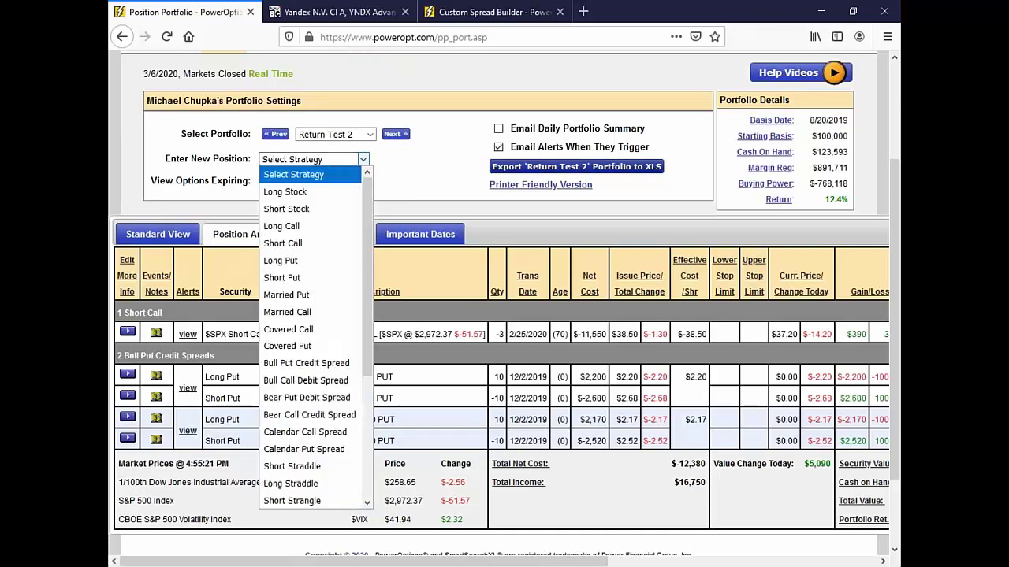
pyautogui.press('Escape')
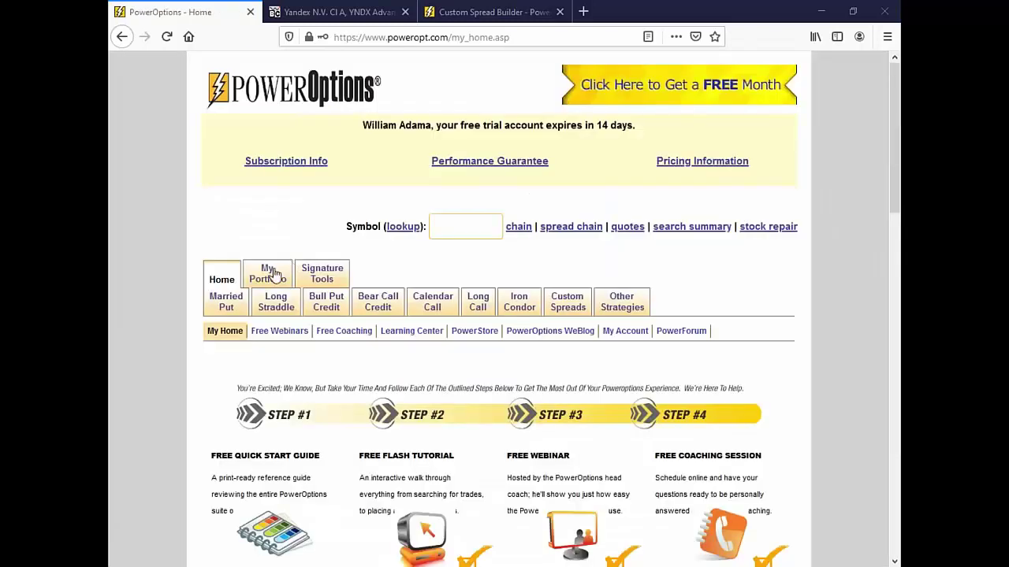
# - Open the position portfolios and display the Rolling COvered Calls portfolio
pyautogui.moveTo(271, 272)
pyautogui.click(320, 333)
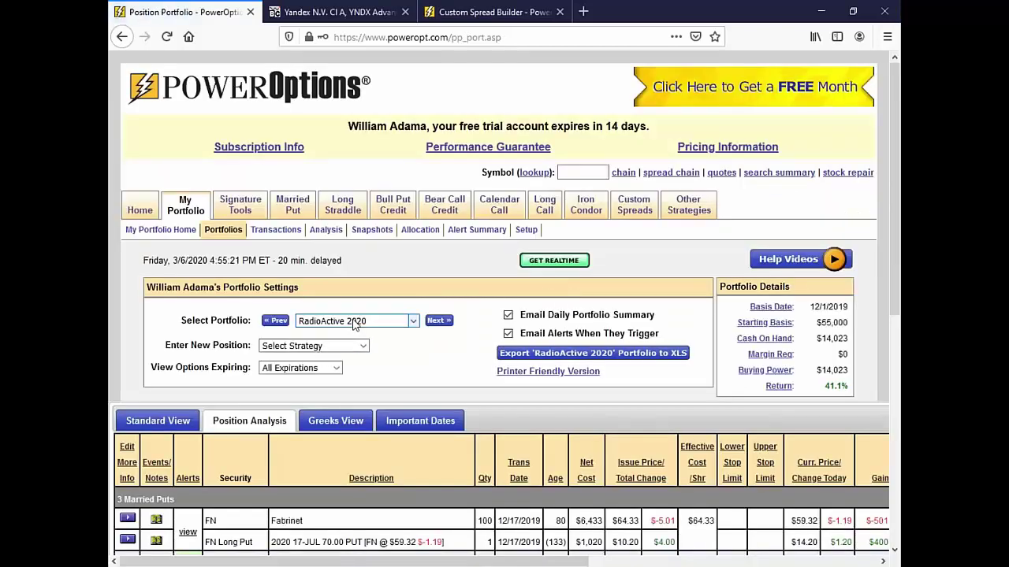
pyautogui.click(348, 321)
pyautogui.click(347, 418)
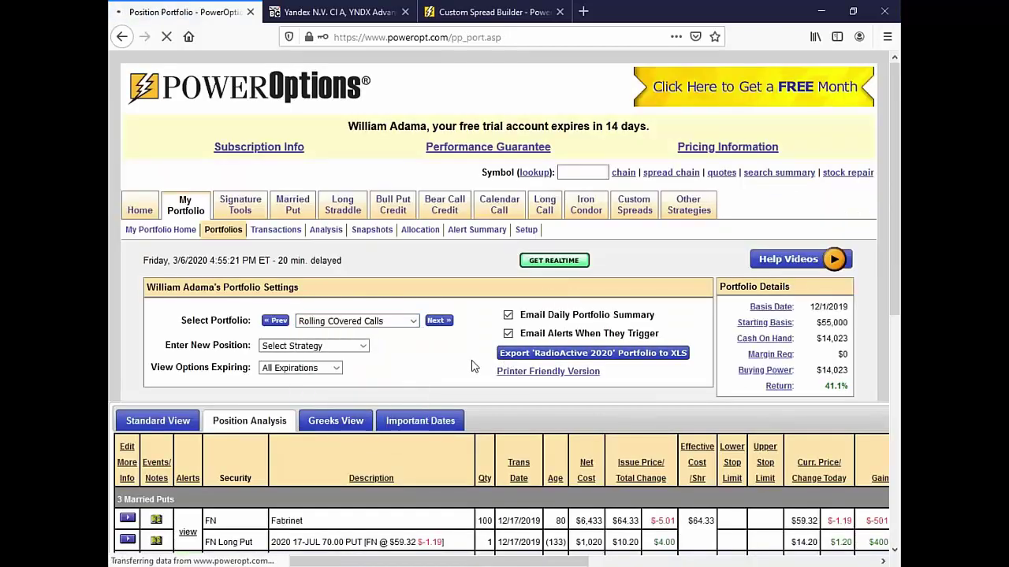
pyautogui.scroll(-2, 451, 363)
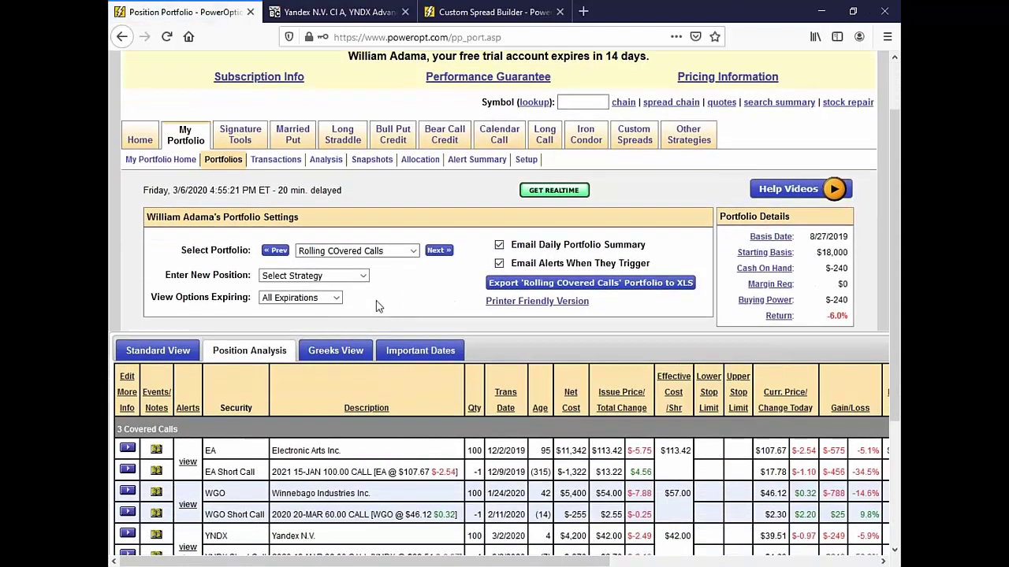
# - Start a new Covered Call position with ENPH as the stock and 100 shares bought to open
pyautogui.click(316, 275)
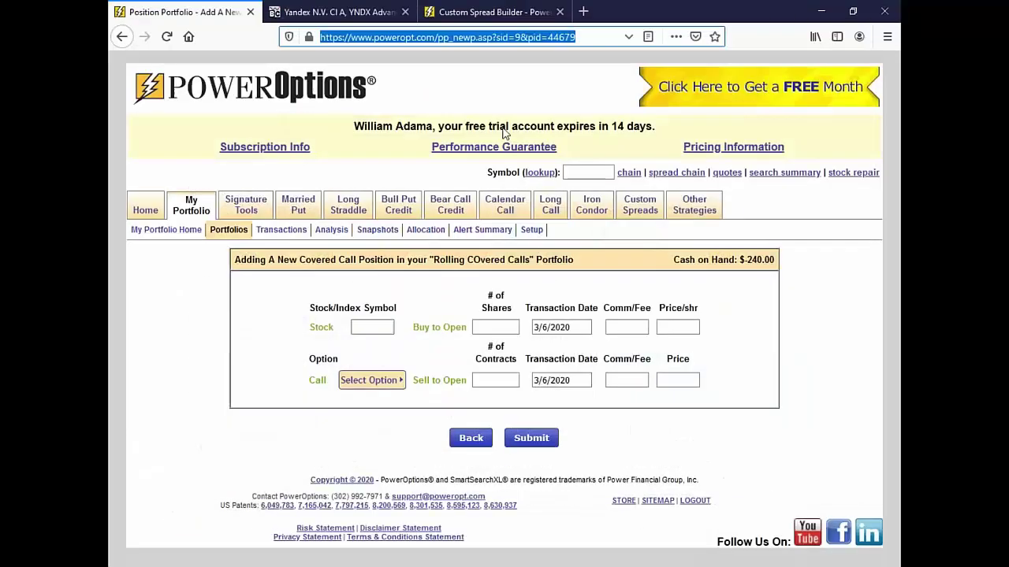
pyautogui.click(369, 326)
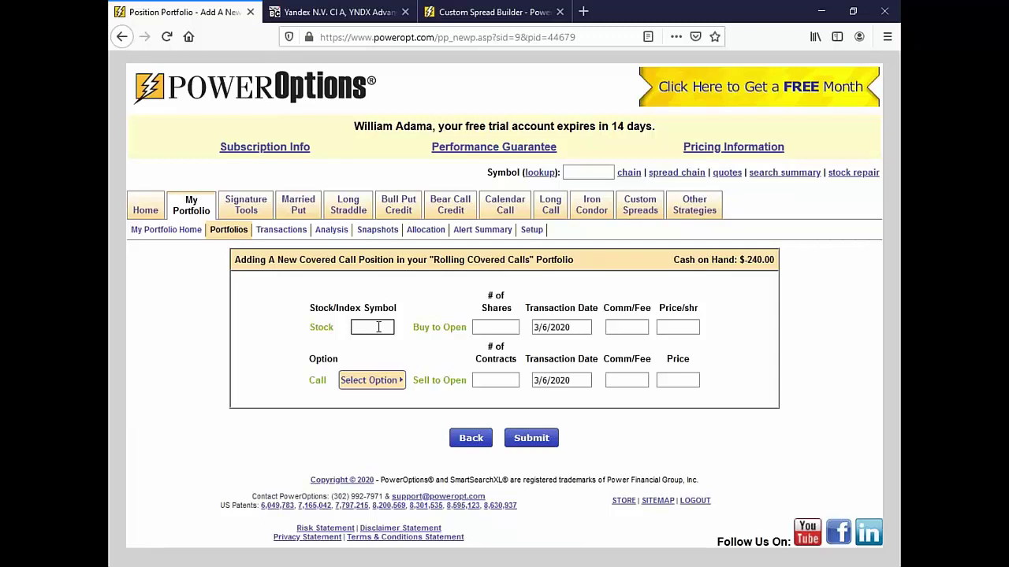
pyautogui.write('ENPH')
pyautogui.click(509, 328)
pyautogui.write('100')
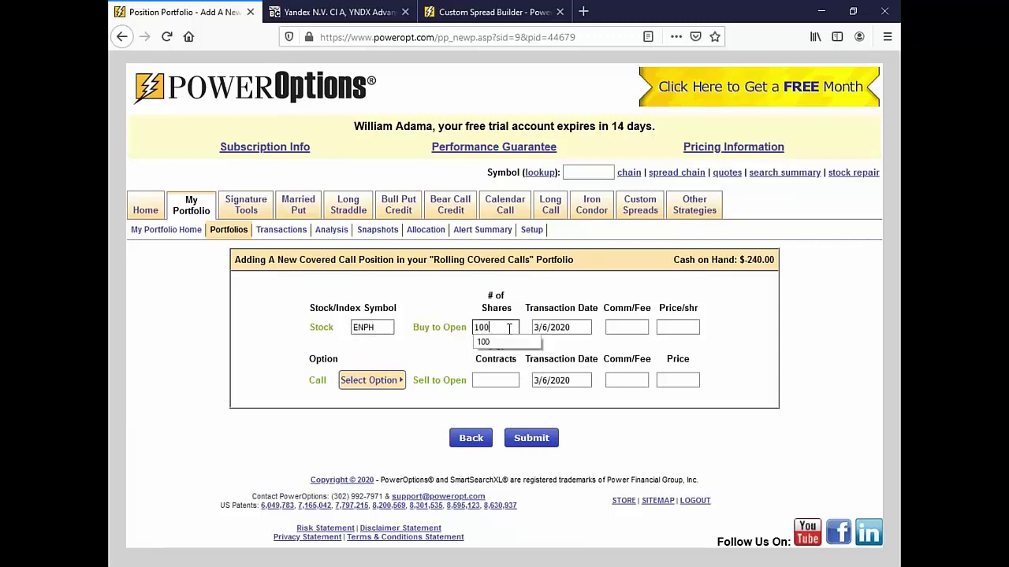
# - Set the stock purchase's transaction date to 02/04/2020 and its price per share to 35.29
pyautogui.click(556, 324)
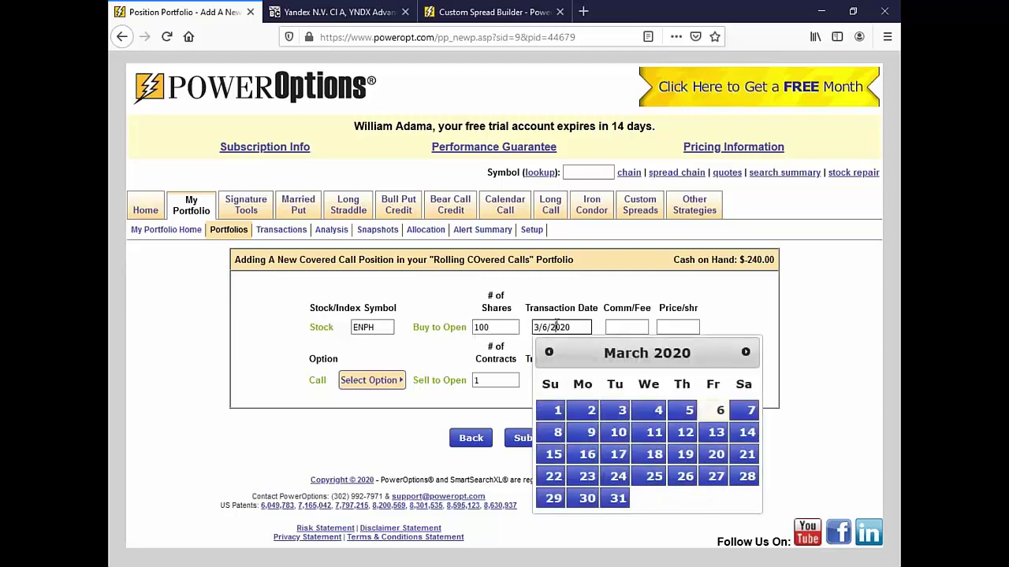
pyautogui.click(549, 352)
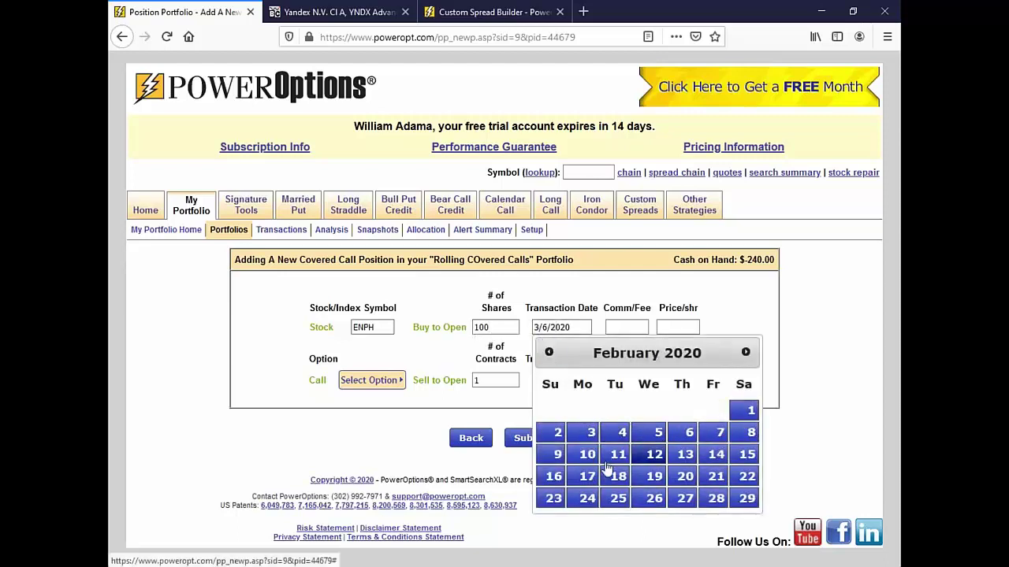
pyautogui.click(589, 499)
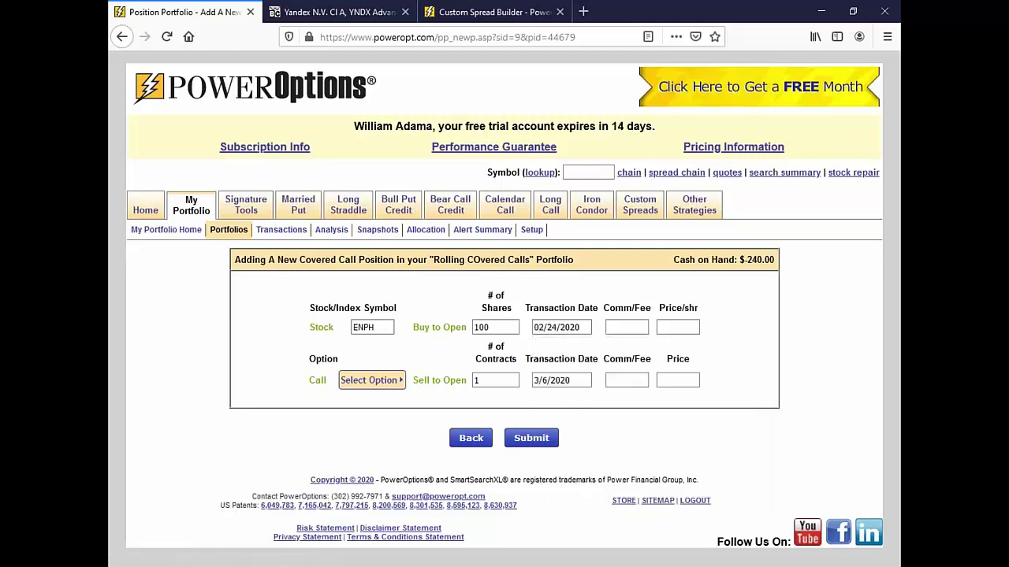
pyautogui.click(560, 327)
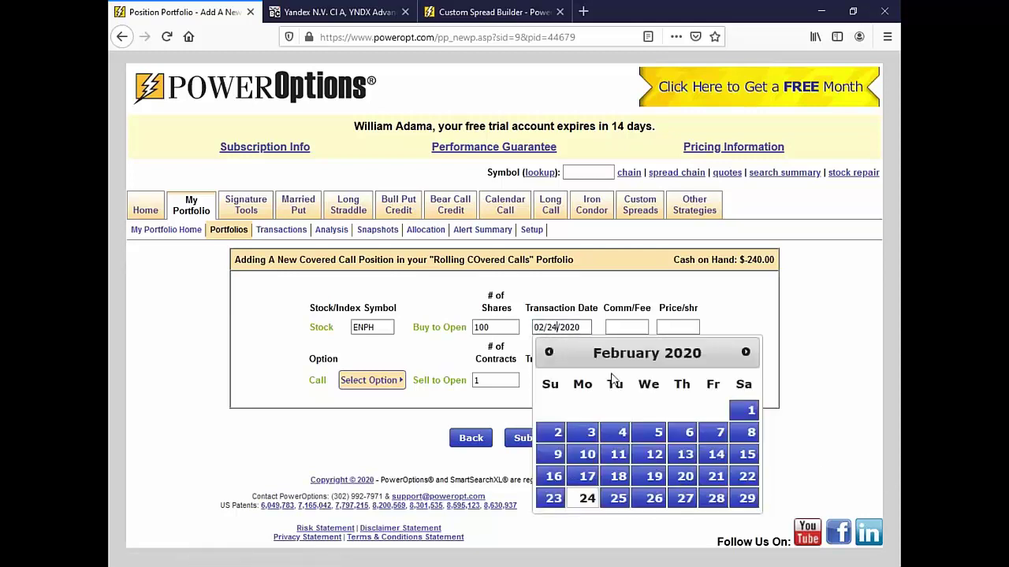
pyautogui.click(620, 433)
pyautogui.click(678, 326)
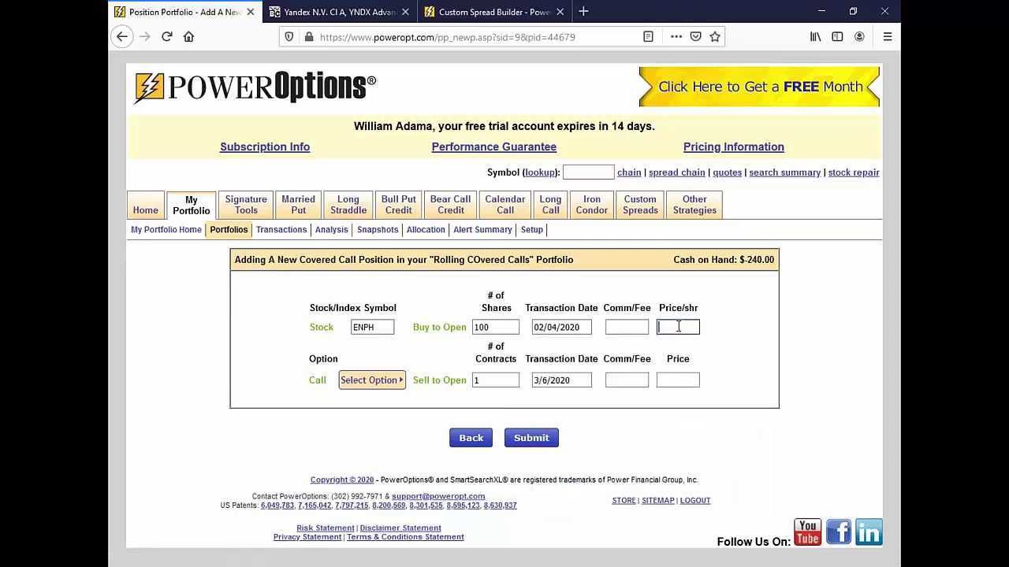
pyautogui.write('35.29')
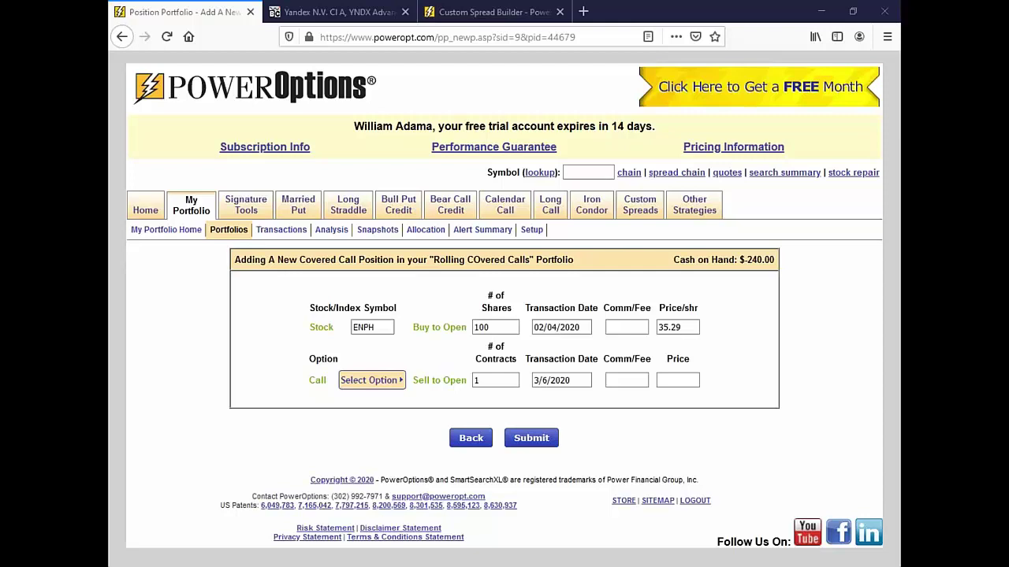
# - Choose the ENPH Mar 20, 2020 50.00 call as the short option and set its price to 8.69
pyautogui.click(372, 384)
pyautogui.click(419, 160)
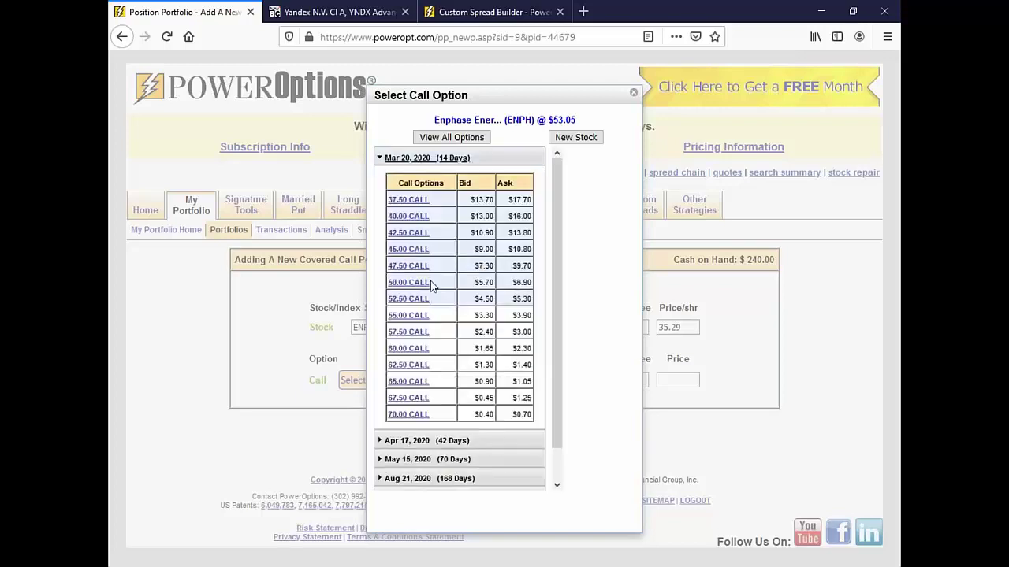
pyautogui.click(407, 283)
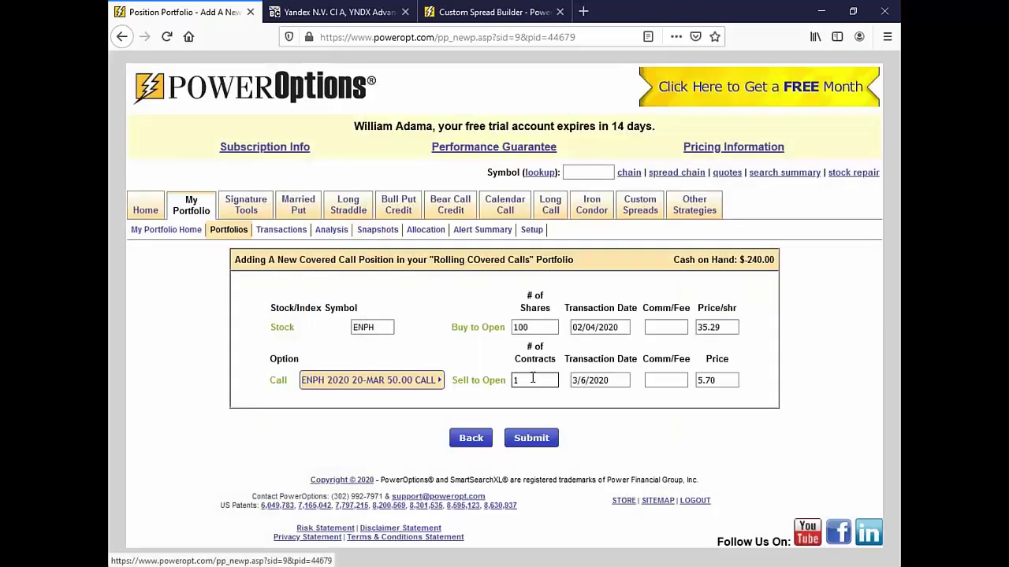
pyautogui.doubleClick(729, 381)
pyautogui.write('8.69')
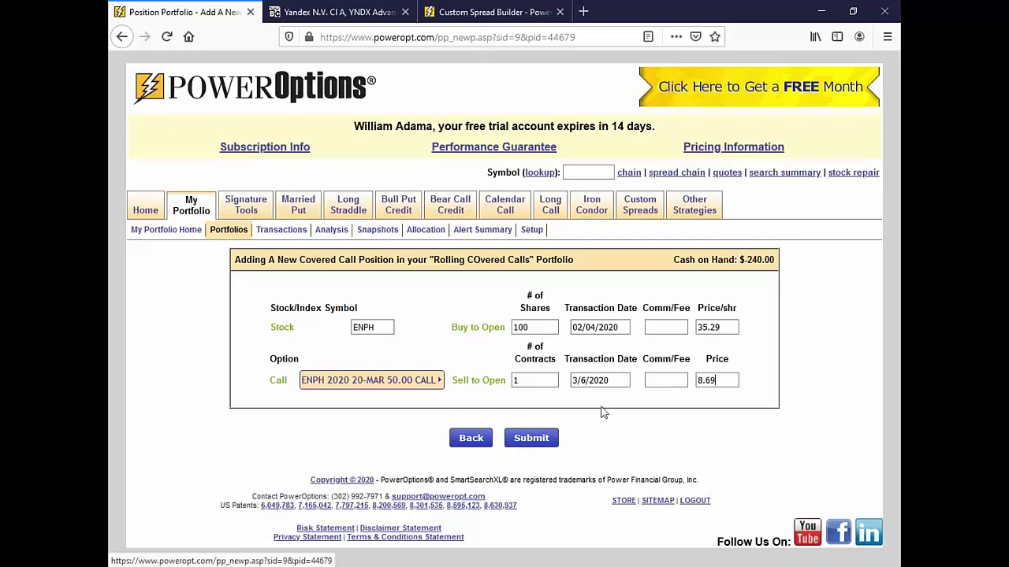
# - Set the short call's transaction date to 03/05/2020 and submit the new position
pyautogui.click(609, 380)
pyautogui.click(610, 381)
pyautogui.click(723, 268)
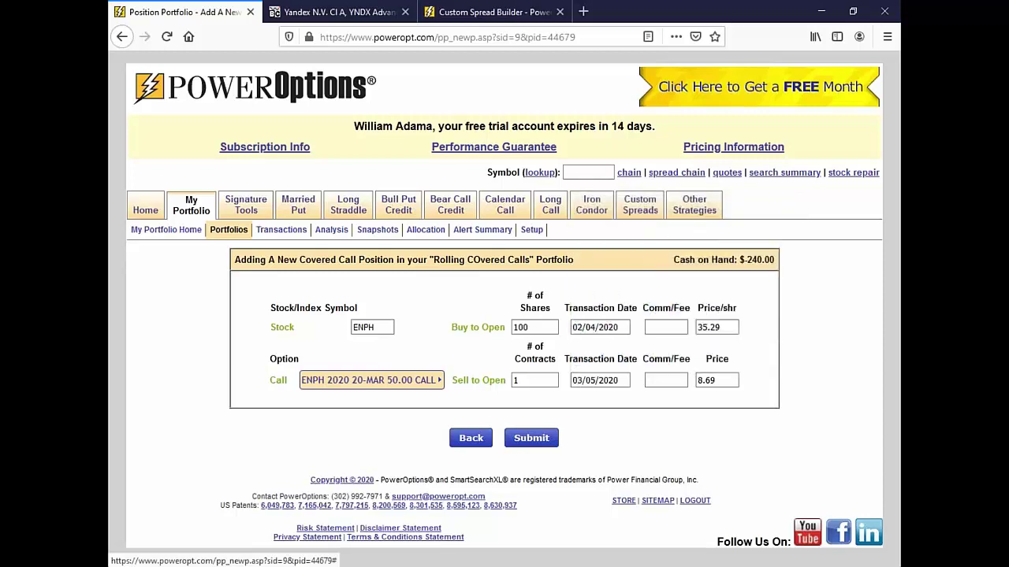
pyautogui.click(531, 439)
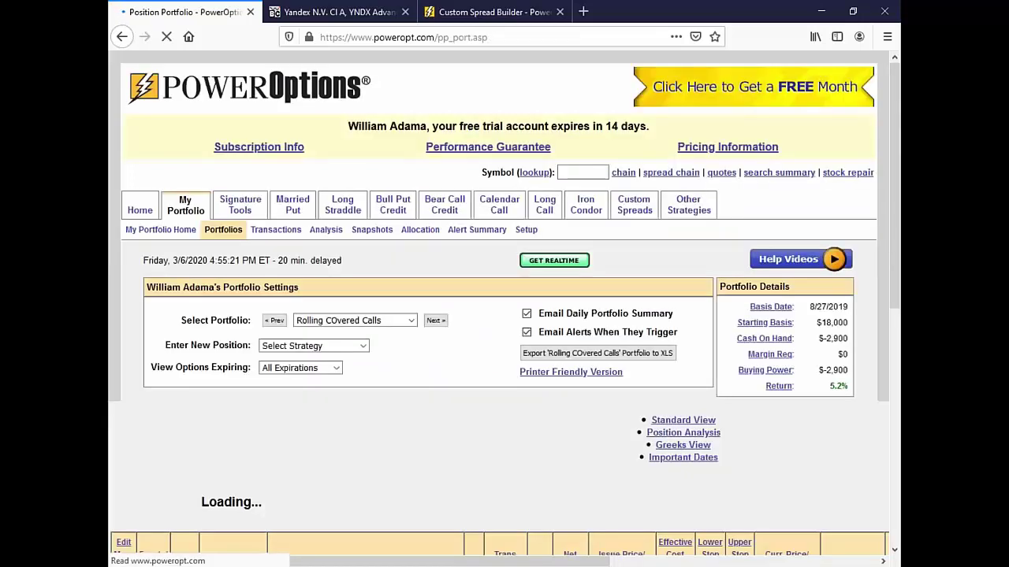
# - Examine the ENPH covered call's original expected, liquidation and expiration gain/loss alongside its issue and current stock prices
pyautogui.scroll(-4, 533, 439)
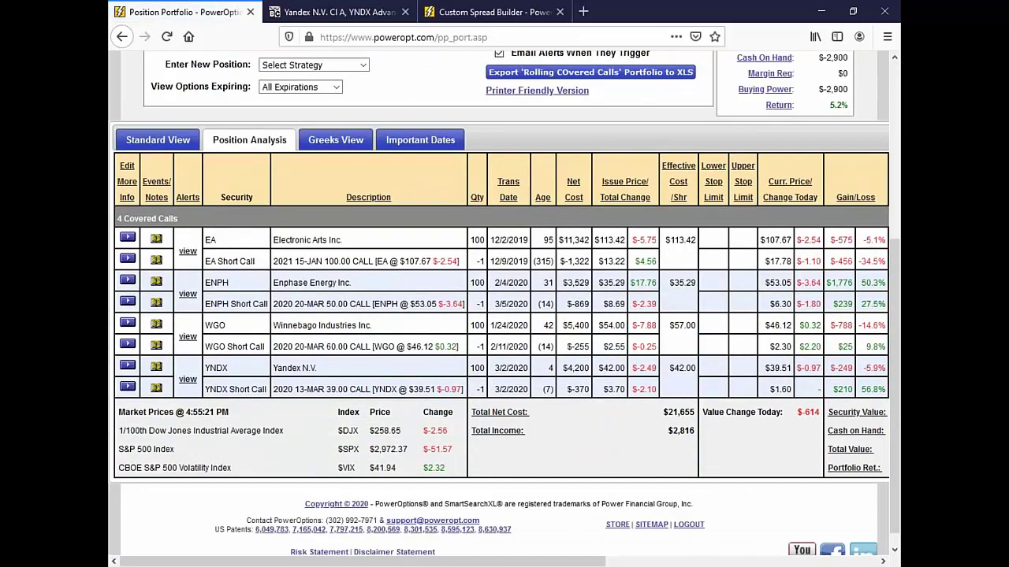
pyautogui.moveTo(496, 564); pyautogui.dragTo(643, 552)
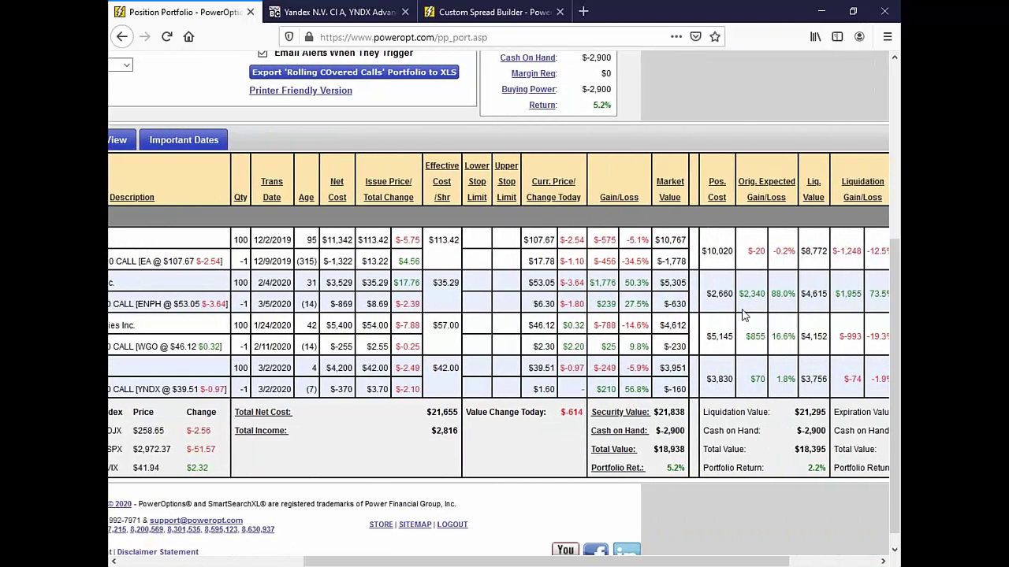
pyautogui.moveTo(740, 294); pyautogui.dragTo(795, 294)
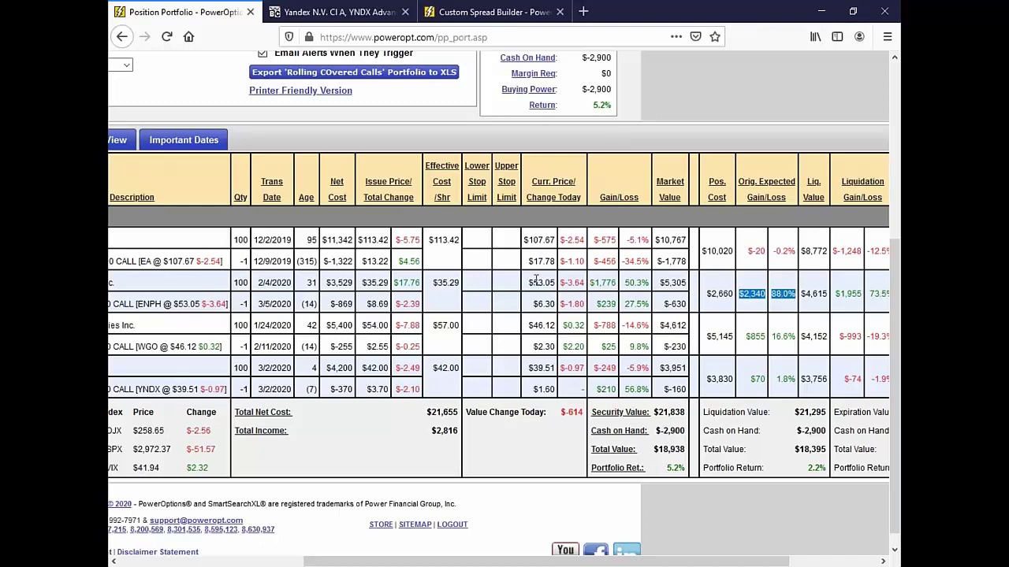
pyautogui.moveTo(533, 282); pyautogui.dragTo(552, 285)
pyautogui.moveTo(364, 283); pyautogui.dragTo(390, 284)
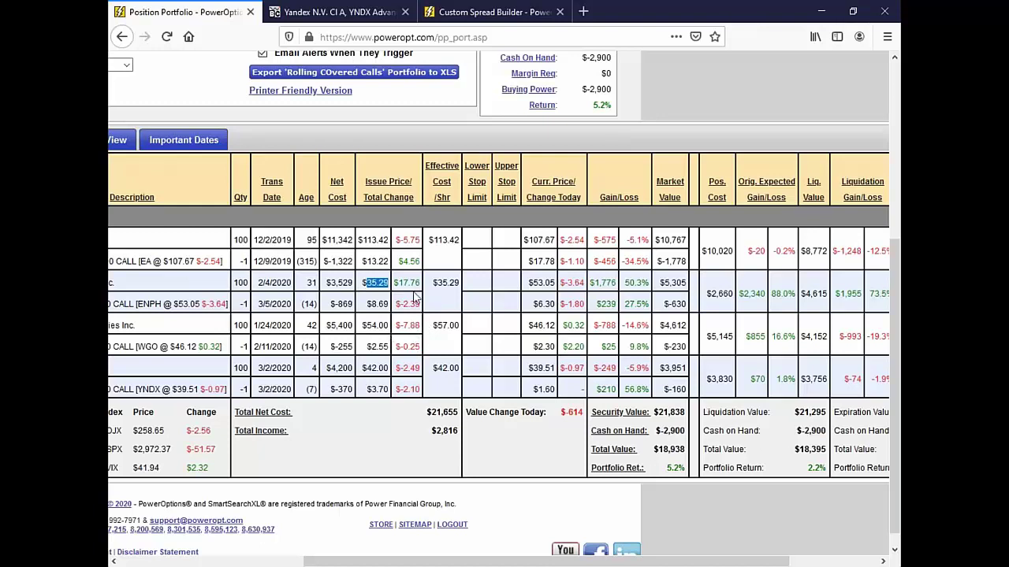
pyautogui.click(533, 282)
pyautogui.moveTo(756, 563); pyautogui.dragTo(835, 563)
pyautogui.moveTo(761, 293); pyautogui.dragTo(786, 302)
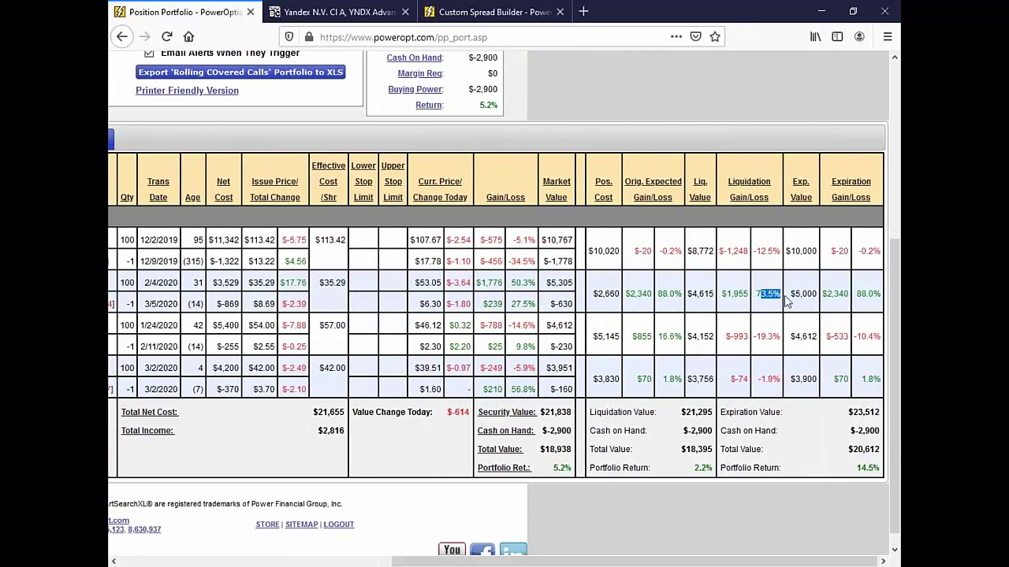
pyautogui.moveTo(852, 297); pyautogui.dragTo(881, 330)
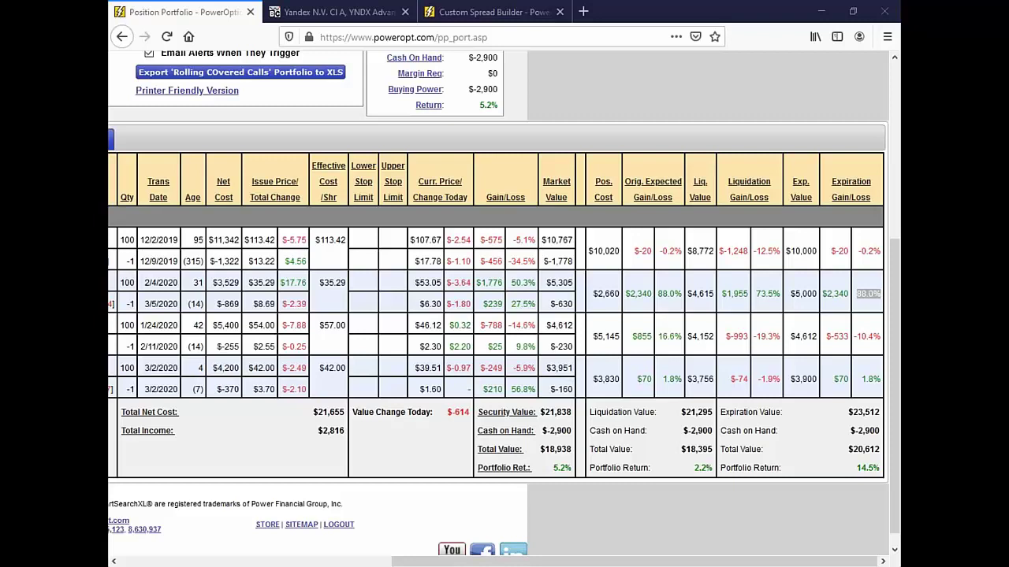
# - Compare the ENPH position cost and issue prices with the expiration and liquidation gains
pyautogui.click(860, 296)
pyautogui.moveTo(825, 294); pyautogui.dragTo(849, 296)
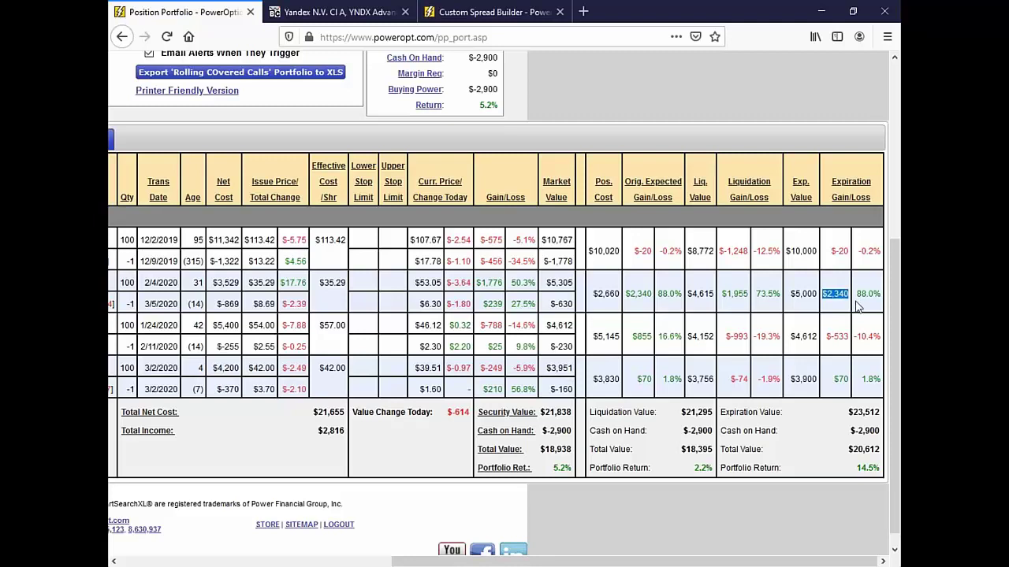
pyautogui.moveTo(591, 294); pyautogui.dragTo(622, 300)
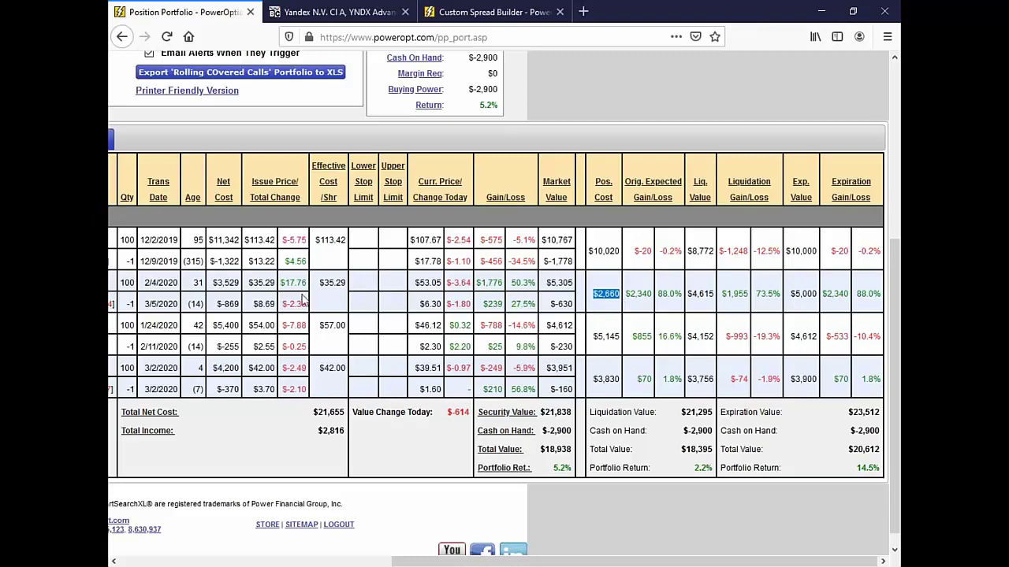
pyautogui.moveTo(249, 282); pyautogui.dragTo(276, 304)
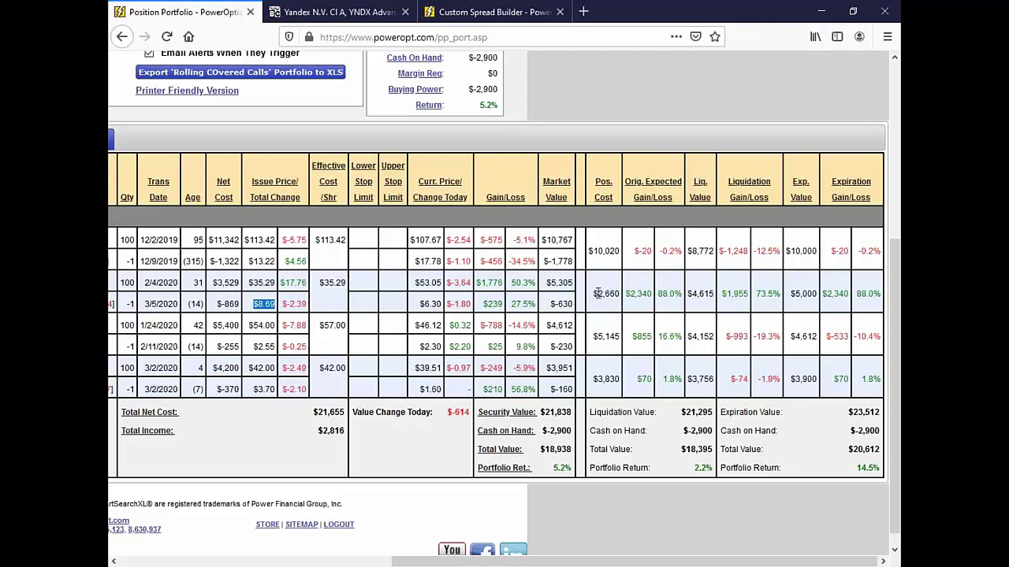
pyautogui.moveTo(596, 293); pyautogui.dragTo(620, 294)
pyautogui.moveTo(827, 294); pyautogui.dragTo(851, 307)
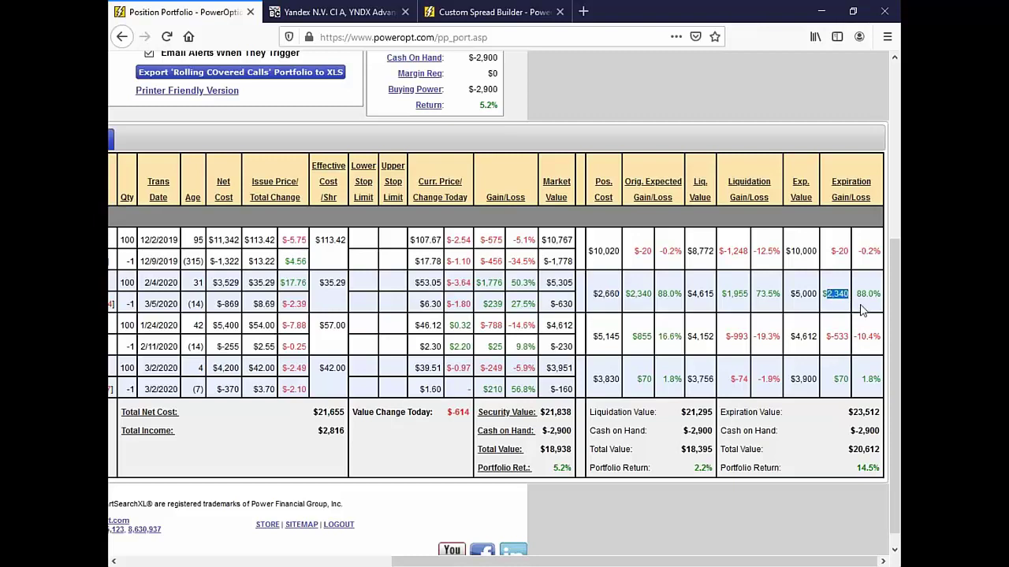
pyautogui.moveTo(597, 294); pyautogui.dragTo(618, 295)
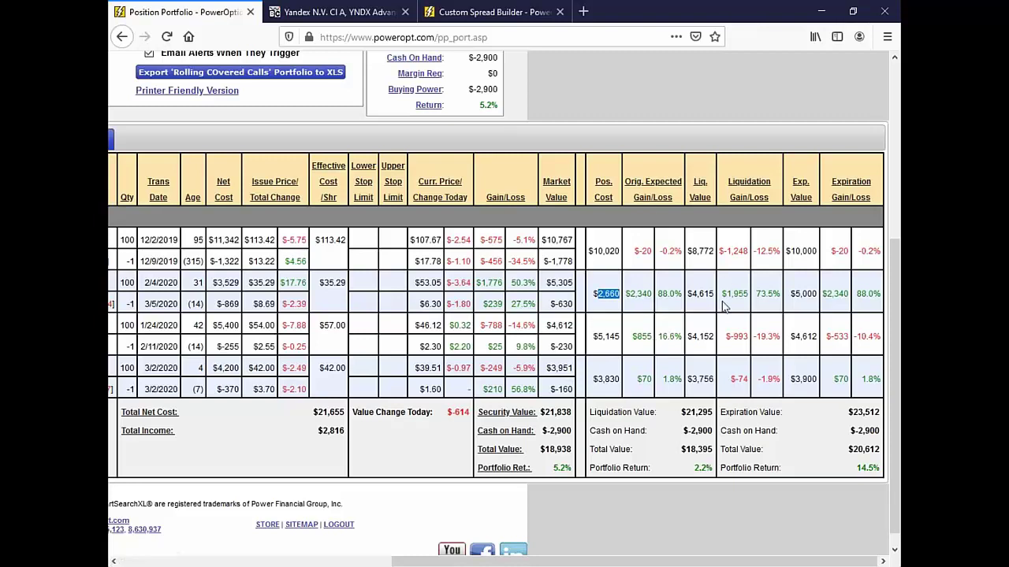
pyautogui.moveTo(720, 300); pyautogui.dragTo(784, 305)
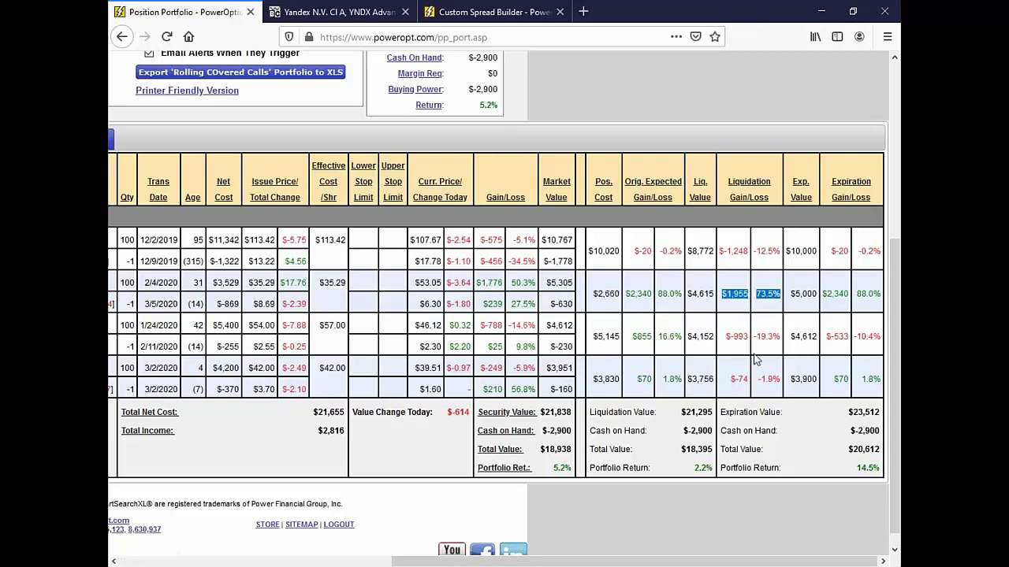
pyautogui.scroll(-1, 755, 359)
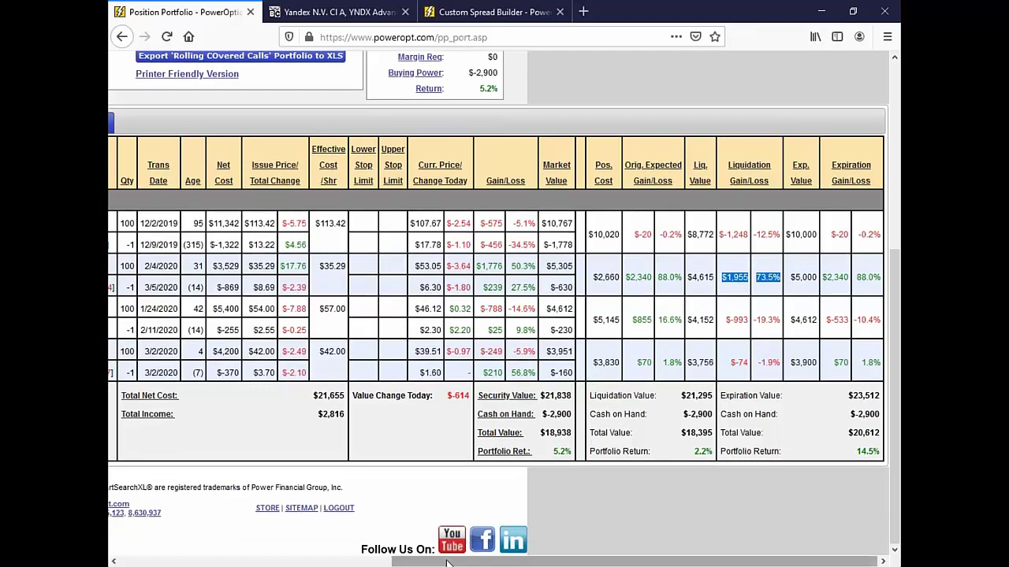
# - Open the stock research page for Enphase Energy (ENPH) from its entry in the covered call portfolio
pyautogui.moveTo(446, 561); pyautogui.dragTo(138, 495)
pyautogui.click(127, 263)
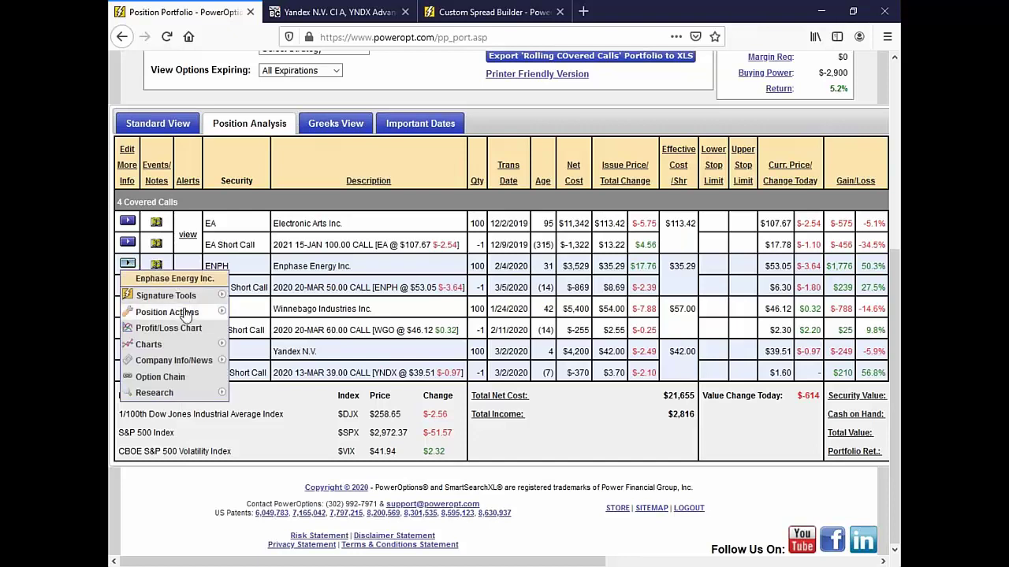
pyautogui.moveTo(186, 315)
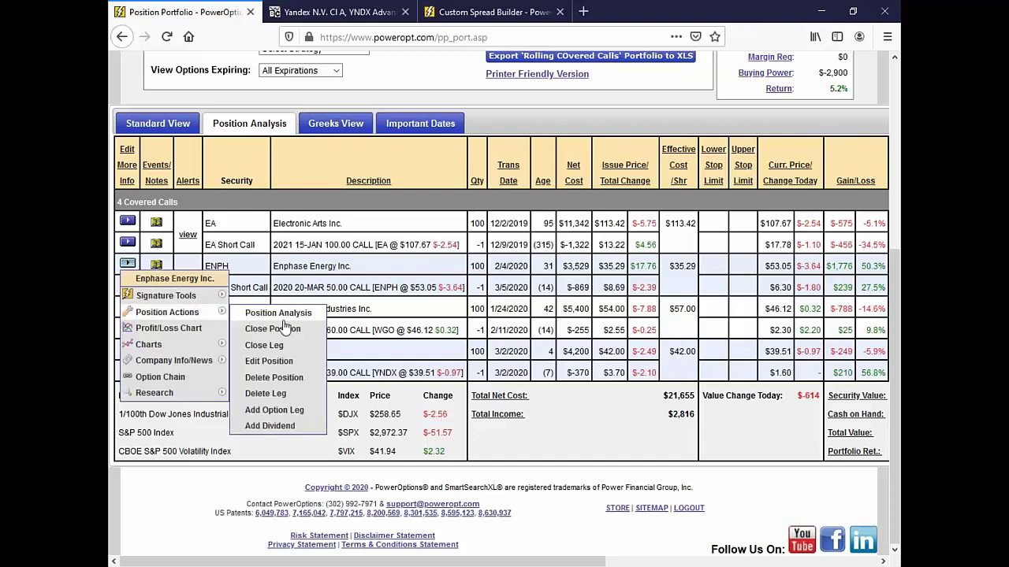
pyautogui.moveTo(187, 401)
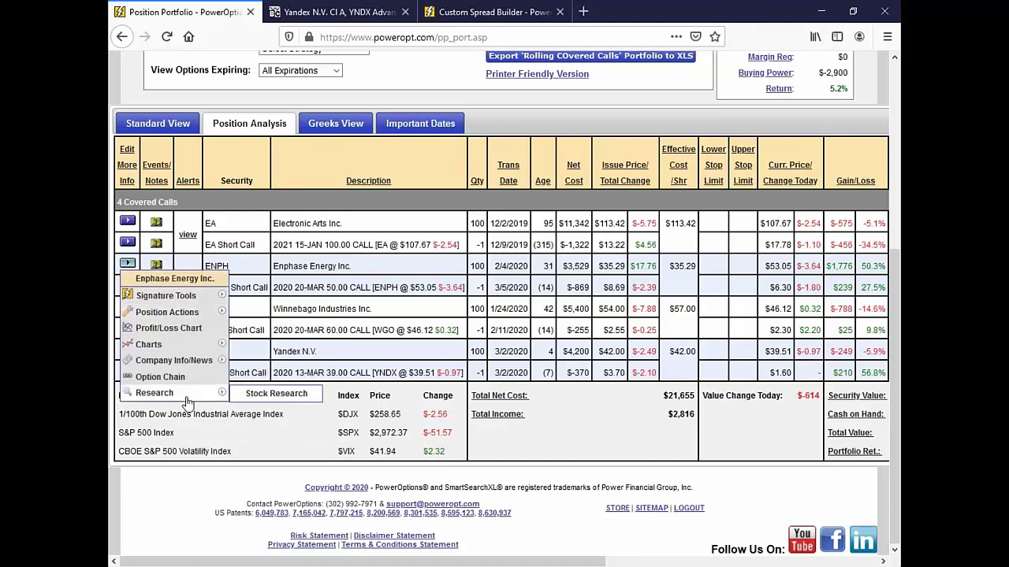
pyautogui.click(277, 399)
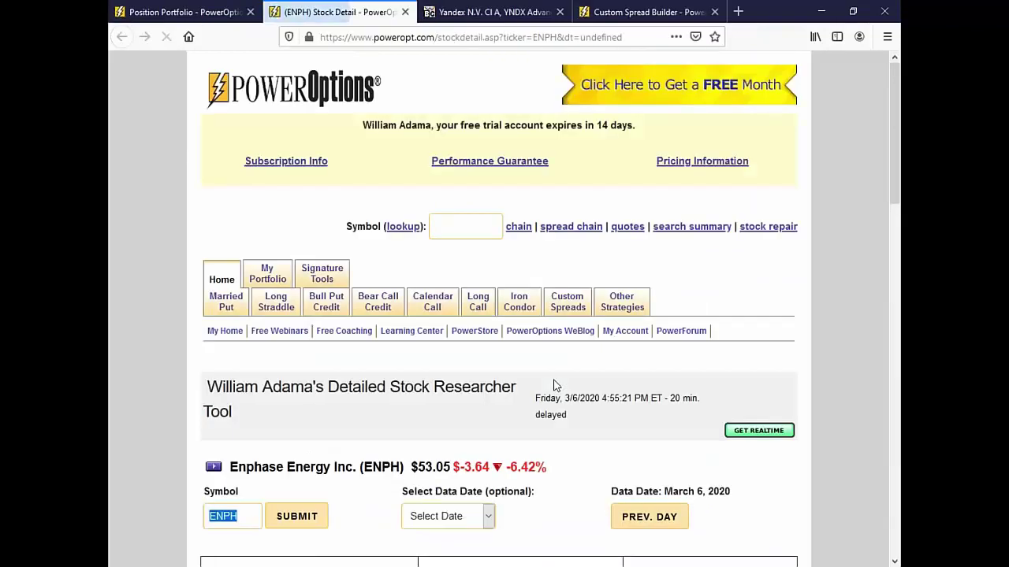
# - Check ENPH's fundamentals and next earnings date on the stock detail page, and close that page
pyautogui.scroll(-3, 553, 386)
pyautogui.scroll(-3, 554, 386)
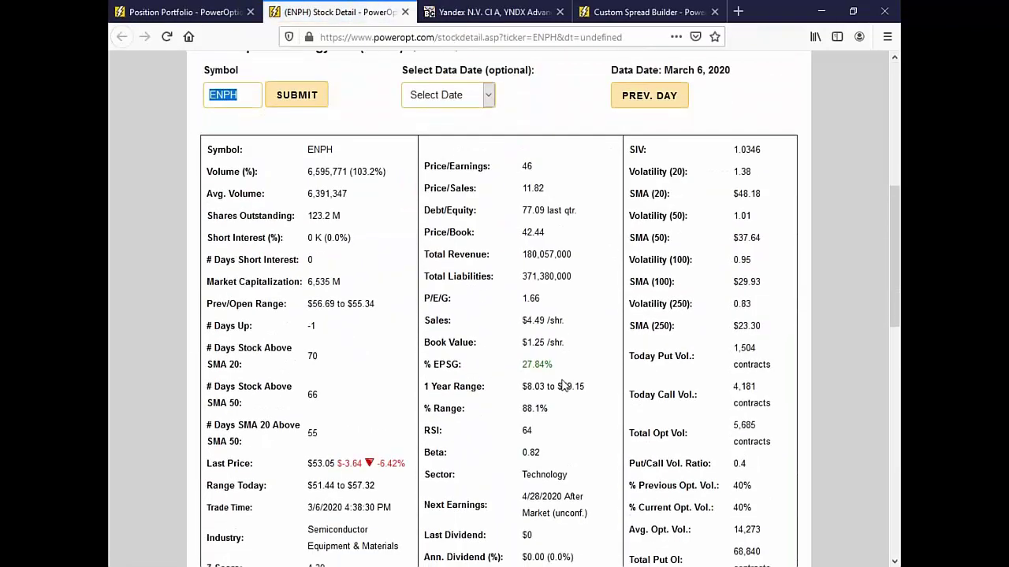
pyautogui.scroll(-2, 563, 384)
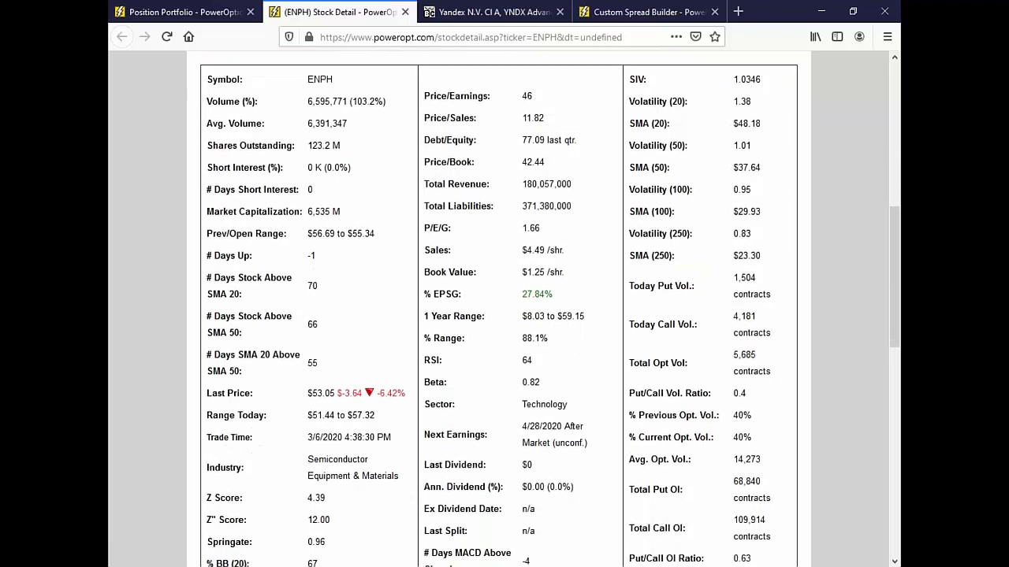
pyautogui.moveTo(522, 426); pyautogui.dragTo(595, 443)
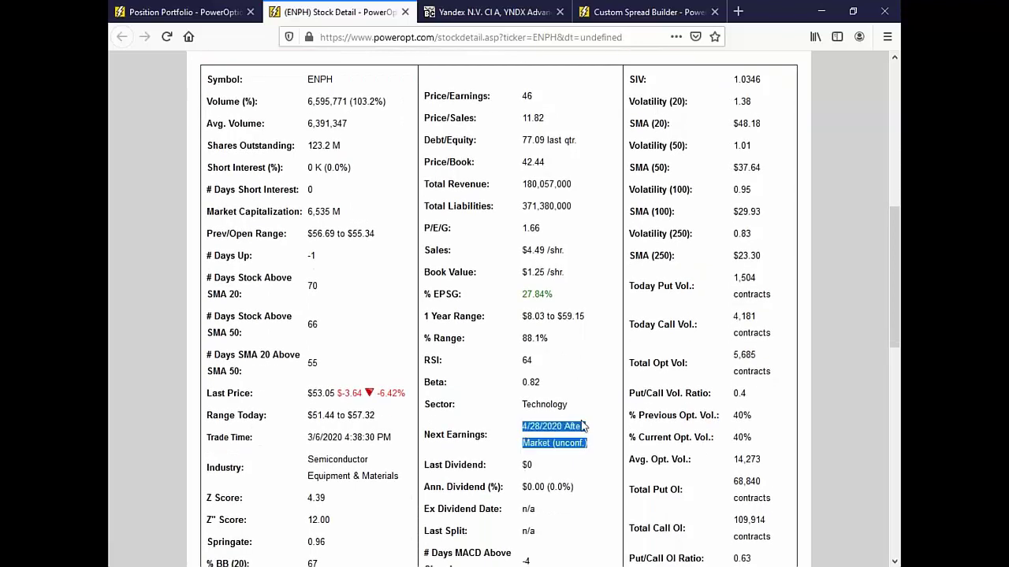
pyautogui.scroll(3, 583, 426)
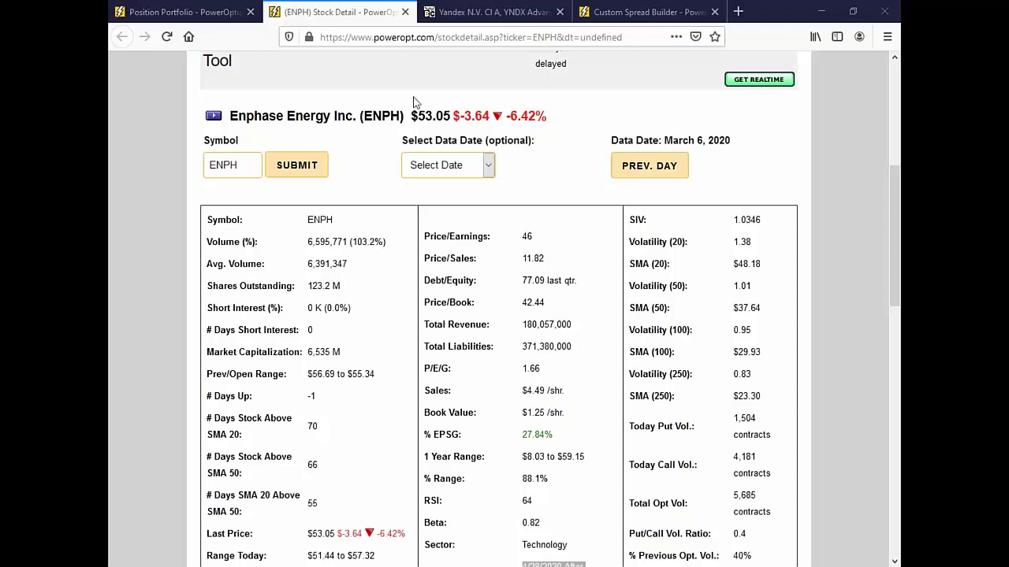
pyautogui.press('Down')
pyautogui.press('Down')
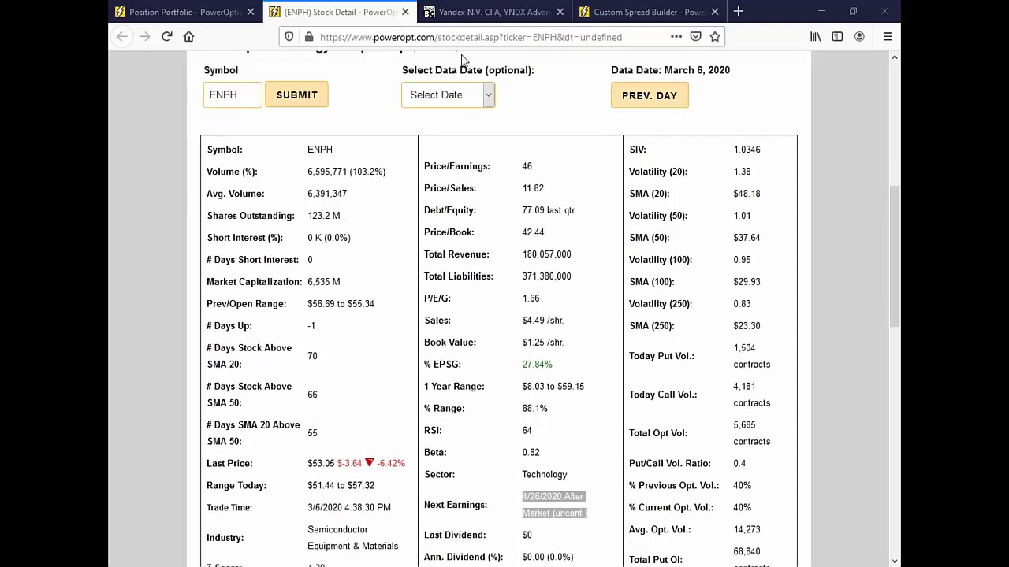
pyautogui.click(405, 12)
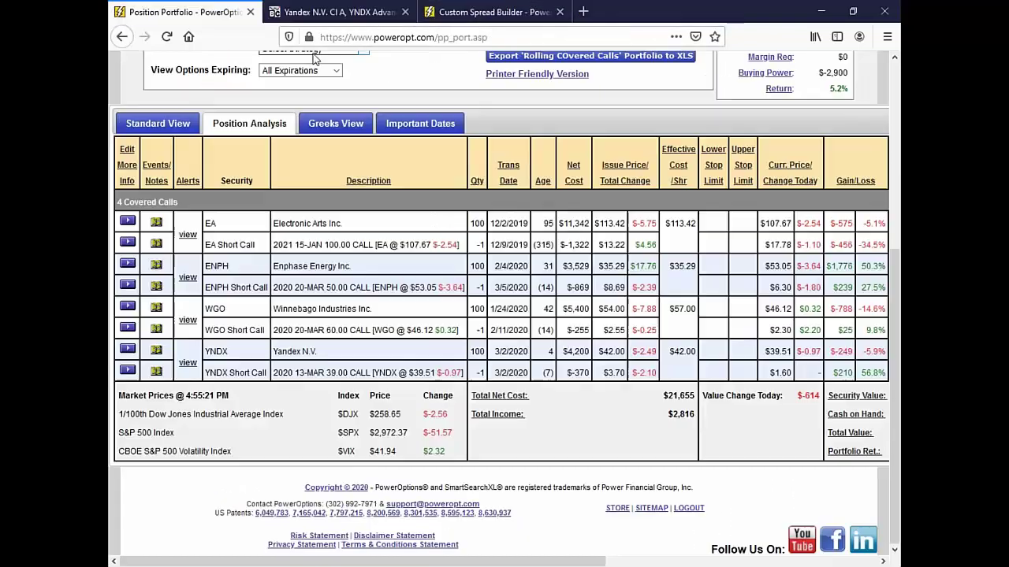
# - Open the Position Analysis for the ENPH covered call from its portfolio entry
pyautogui.click(129, 265)
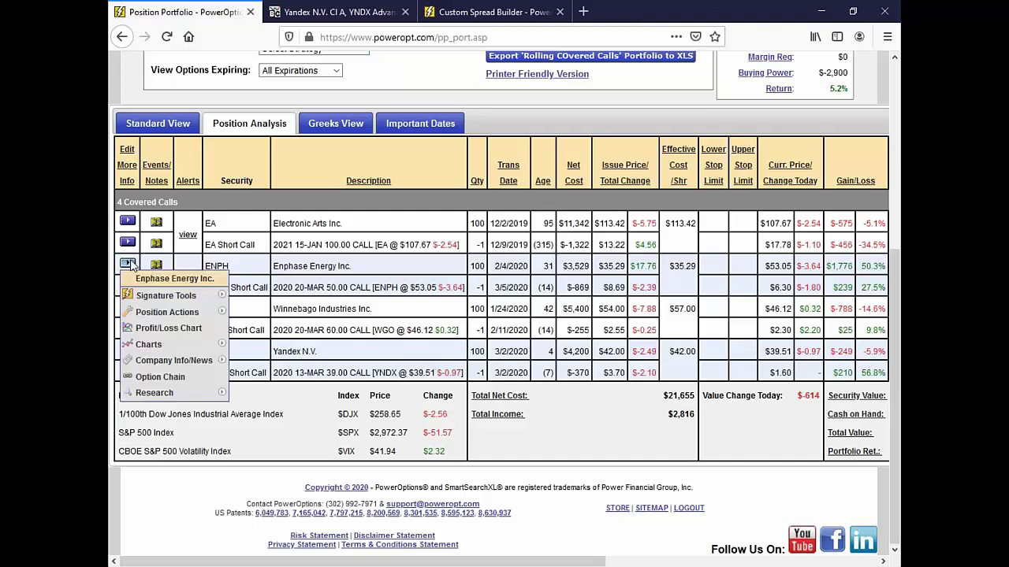
pyautogui.moveTo(197, 361)
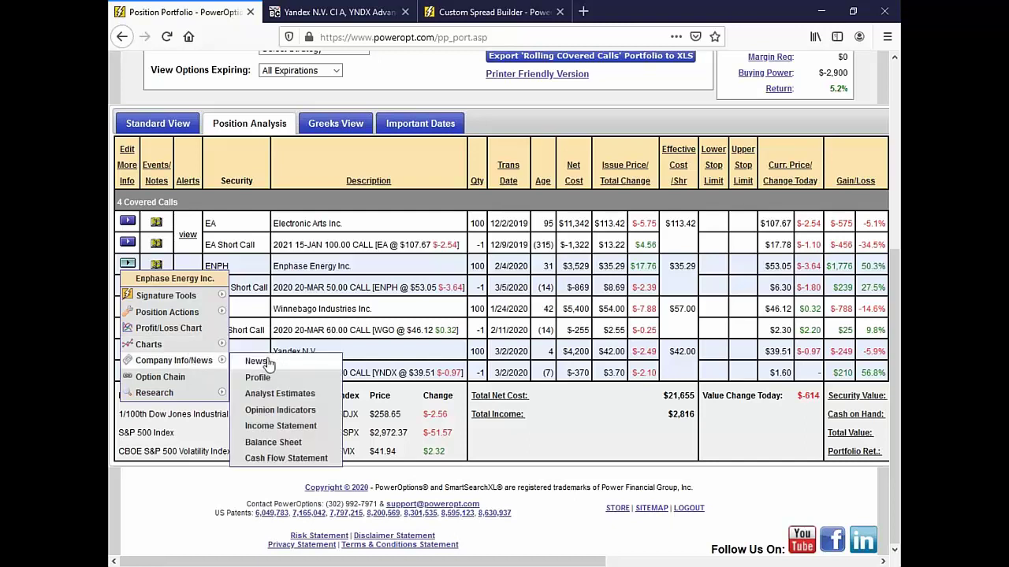
pyautogui.moveTo(195, 313)
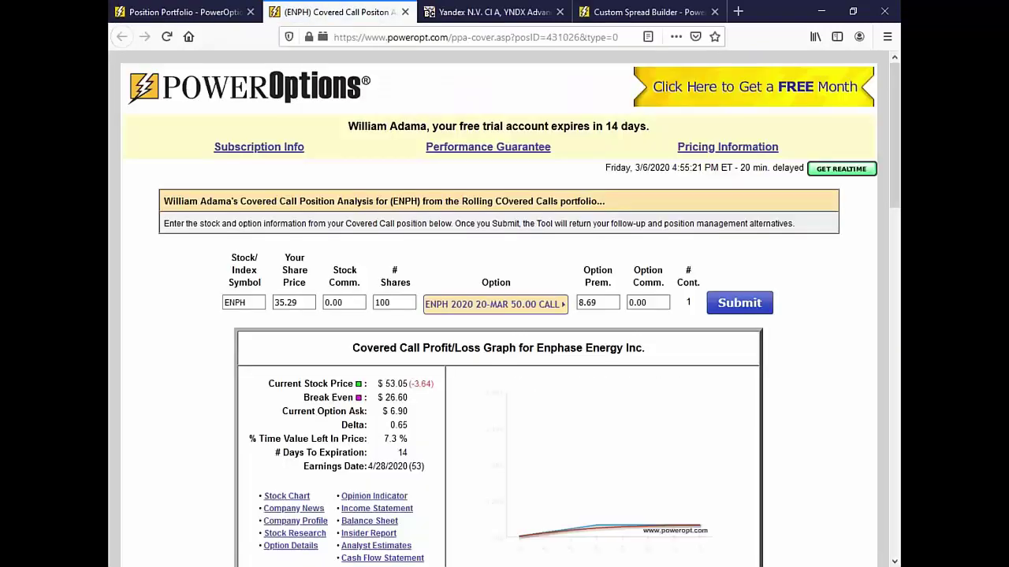
# - Examine the ENPH position's current liquidation profit/loss, percent return and ratio of liquidation profit to expiration profit
pyautogui.scroll(-5, 504, 315)
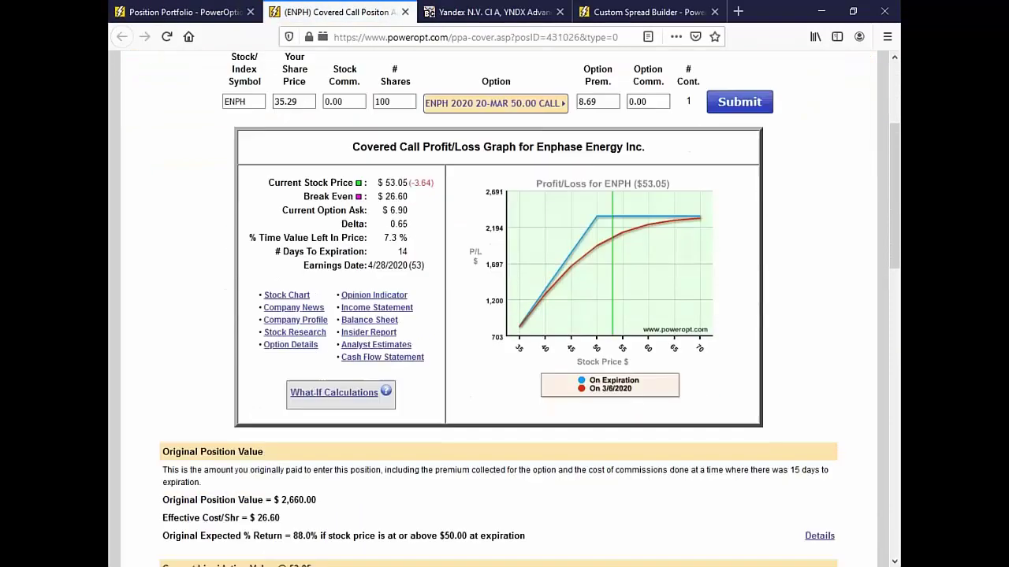
pyautogui.scroll(-3, 505, 315)
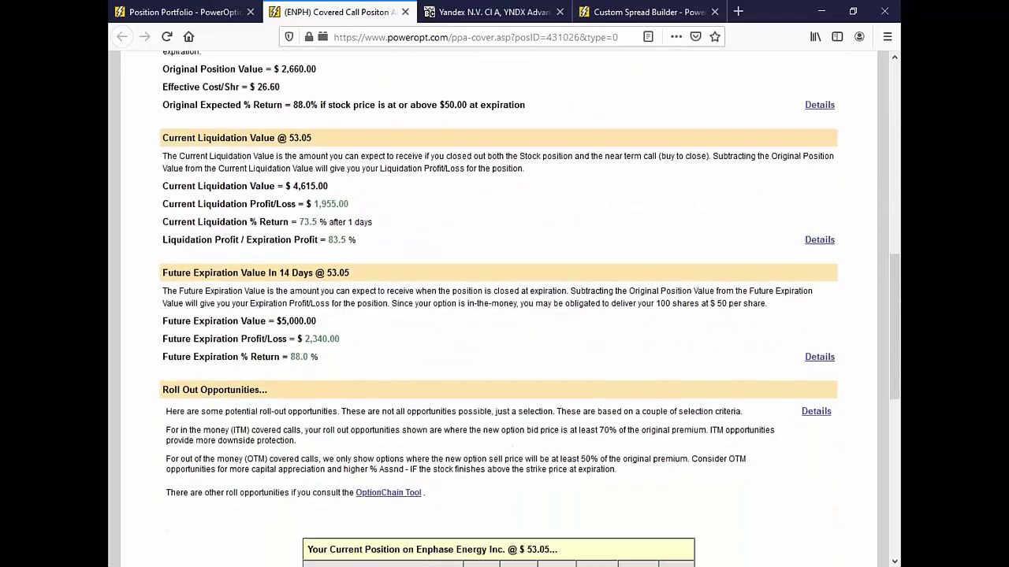
pyautogui.doubleClick(348, 240)
pyautogui.moveTo(298, 221); pyautogui.dragTo(459, 246)
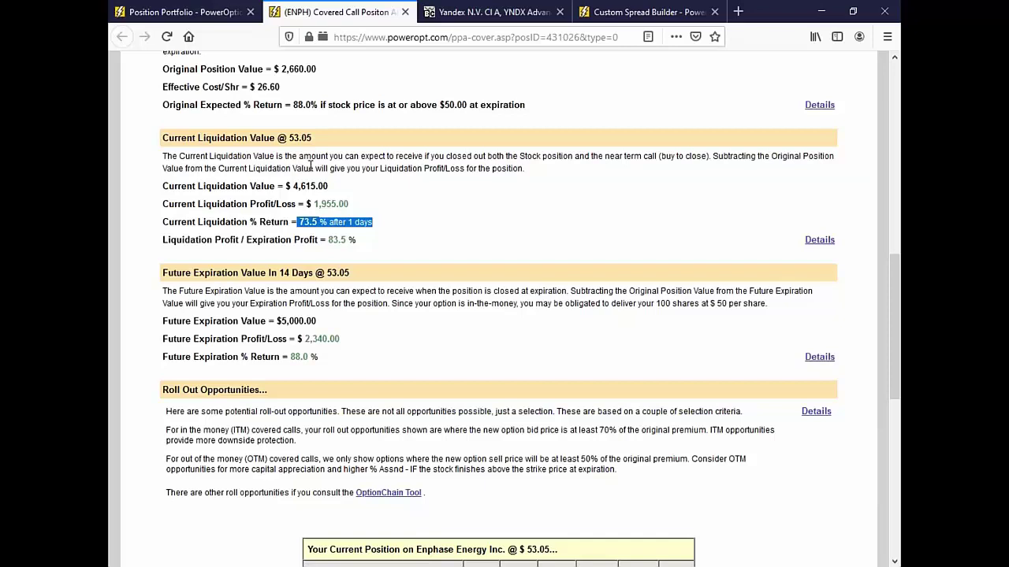
pyautogui.moveTo(317, 203); pyautogui.dragTo(375, 211)
pyautogui.click(381, 211)
pyautogui.moveTo(300, 221); pyautogui.dragTo(386, 229)
pyautogui.moveTo(325, 240); pyautogui.dragTo(373, 246)
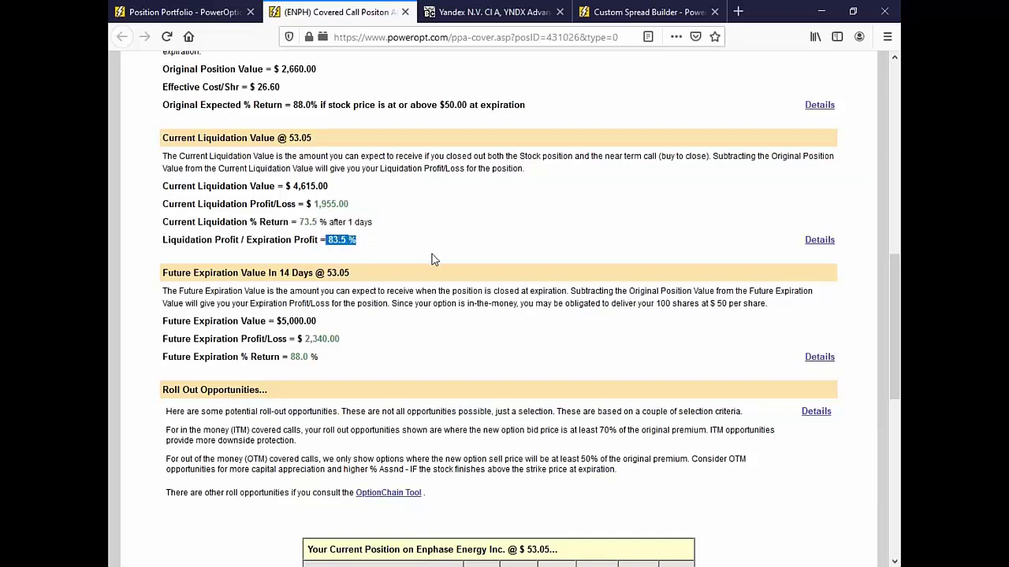
# - Examine the future expiration return of the ENPH covered call and the time remaining until expiration
pyautogui.click(290, 358)
pyautogui.moveTo(290, 358); pyautogui.dragTo(340, 364)
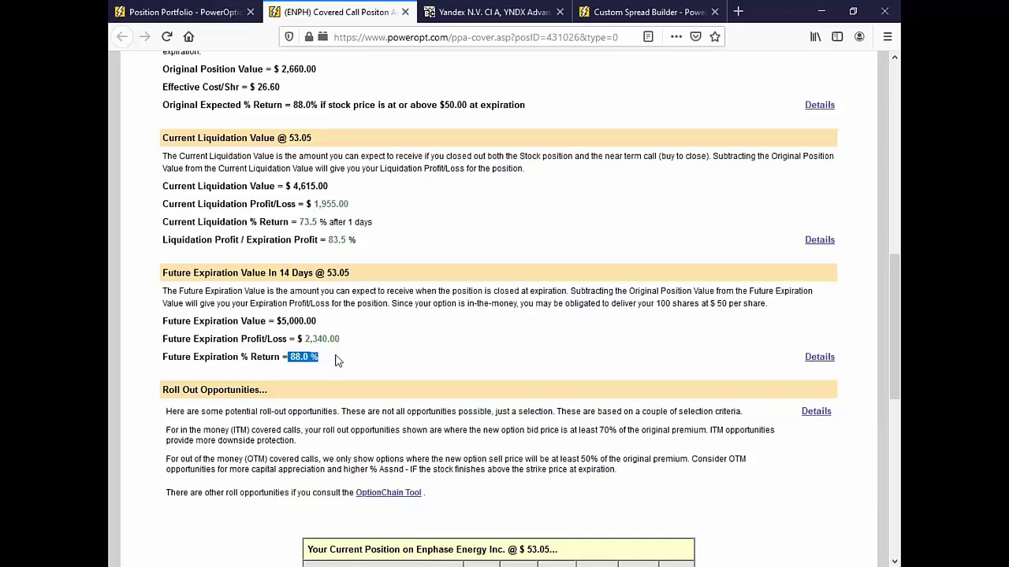
pyautogui.click(408, 272)
pyautogui.moveTo(277, 273); pyautogui.dragTo(362, 273)
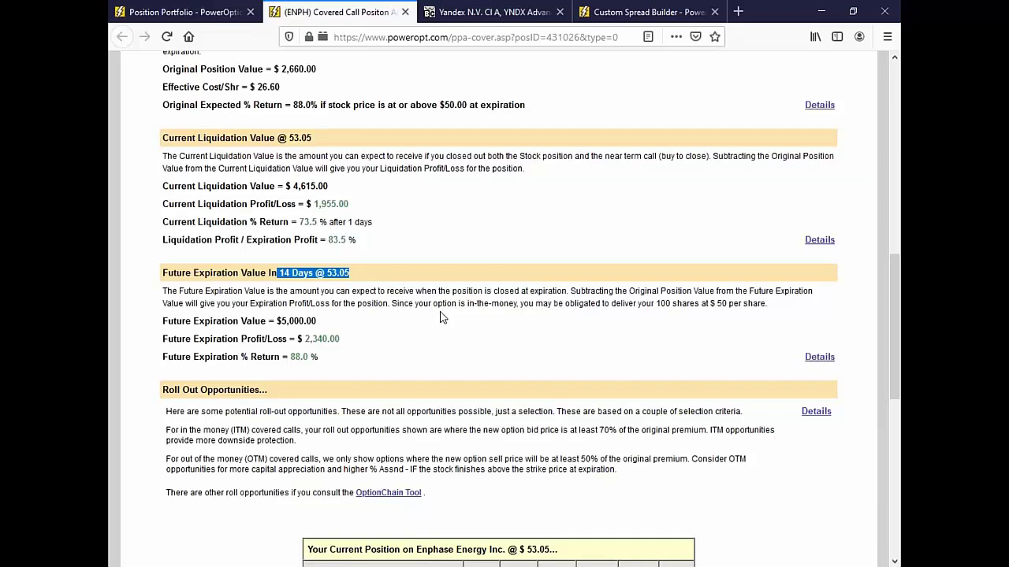
# - Compare the current 20-MAR 50.00 call's price and credit with the 17-APR 50.00 call roll-out idea
pyautogui.scroll(-5, 442, 318)
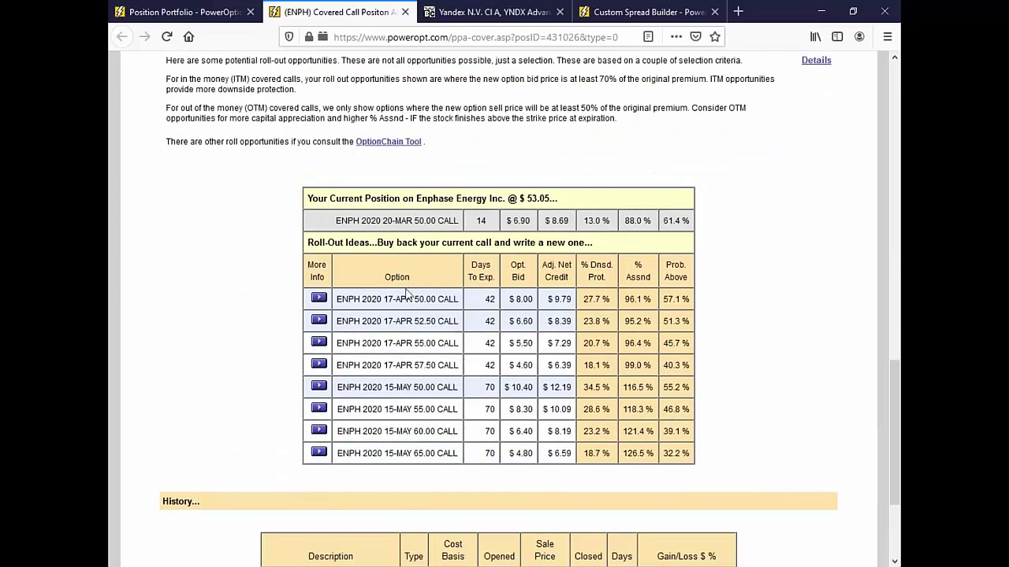
pyautogui.moveTo(383, 300); pyautogui.dragTo(472, 305)
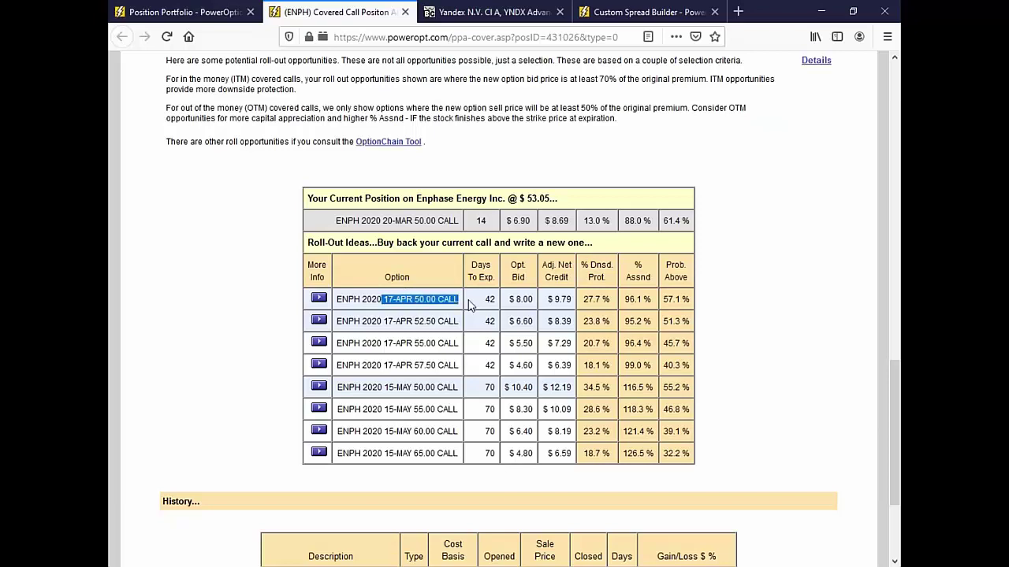
pyautogui.moveTo(549, 300); pyautogui.dragTo(580, 309)
pyautogui.moveTo(506, 223); pyautogui.dragTo(536, 225)
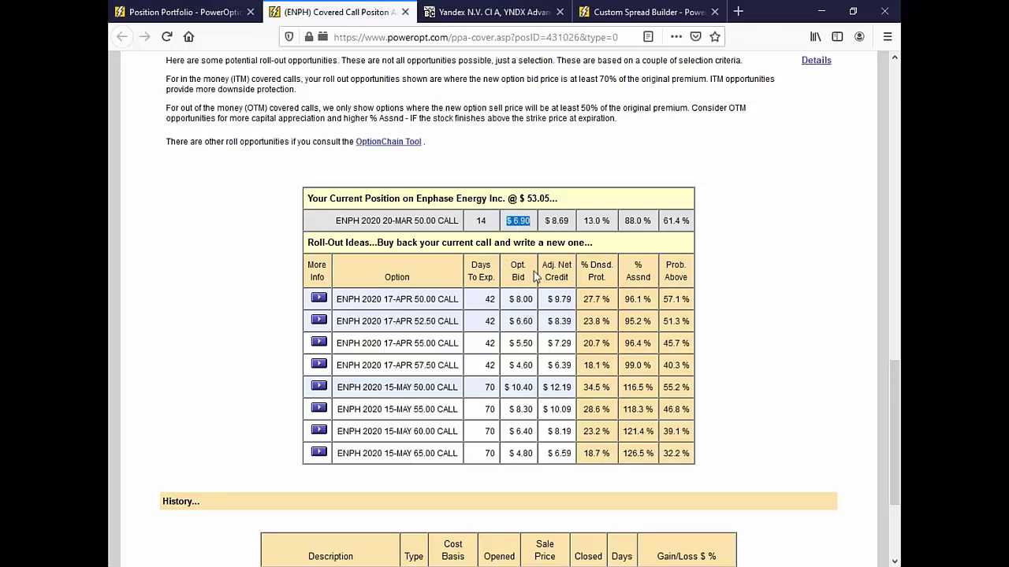
pyautogui.click(552, 221)
pyautogui.moveTo(552, 220); pyautogui.dragTo(579, 227)
pyautogui.moveTo(510, 221); pyautogui.dragTo(543, 224)
pyautogui.moveTo(514, 300); pyautogui.dragTo(584, 323)
# - Compare the 17-APR 55.00 and 15-MAY 50.00 call roll-out ideas by adjusted net credit, assigned return and days to expiration
pyautogui.moveTo(381, 343); pyautogui.dragTo(455, 340)
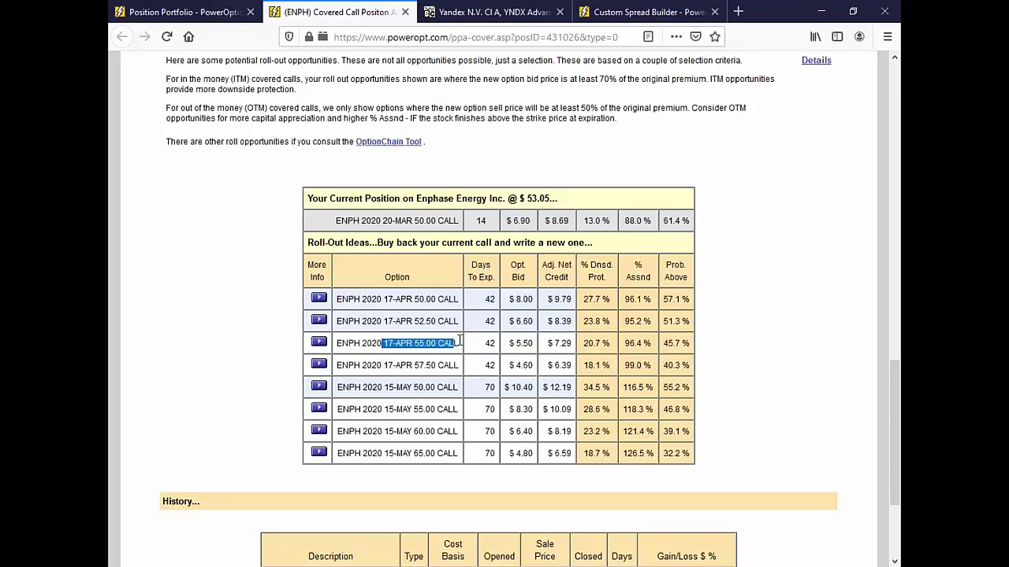
pyautogui.moveTo(625, 344); pyautogui.dragTo(656, 349)
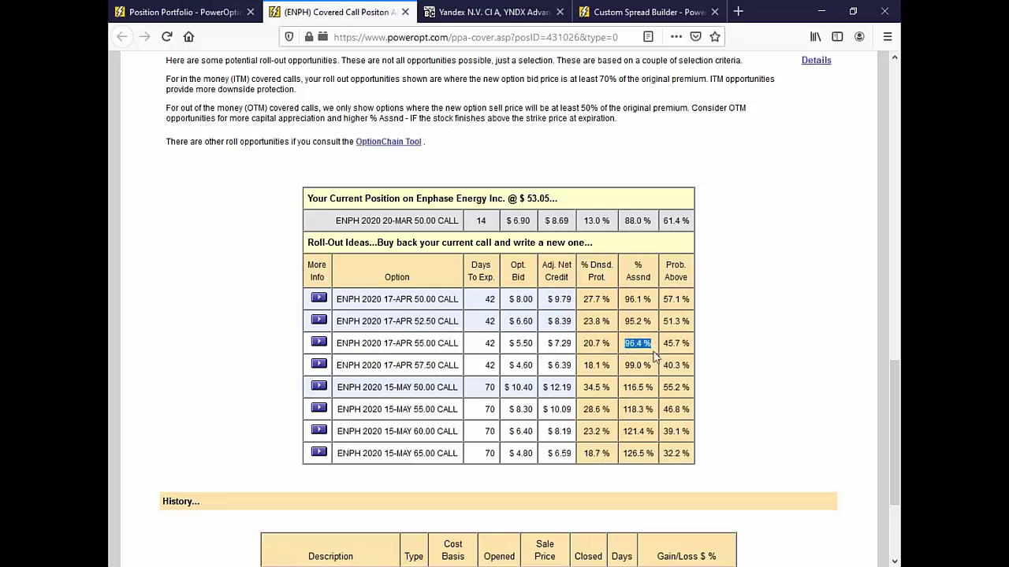
pyautogui.moveTo(549, 344); pyautogui.dragTo(579, 350)
pyautogui.moveTo(382, 387); pyautogui.dragTo(659, 390)
pyautogui.moveTo(482, 387); pyautogui.dragTo(503, 392)
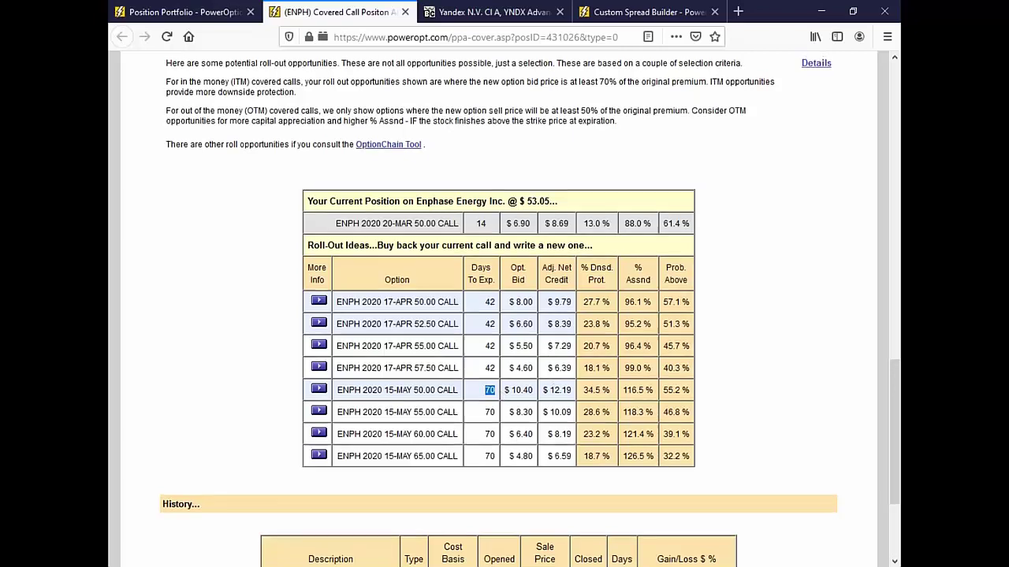
# - Recheck the current liquidation return and inspect the expiration profit on the ENPH profit/loss graph
pyautogui.scroll(5, 503, 392)
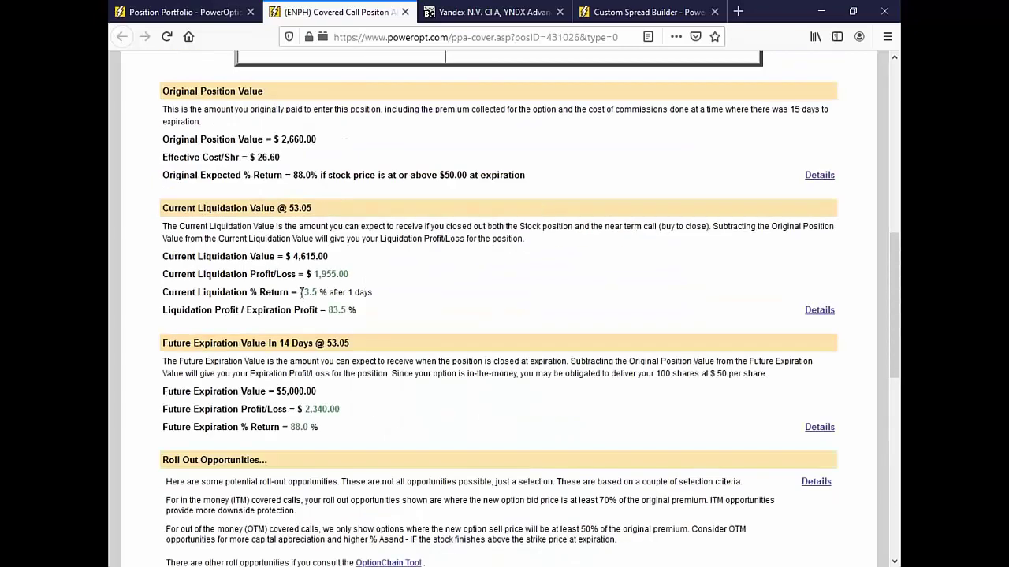
pyautogui.moveTo(299, 292); pyautogui.dragTo(415, 307)
pyautogui.click(447, 280)
pyautogui.moveTo(300, 292); pyautogui.dragTo(404, 295)
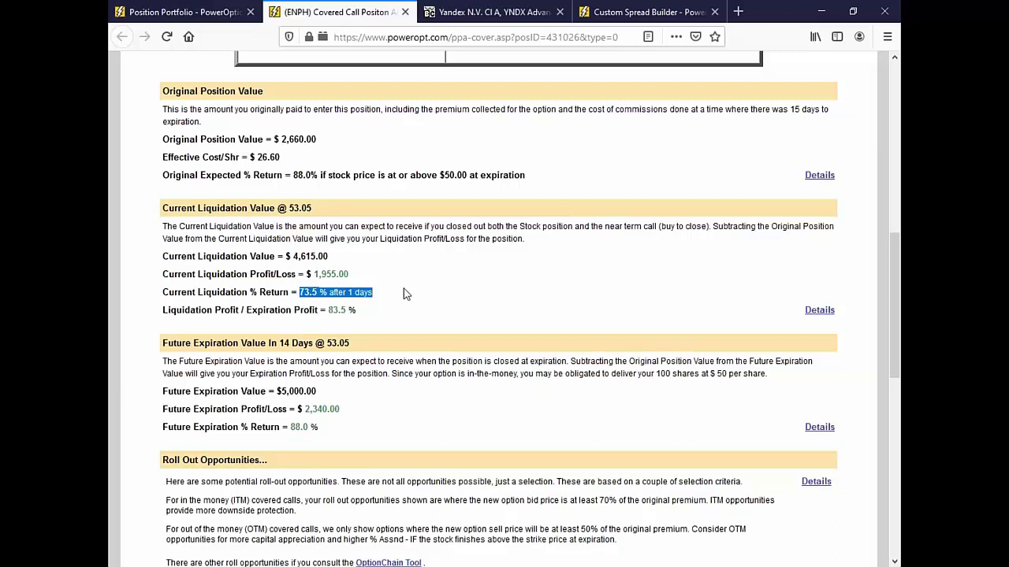
pyautogui.scroll(3, 404, 292)
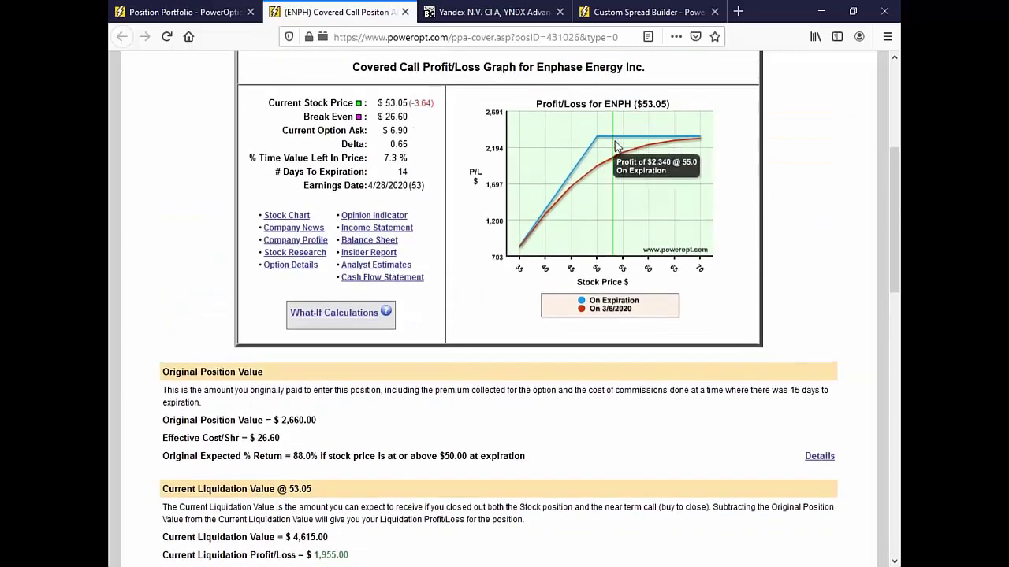
# - Compare the future expiration value, profit and return with the original position value of the ENPH covered call
pyautogui.scroll(-3, 318, 394)
pyautogui.moveTo(288, 428); pyautogui.dragTo(331, 427)
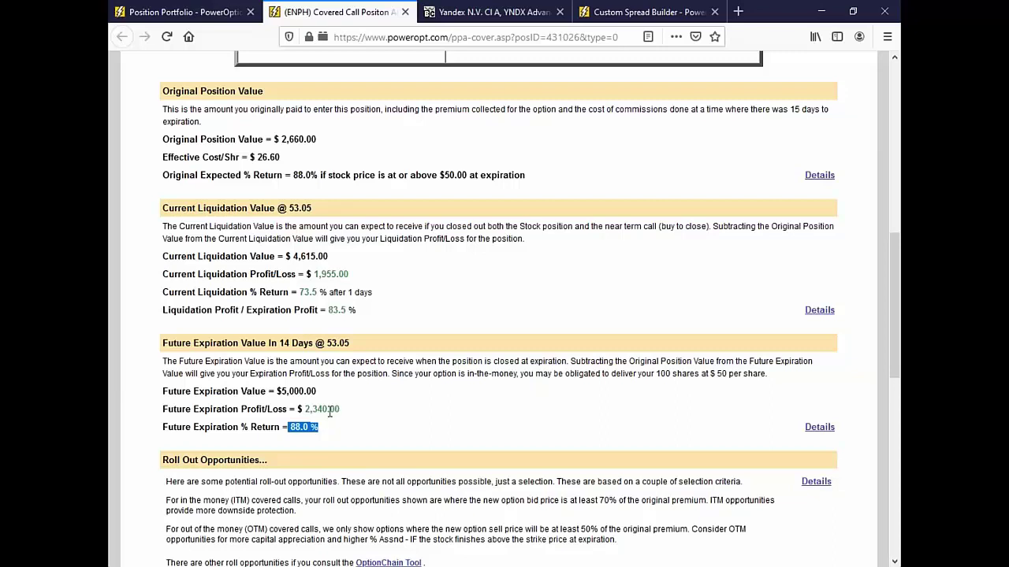
pyautogui.moveTo(266, 140); pyautogui.dragTo(341, 144)
pyautogui.moveTo(281, 392); pyautogui.dragTo(369, 411)
pyautogui.click(433, 312)
pyautogui.moveTo(298, 408); pyautogui.dragTo(386, 436)
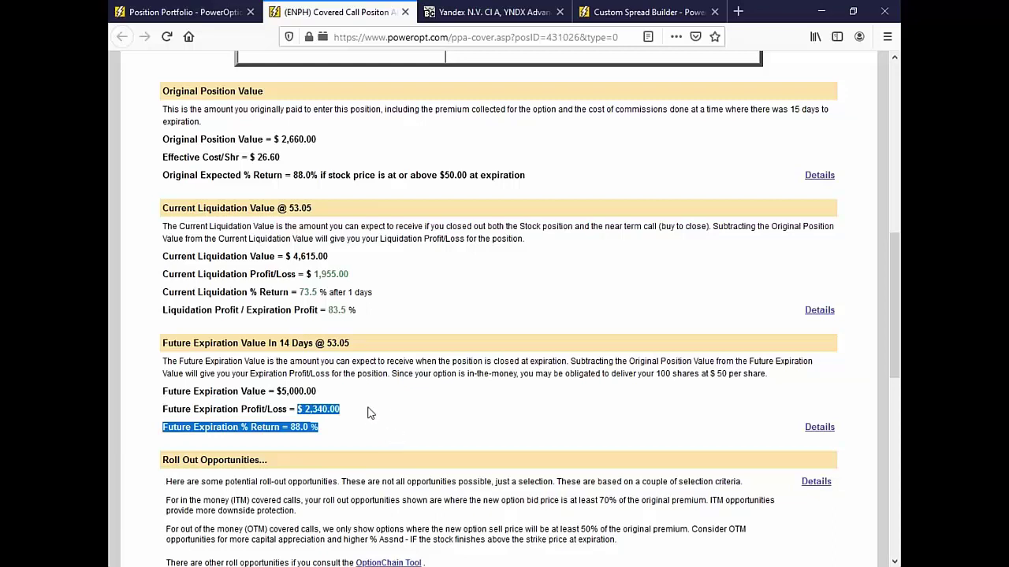
pyautogui.click(361, 413)
pyautogui.moveTo(280, 140); pyautogui.dragTo(336, 142)
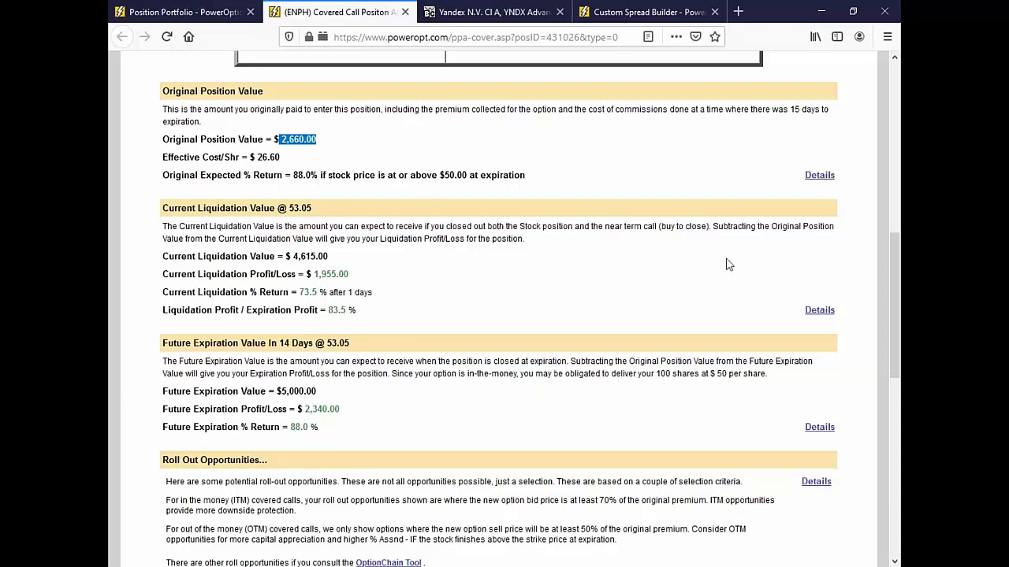
# - Review the original expected return alongside the current liquidation return and the future expiration profit and return
pyautogui.scroll(5, 632, 304)
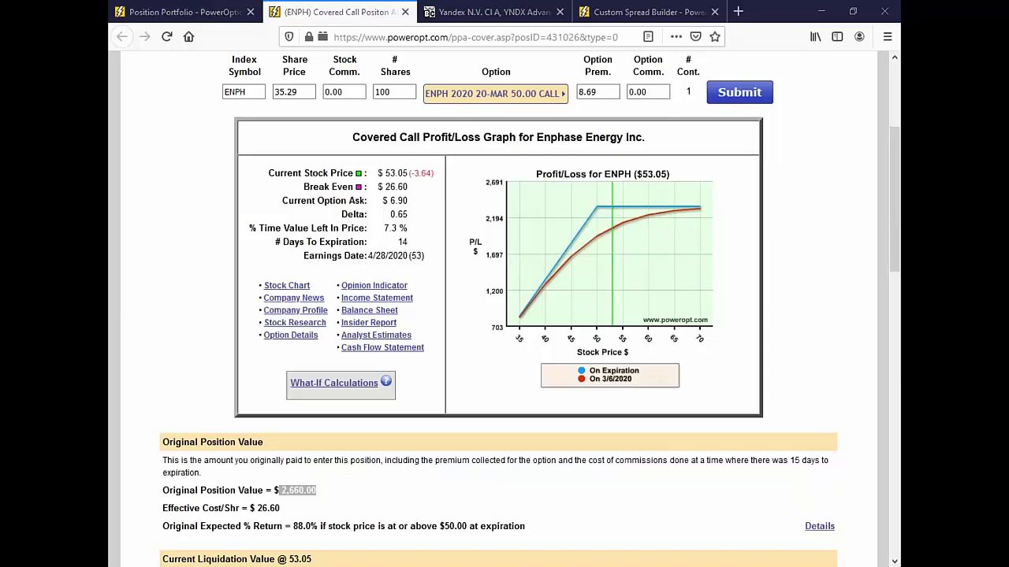
pyautogui.scroll(-3, 196, 192)
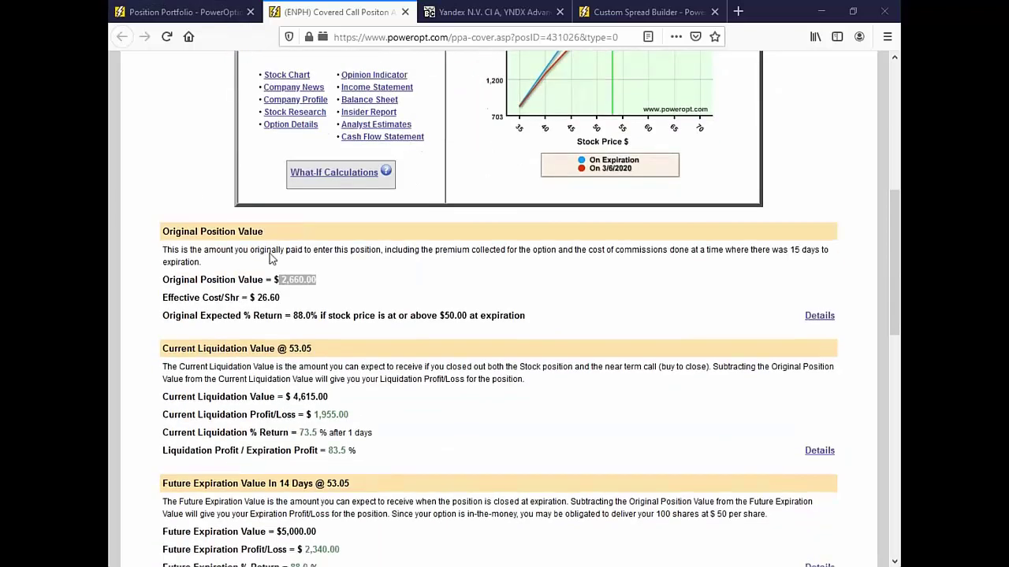
pyautogui.click(412, 281)
pyautogui.moveTo(292, 315); pyautogui.dragTo(558, 321)
pyautogui.scroll(-2, 558, 321)
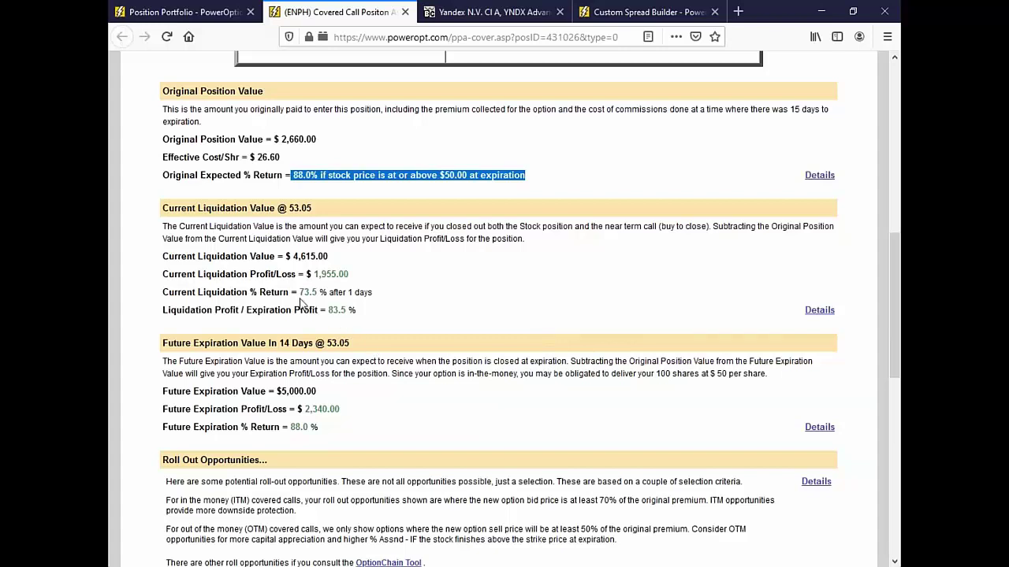
pyautogui.moveTo(300, 292); pyautogui.dragTo(408, 312)
pyautogui.scroll(-1, 408, 312)
pyautogui.moveTo(273, 339); pyautogui.dragTo(386, 362)
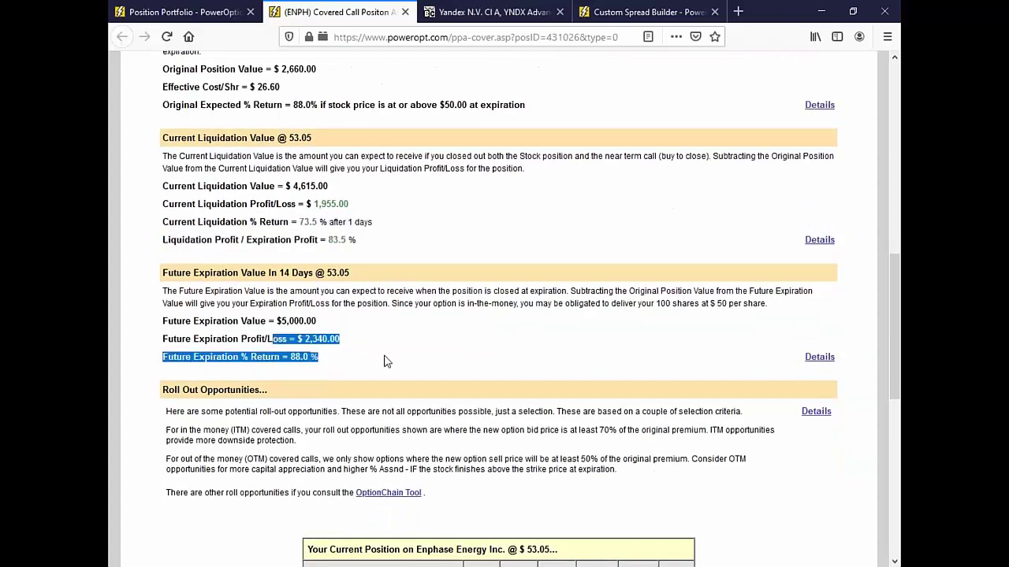
# - Review the original position value and close the ENPH covered call position analysis
pyautogui.click(344, 304)
pyautogui.scroll(2, 351, 329)
pyautogui.moveTo(274, 209); pyautogui.dragTo(320, 210)
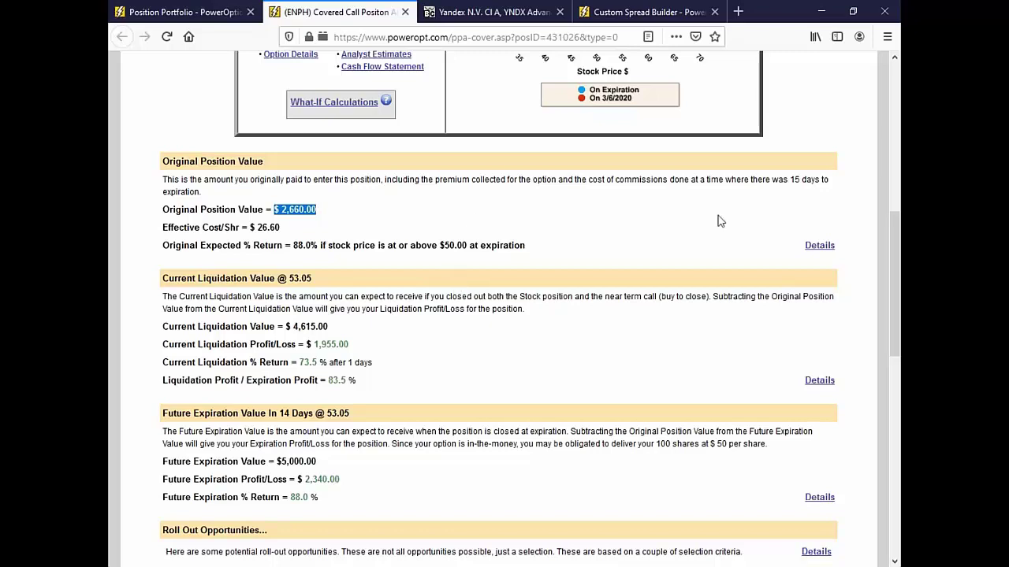
pyautogui.click(450, 205)
pyautogui.click(405, 12)
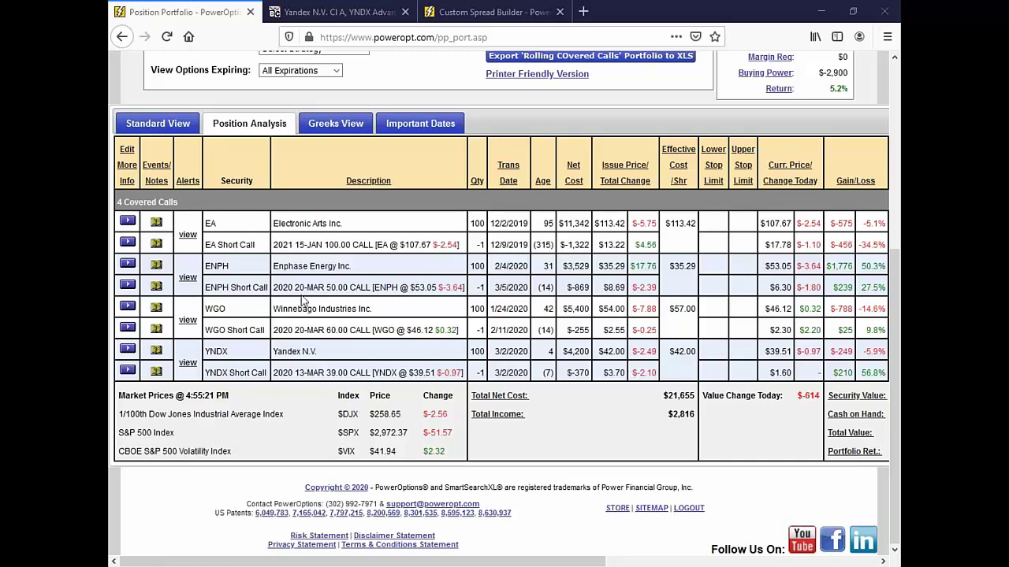
# - Review the ENPH stock and short call rows in the portfolio's position analysis table
pyautogui.moveTo(284, 268); pyautogui.dragTo(387, 276)
pyautogui.moveTo(562, 270); pyautogui.dragTo(692, 302)
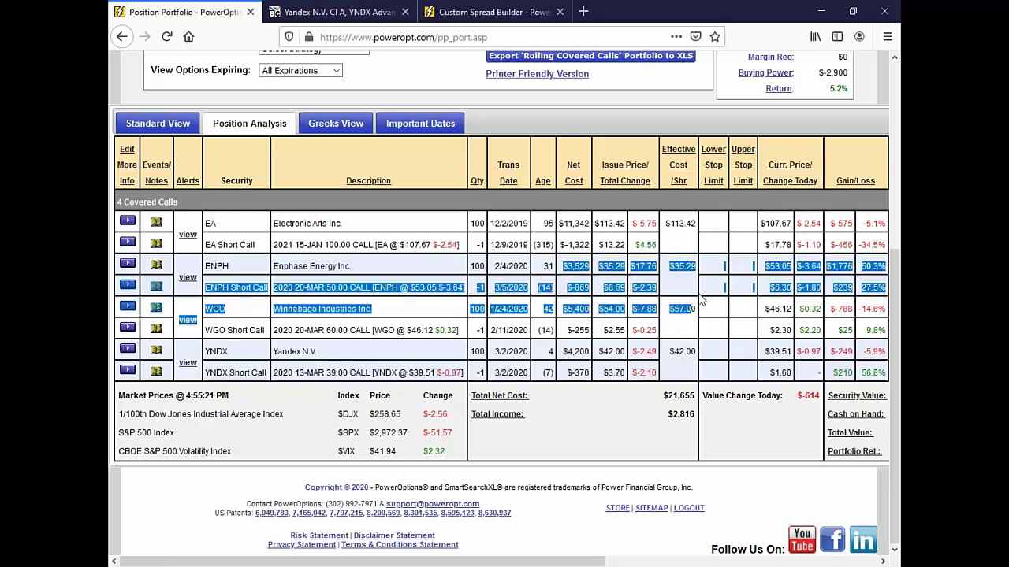
pyautogui.click(703, 293)
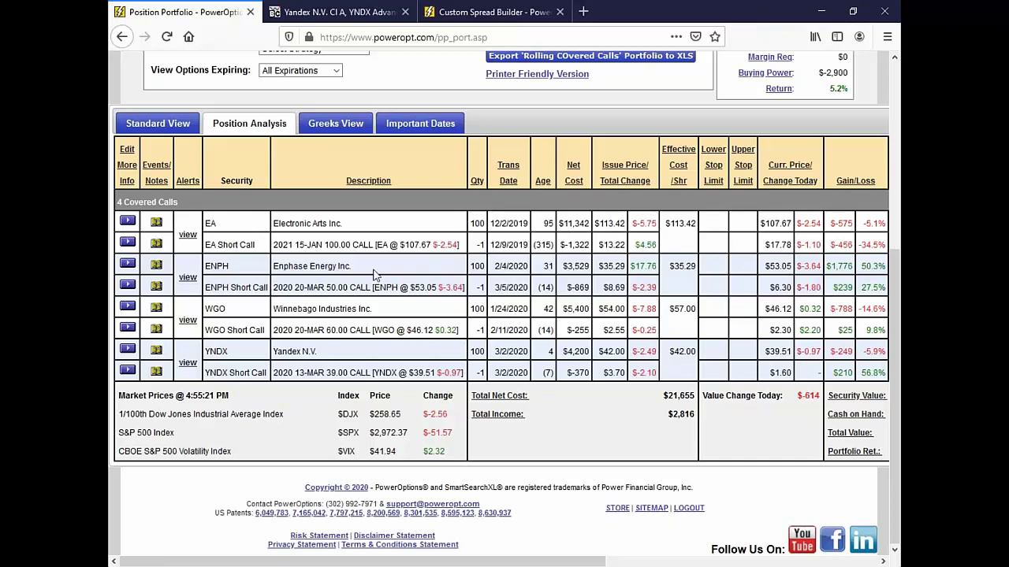
# - Open the ENPH covered call from the portfolio in the Custom Spread Builder and check the short call's price
pyautogui.click(128, 263)
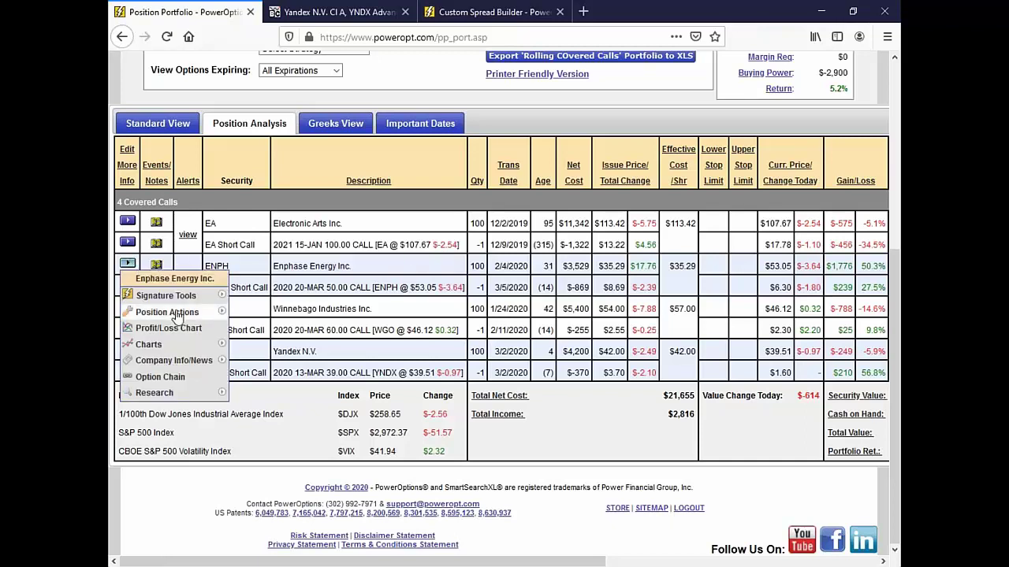
pyautogui.moveTo(177, 315)
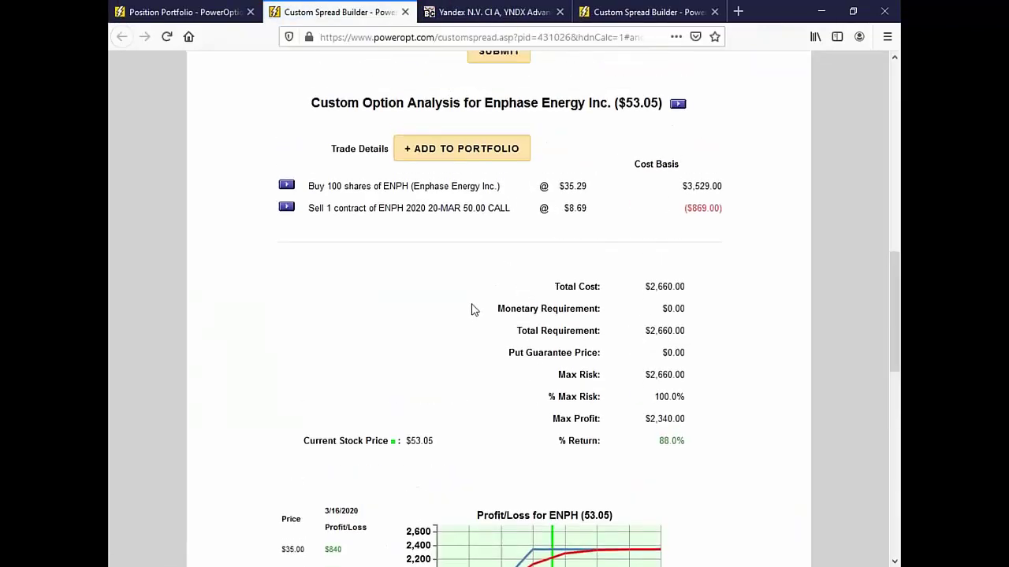
pyautogui.scroll(4, 471, 310)
pyautogui.moveTo(621, 193); pyautogui.dragTo(585, 193)
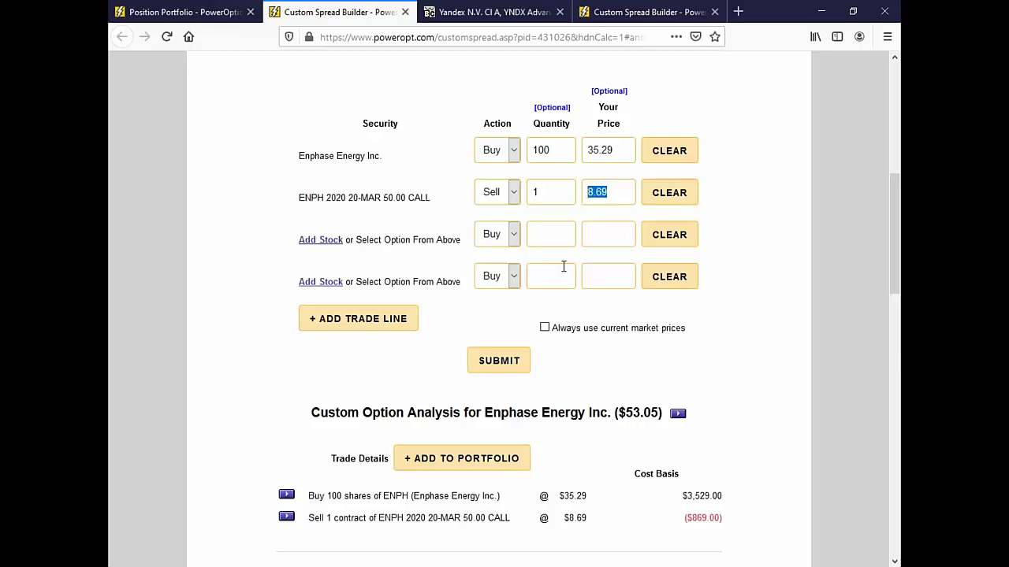
# - Add the ENPH March 20 2020 40.00 put to the custom spread's trade lines
pyautogui.scroll(3, 563, 265)
pyautogui.click(602, 175)
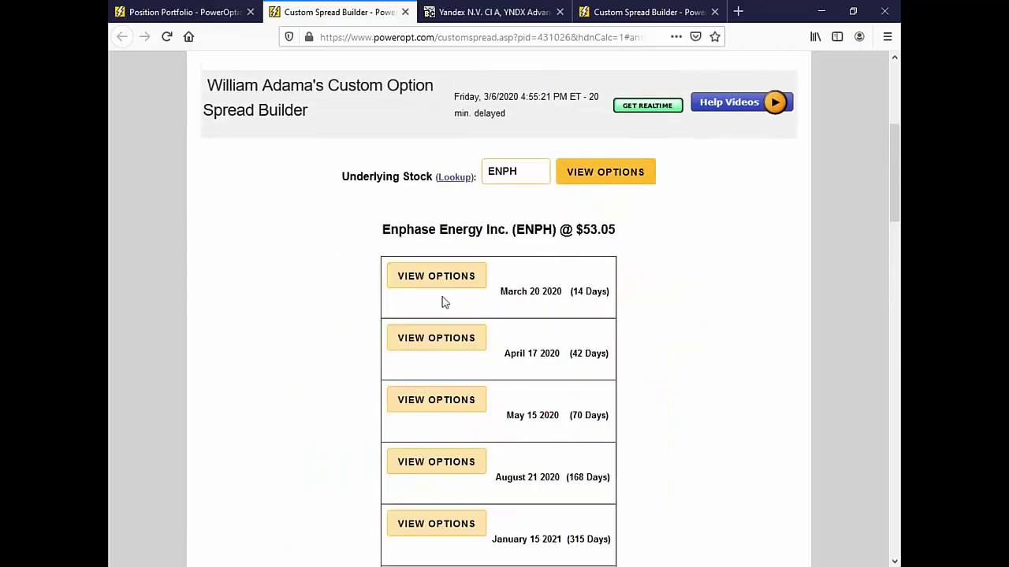
pyautogui.click(473, 282)
pyautogui.scroll(-4, 473, 284)
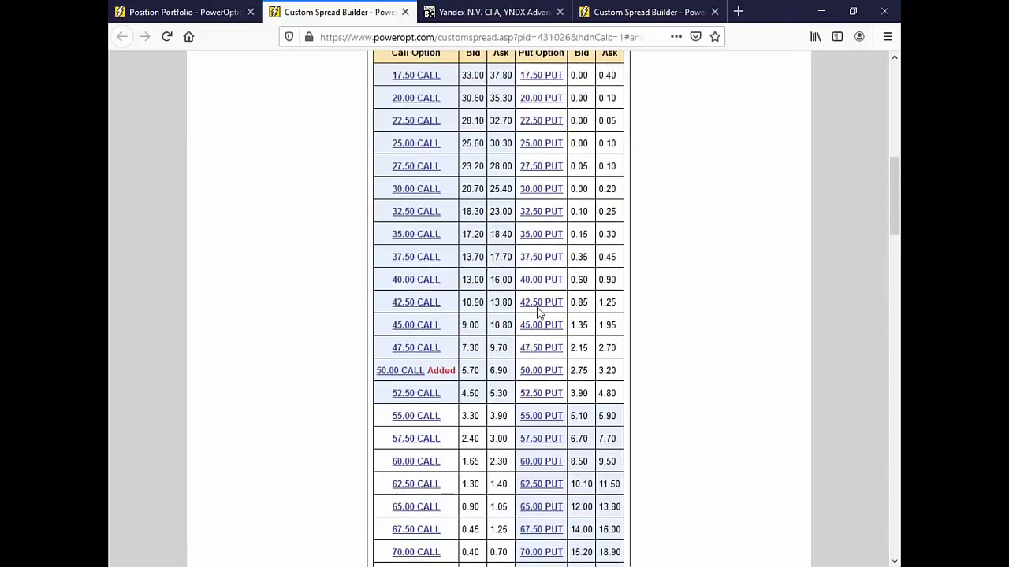
pyautogui.click(539, 282)
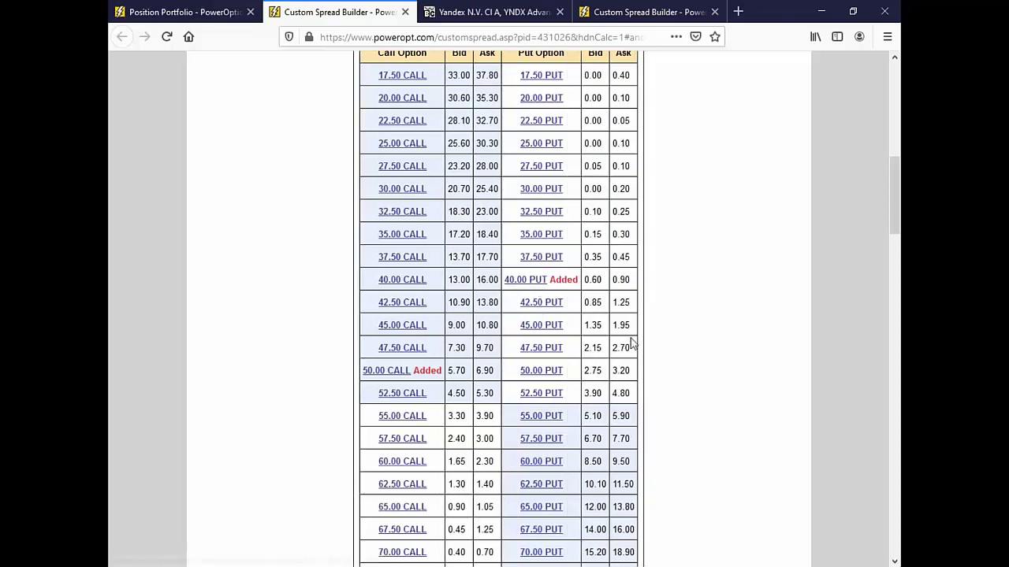
pyautogui.scroll(-8, 630, 342)
pyautogui.scroll(-4, 533, 265)
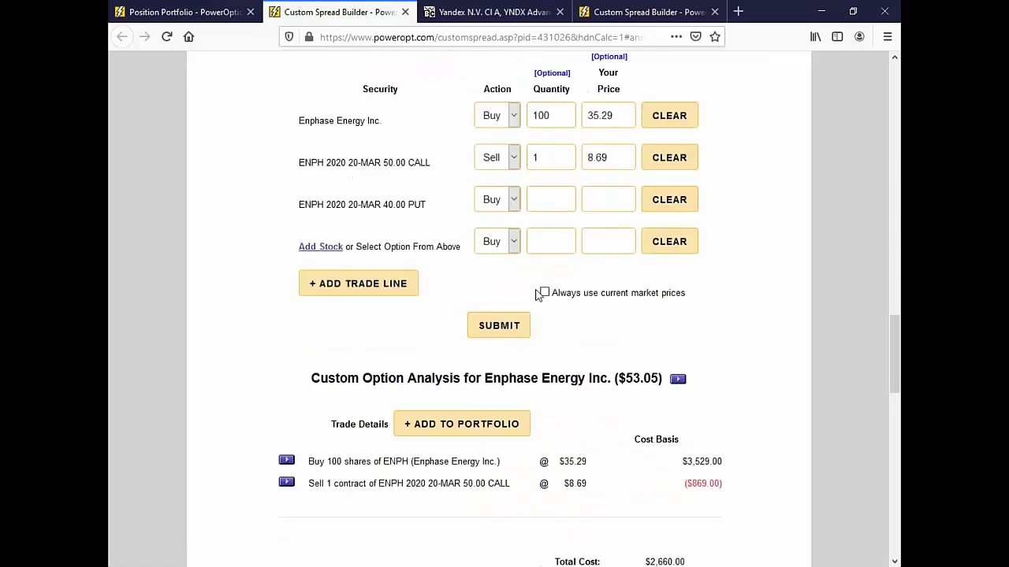
# - Set the 40.00 put's quantity to 1 and submit the ENPH spread for analysis
pyautogui.click(547, 203)
pyautogui.write('1')
pyautogui.click(499, 330)
# - Examine the recalculated ENPH collar's percent max risk and the price paid for the 20-MAR 40.00 put
pyautogui.scroll(-8, 463, 393)
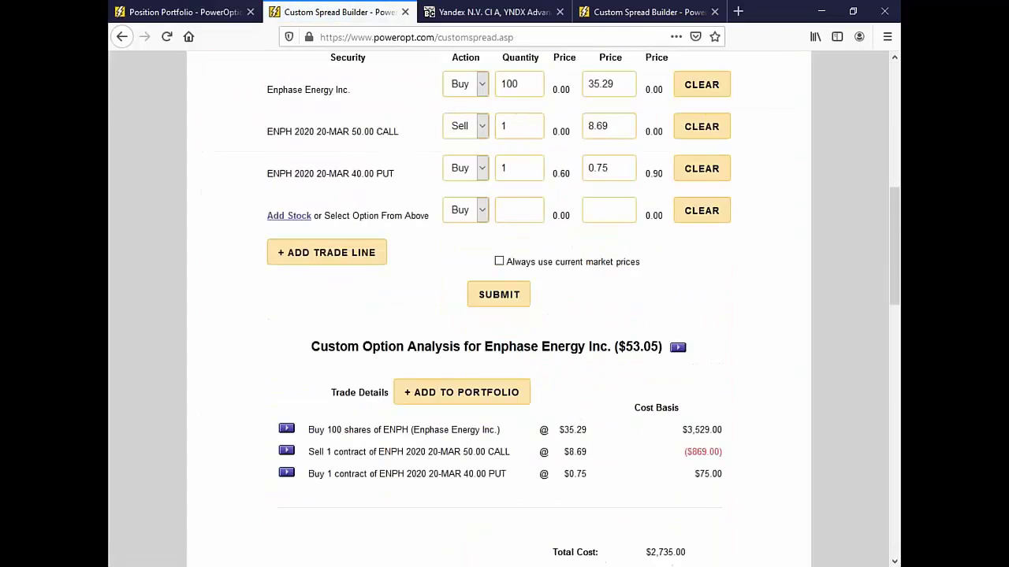
pyautogui.scroll(-4, 587, 335)
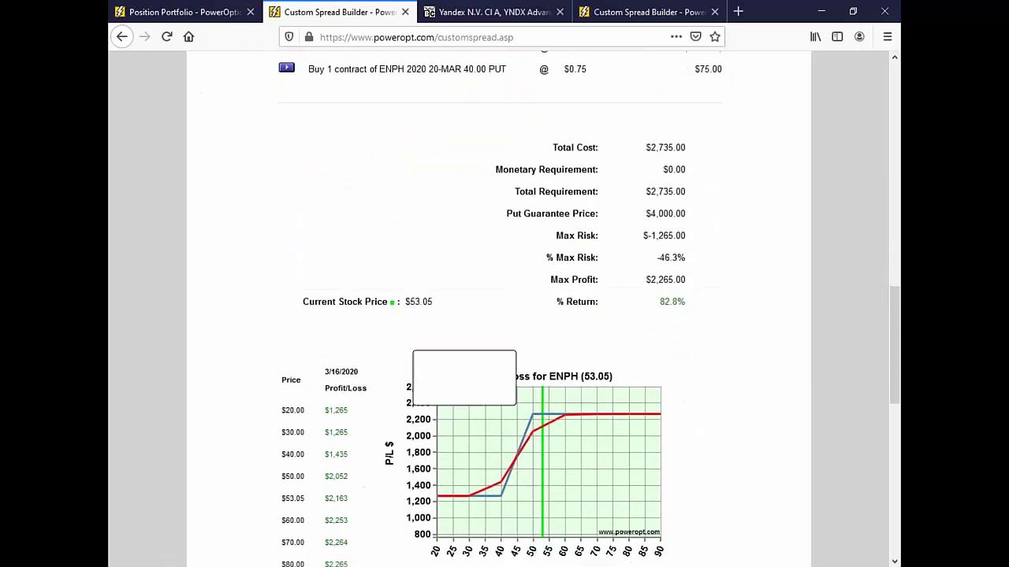
pyautogui.doubleClick(660, 258)
pyautogui.scroll(2, 631, 197)
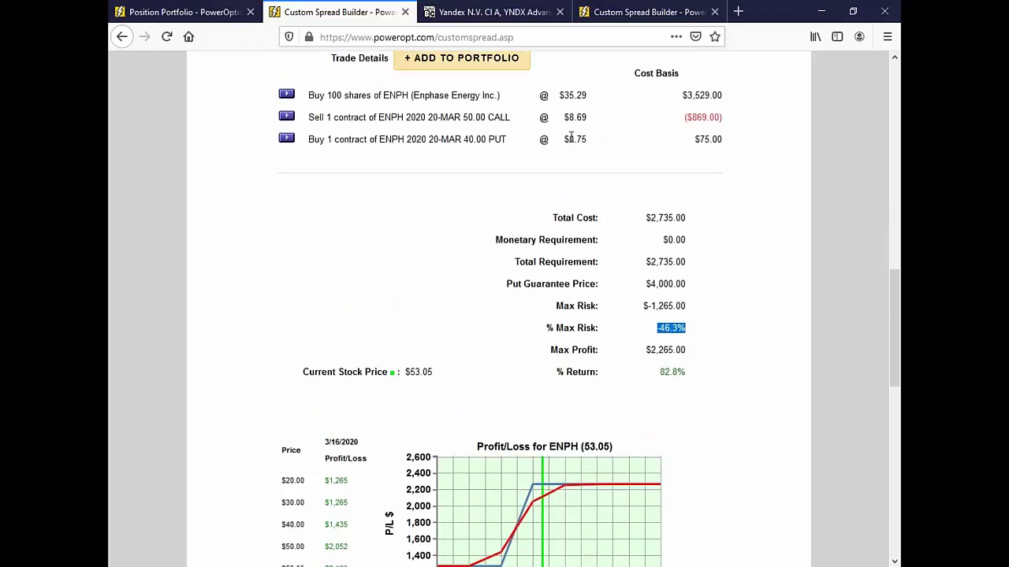
pyautogui.click(584, 139)
pyautogui.doubleClick(584, 139)
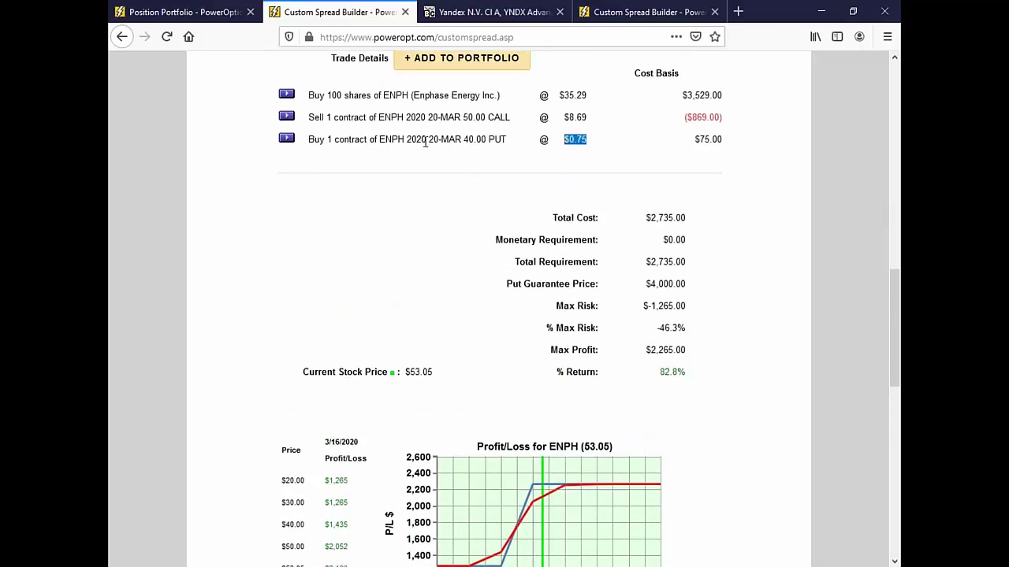
pyautogui.moveTo(426, 139); pyautogui.dragTo(517, 148)
# - Compare the ENPH profit/loss graph with the collar's percent max risk and percent return
pyautogui.scroll(-2, 512, 473)
pyautogui.moveTo(512, 476)
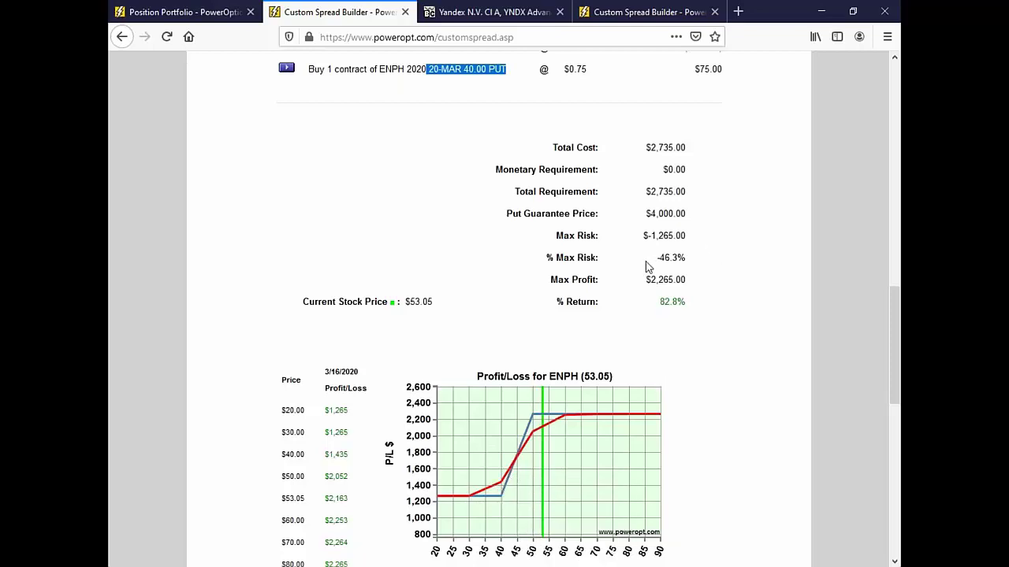
pyautogui.moveTo(648, 266); pyautogui.dragTo(700, 266)
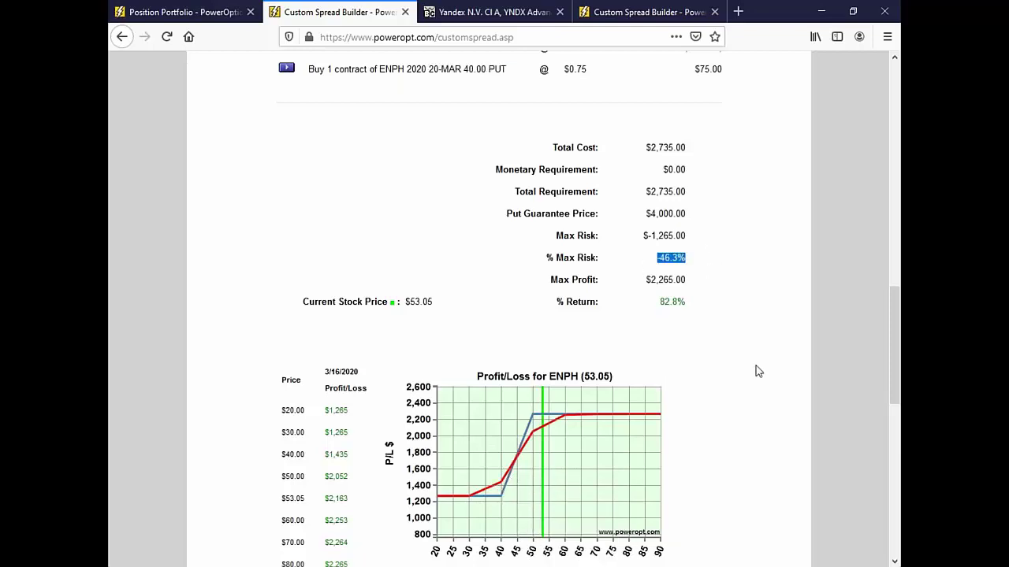
pyautogui.moveTo(659, 312); pyautogui.dragTo(701, 307)
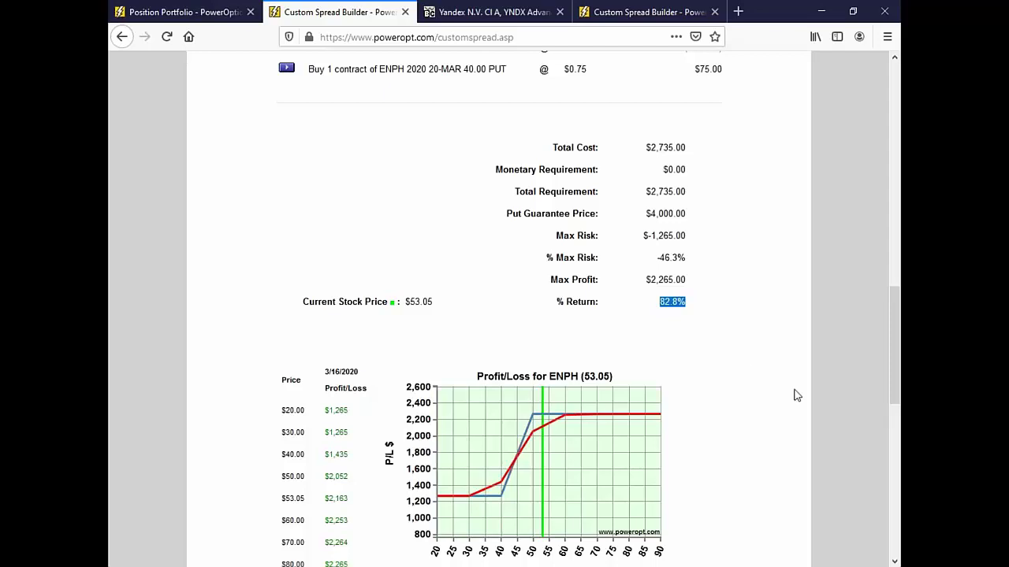
pyautogui.moveTo(530, 426)
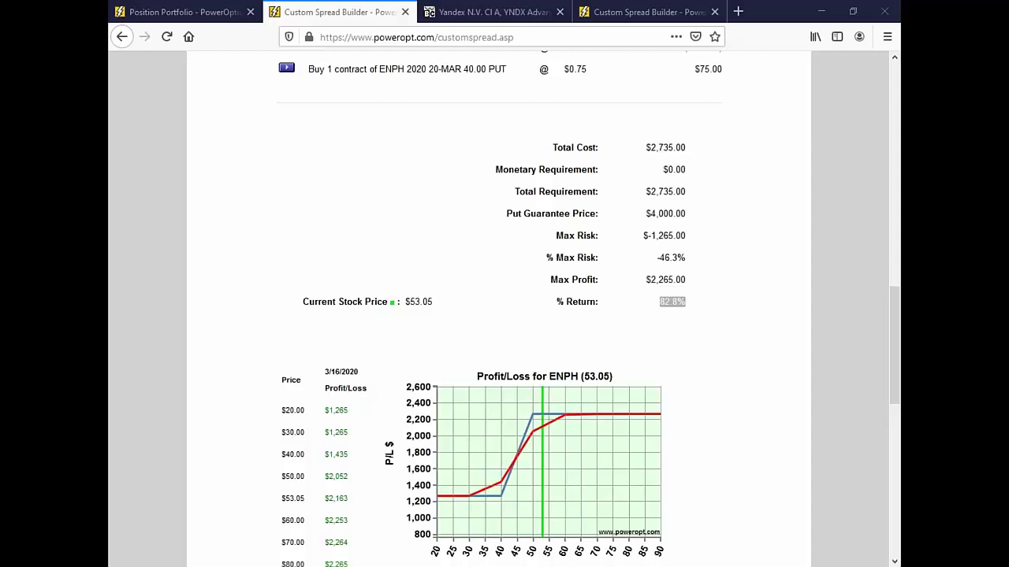
pyautogui.click(477, 347)
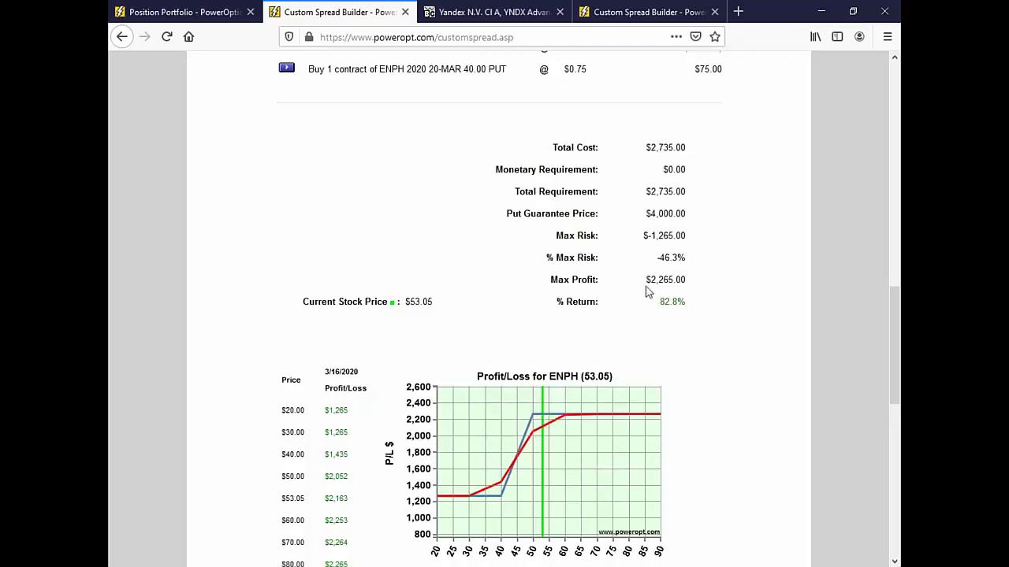
# - Open the Position Insurance tool in the Married Put section
pyautogui.scroll(10, 686, 275)
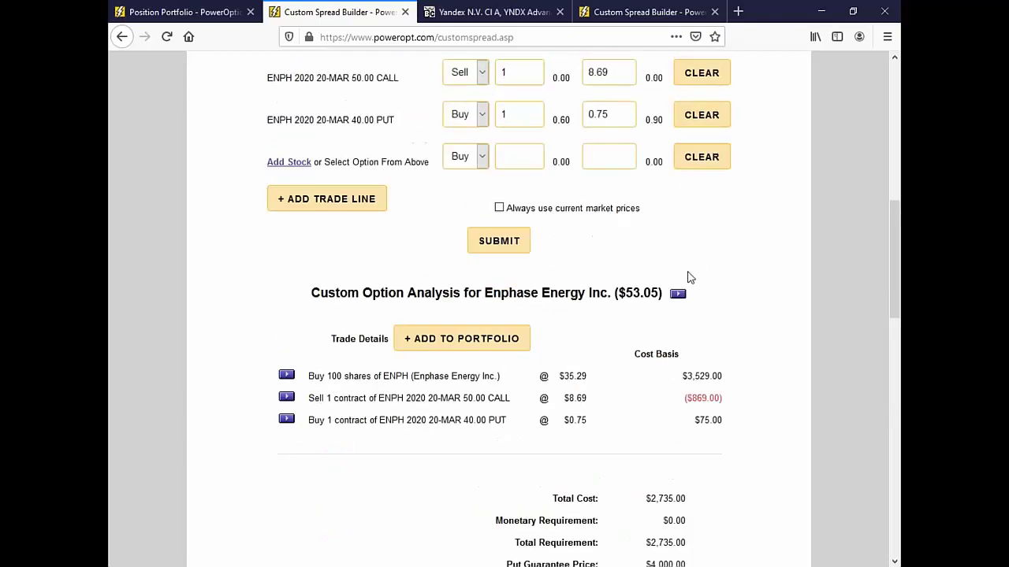
pyautogui.scroll(3, 371, 114)
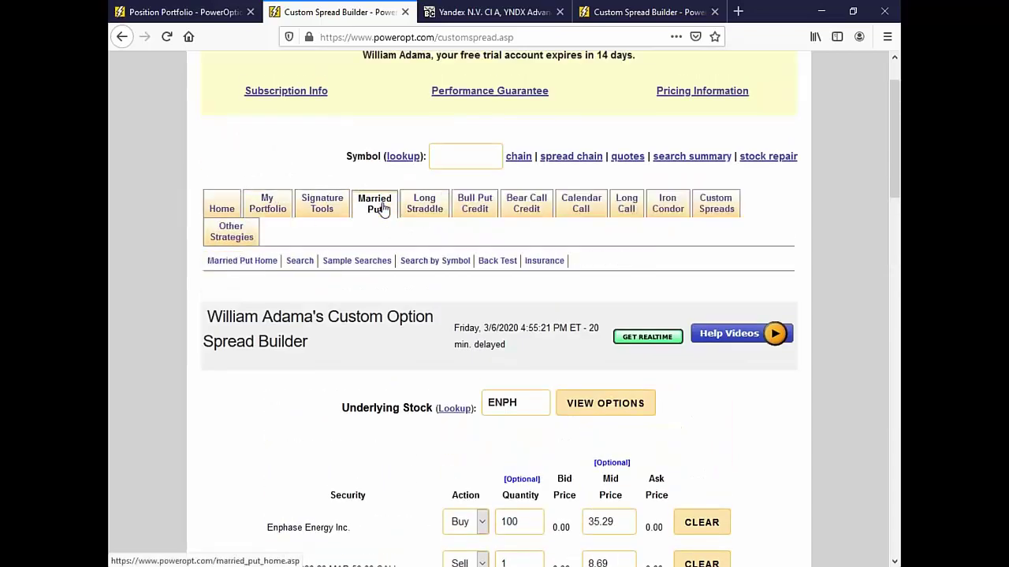
pyautogui.click(384, 207)
pyautogui.scroll(-2, 552, 315)
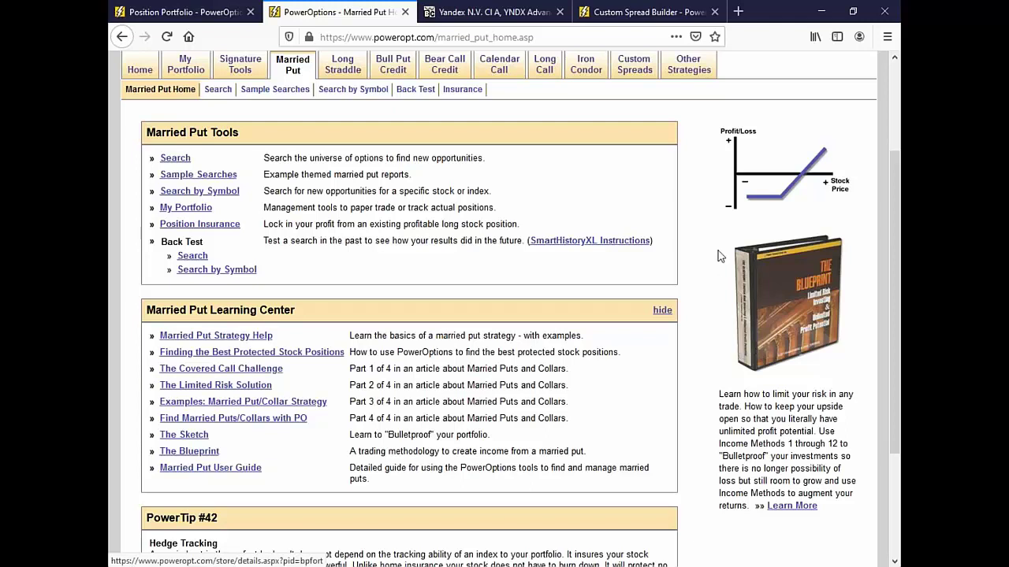
pyautogui.scroll(2, 718, 252)
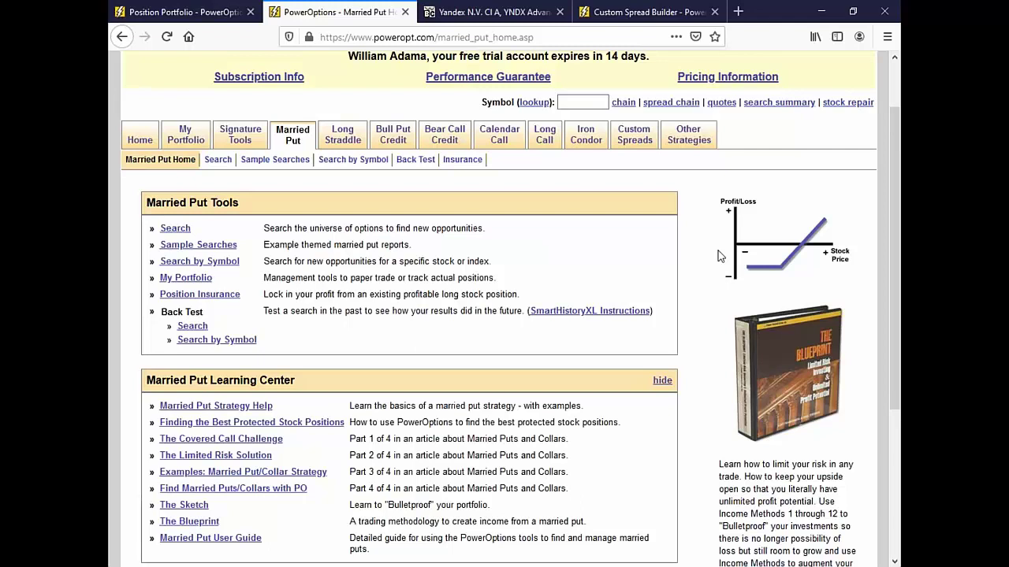
pyautogui.click(473, 167)
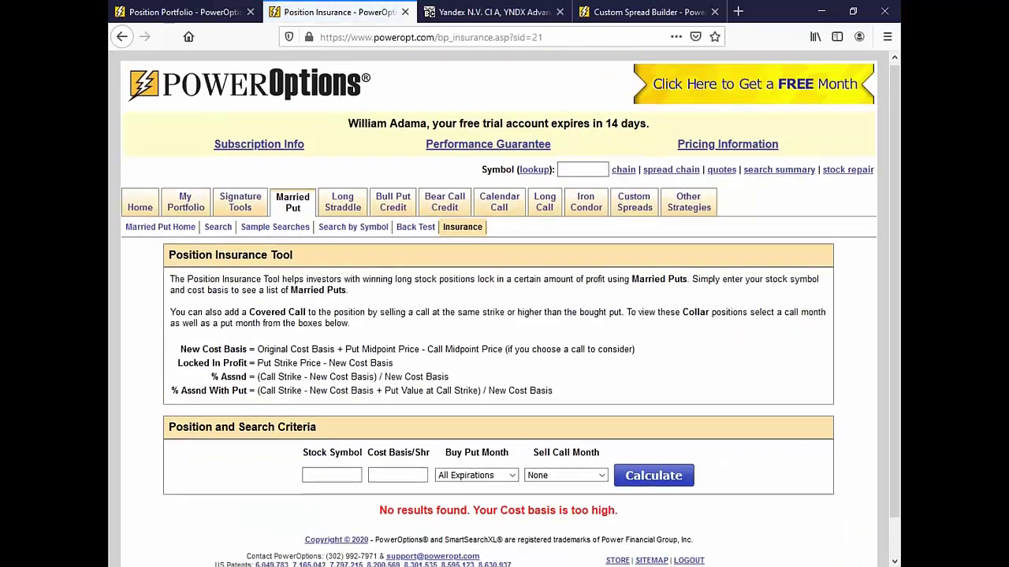
# - Calculate position insurance for VIXY with a cost basis of 10.90 per share, all put expirations and no sell call month
pyautogui.scroll(-1, 326, 430)
pyautogui.click(326, 430)
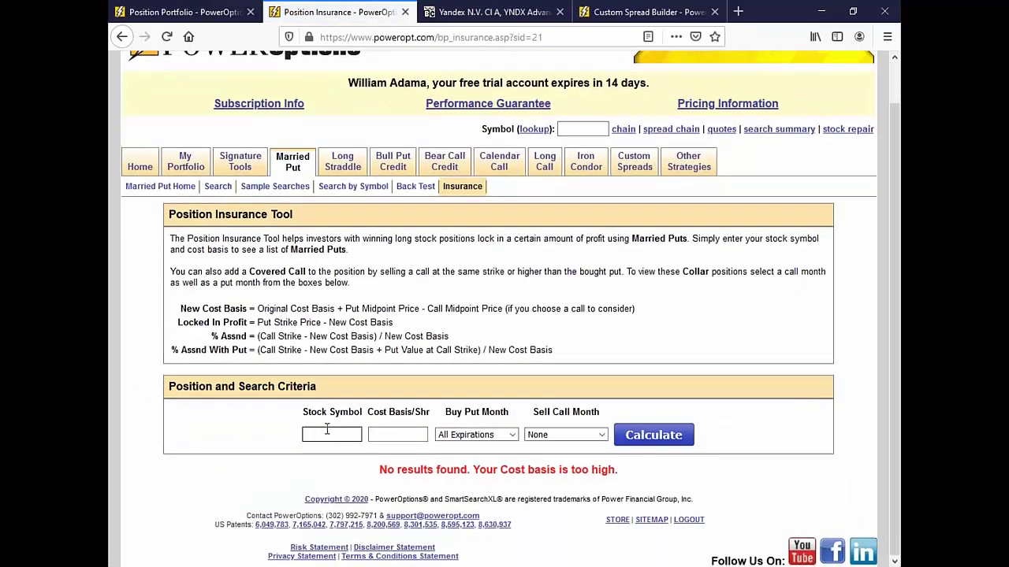
pyautogui.write('VIXY')
pyautogui.click(386, 430)
pyautogui.write('10.90')
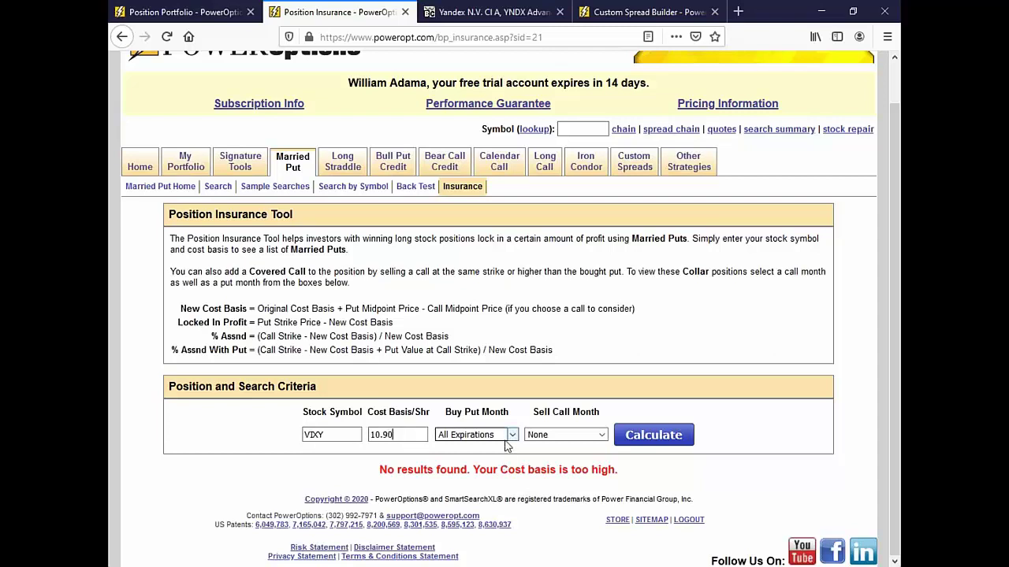
pyautogui.click(552, 435)
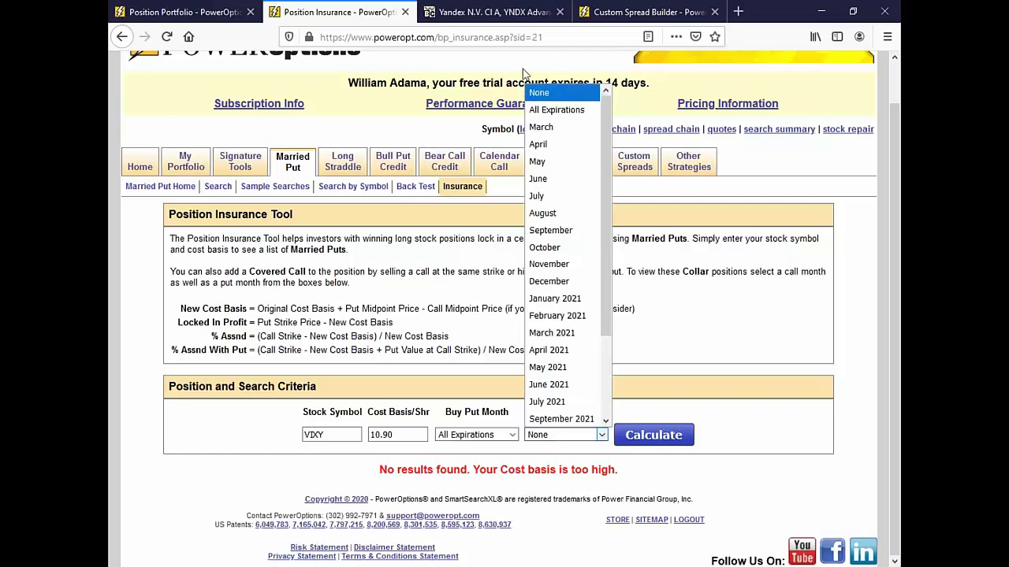
pyautogui.click(539, 93)
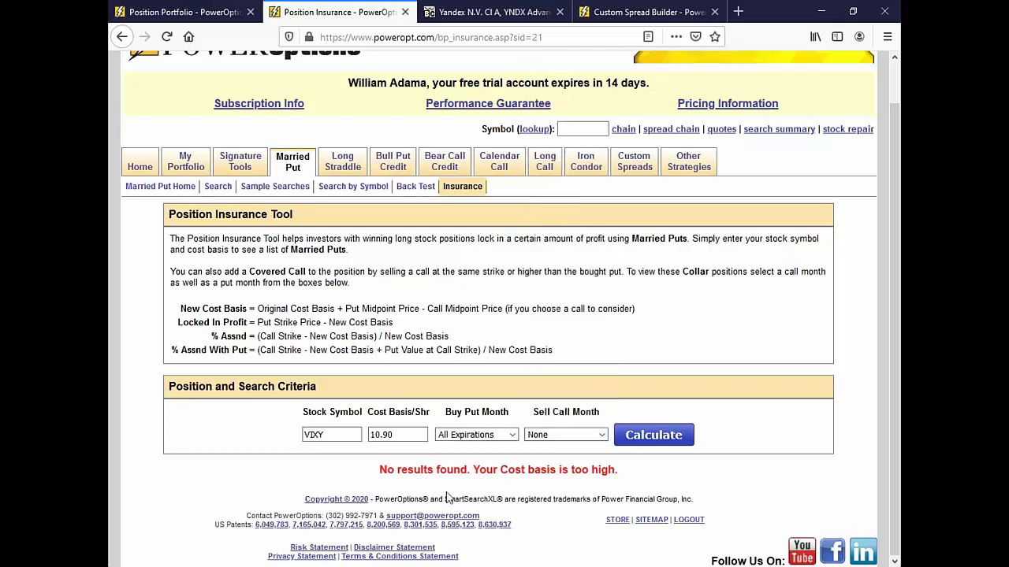
pyautogui.click(497, 442)
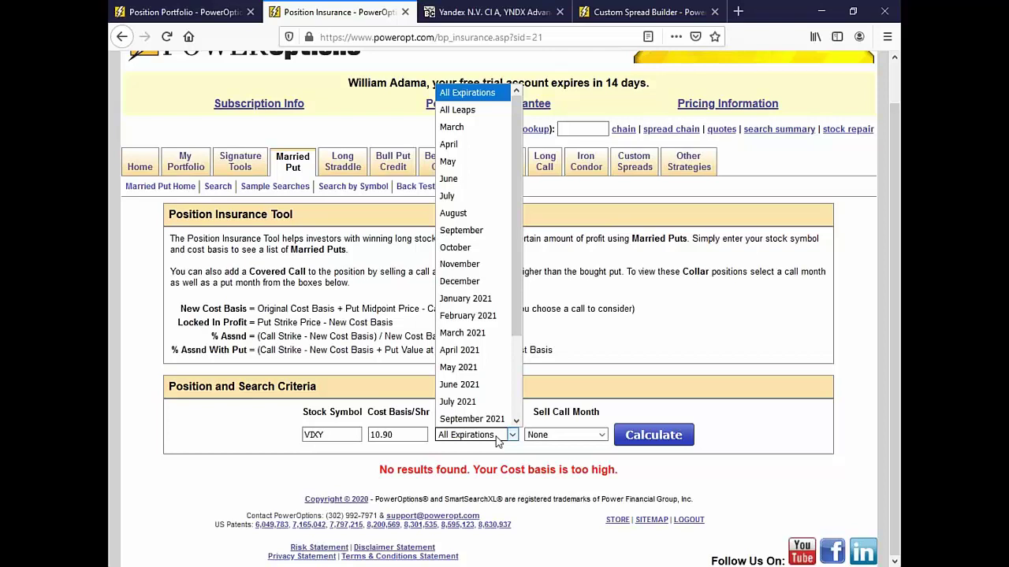
pyautogui.click(497, 442)
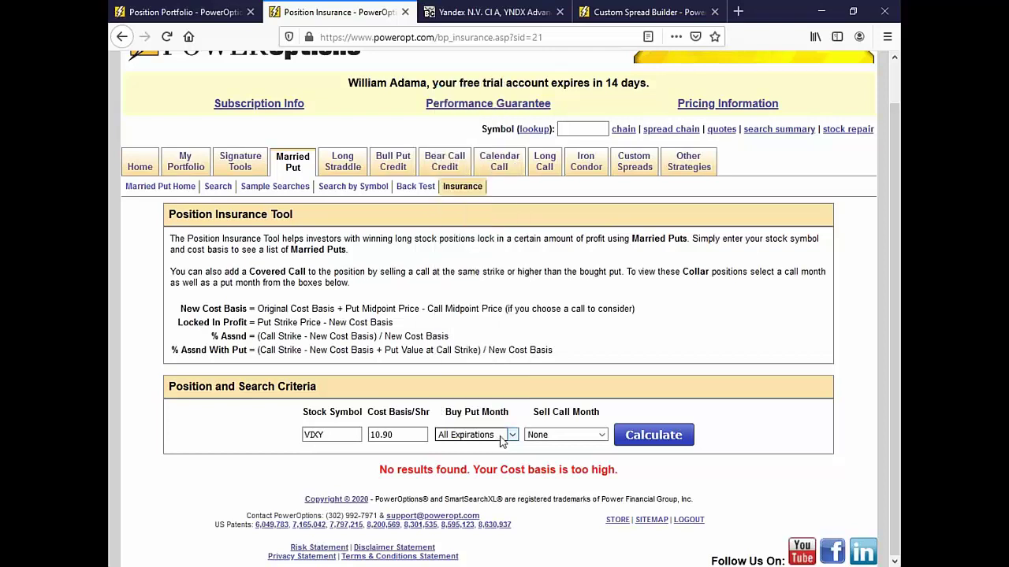
pyautogui.click(644, 438)
# - Review the VIXY insurance results, checking the current profit and the name of the underlying ETF
pyautogui.scroll(-3, 504, 315)
pyautogui.scroll(-2, 638, 212)
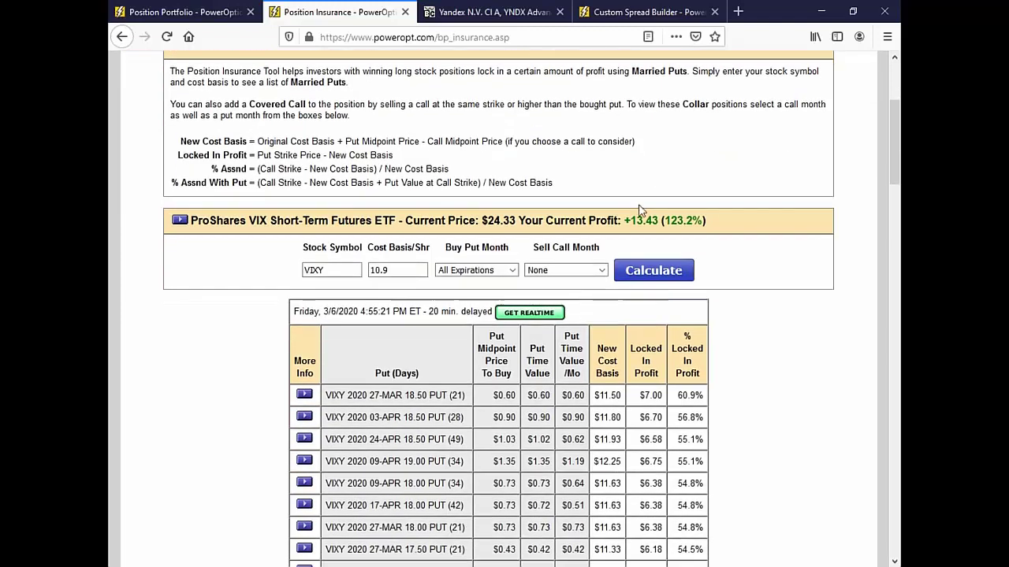
pyautogui.moveTo(621, 221); pyautogui.dragTo(720, 226)
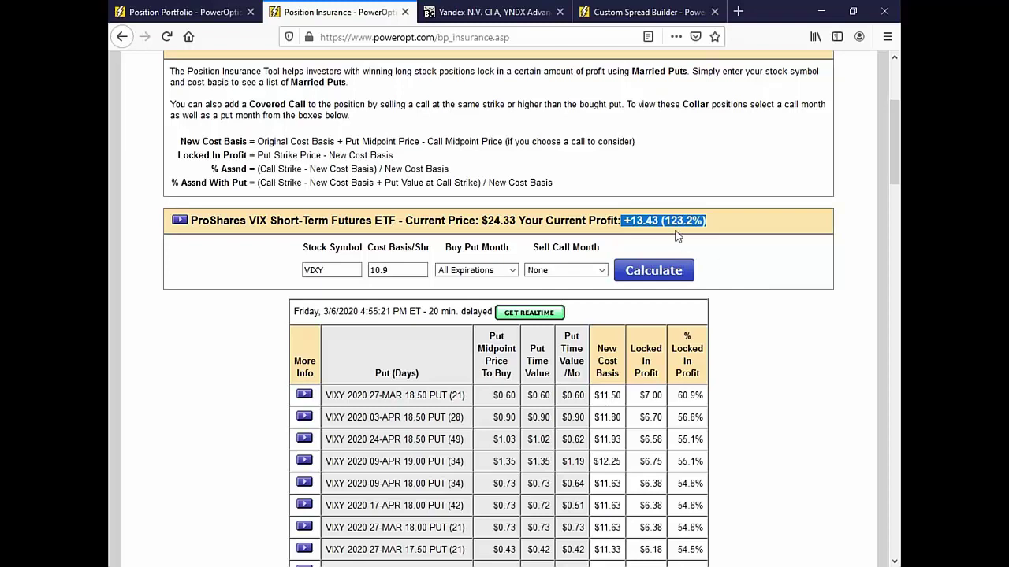
pyautogui.click(765, 267)
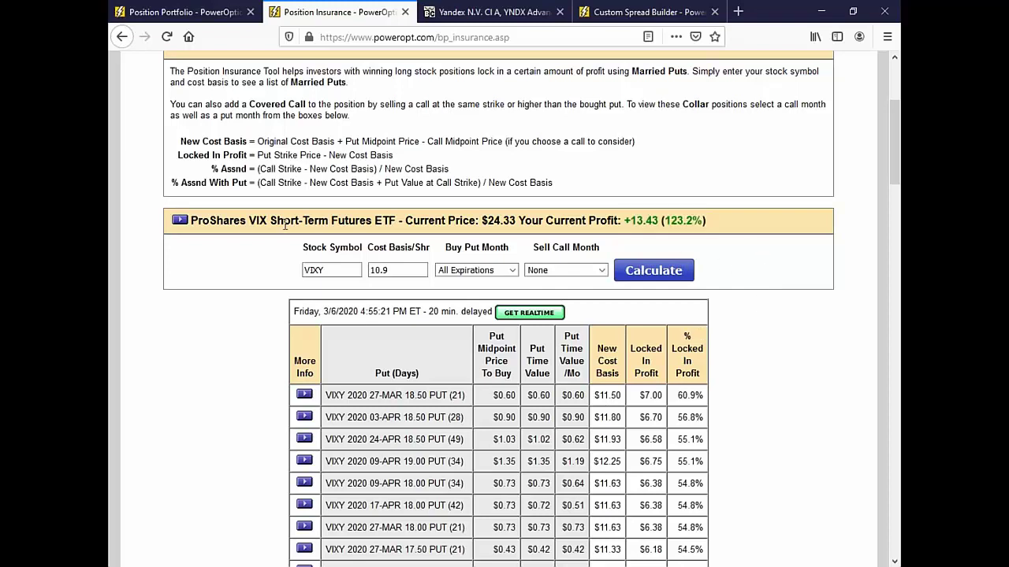
pyautogui.moveTo(240, 221); pyautogui.dragTo(397, 220)
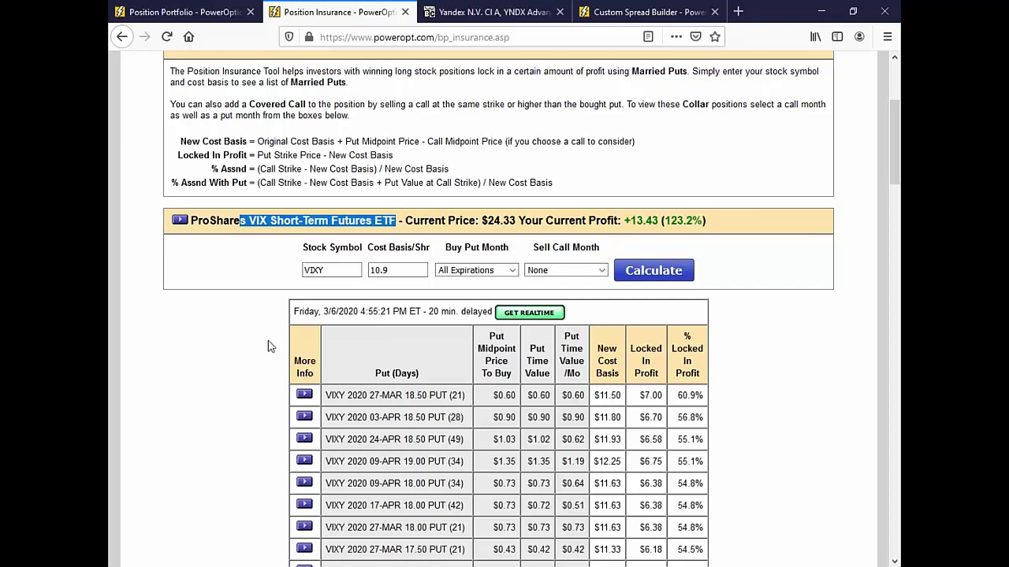
# - Check VIXY's current price and percent current profit above the position insurance results
pyautogui.click(276, 312)
pyautogui.doubleClick(401, 272)
pyautogui.click(496, 219)
pyautogui.doubleClick(496, 220)
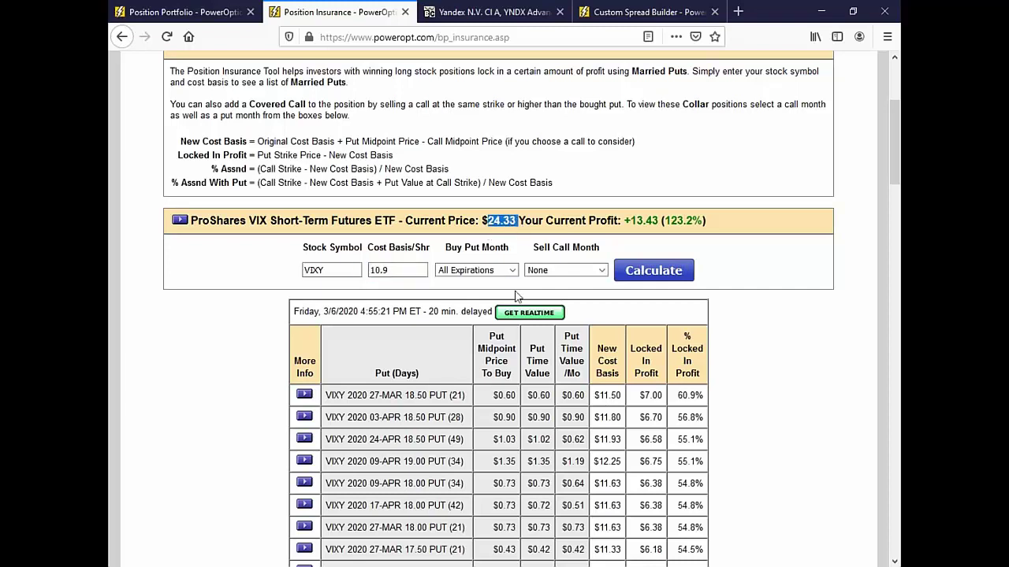
pyautogui.doubleClick(667, 221)
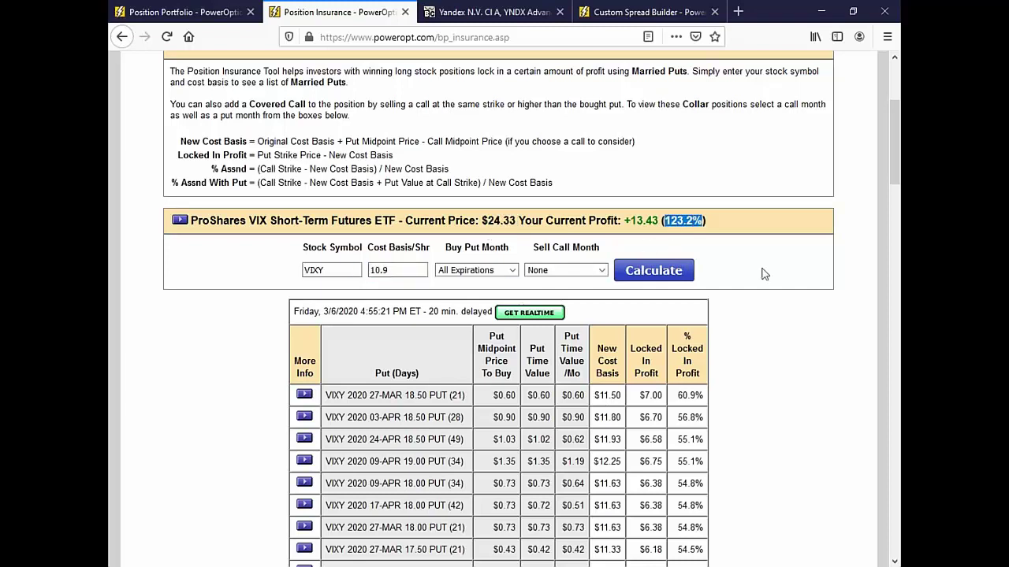
pyautogui.scroll(-2, 763, 274)
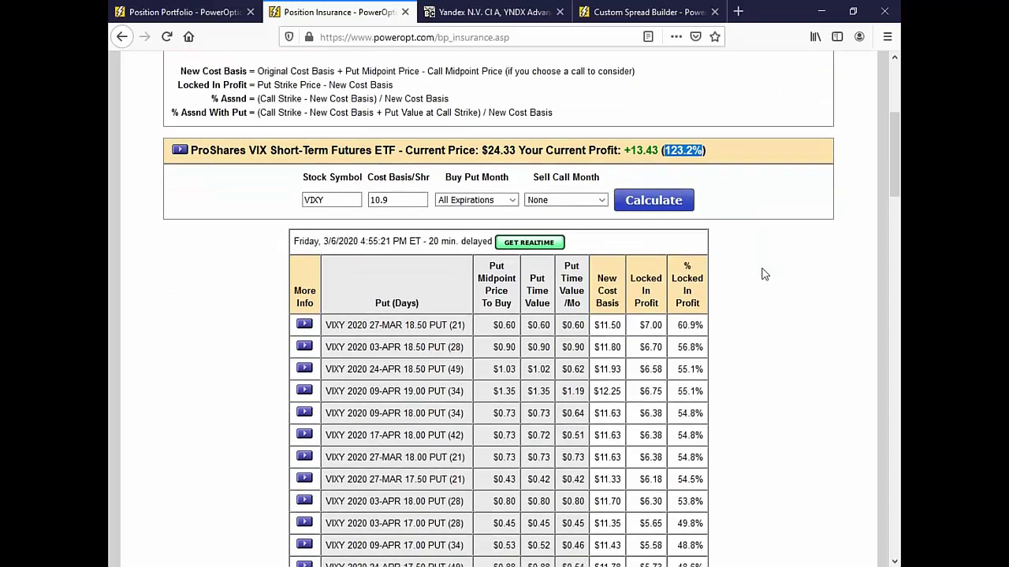
pyautogui.scroll(-2, 763, 273)
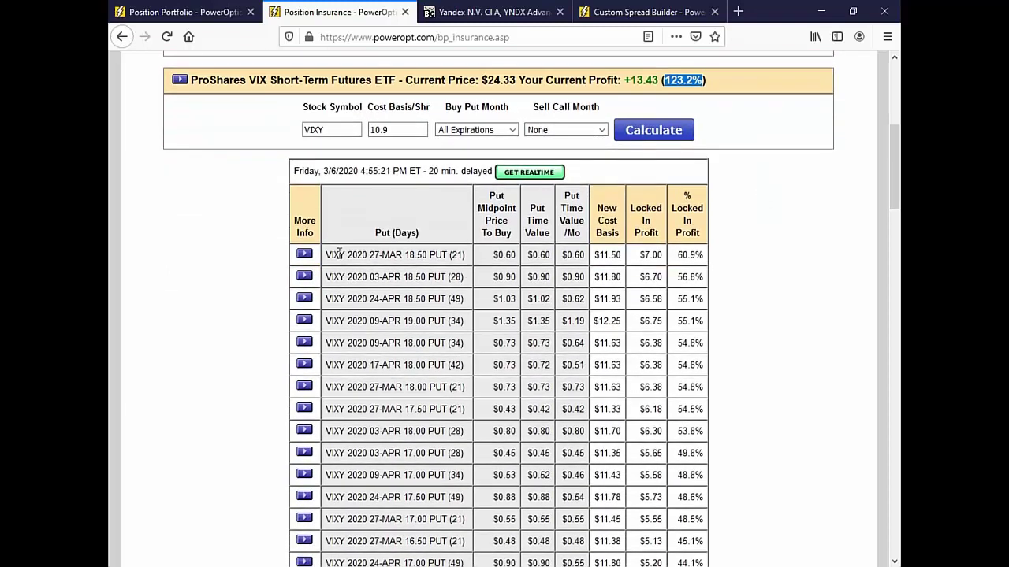
# - Examine the VIXY 27-MAR 18.50 put's midpoint price, new cost basis and locked-in profit against the current profit
pyautogui.moveTo(332, 254); pyautogui.dragTo(479, 264)
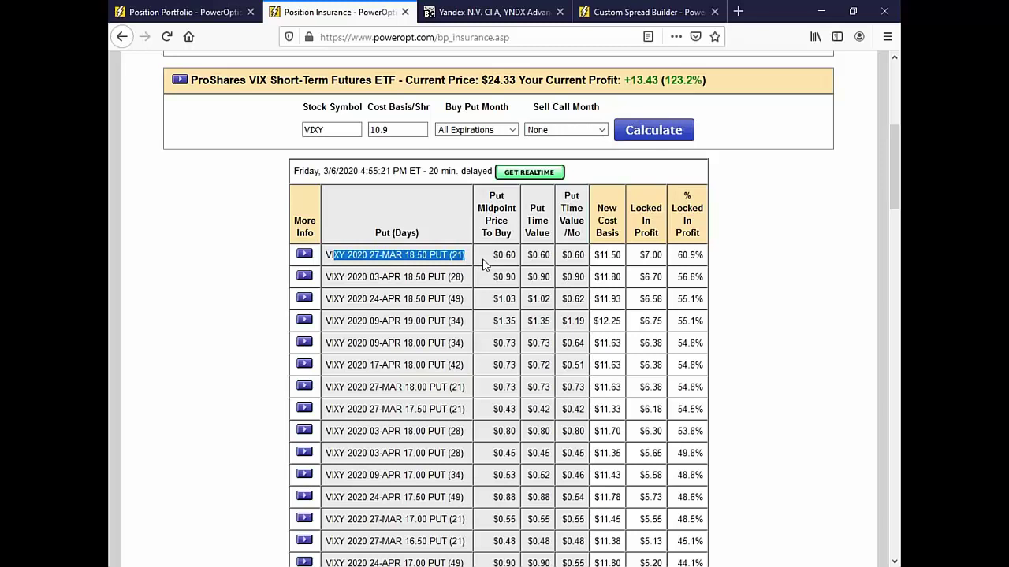
pyautogui.moveTo(676, 264); pyautogui.dragTo(709, 264)
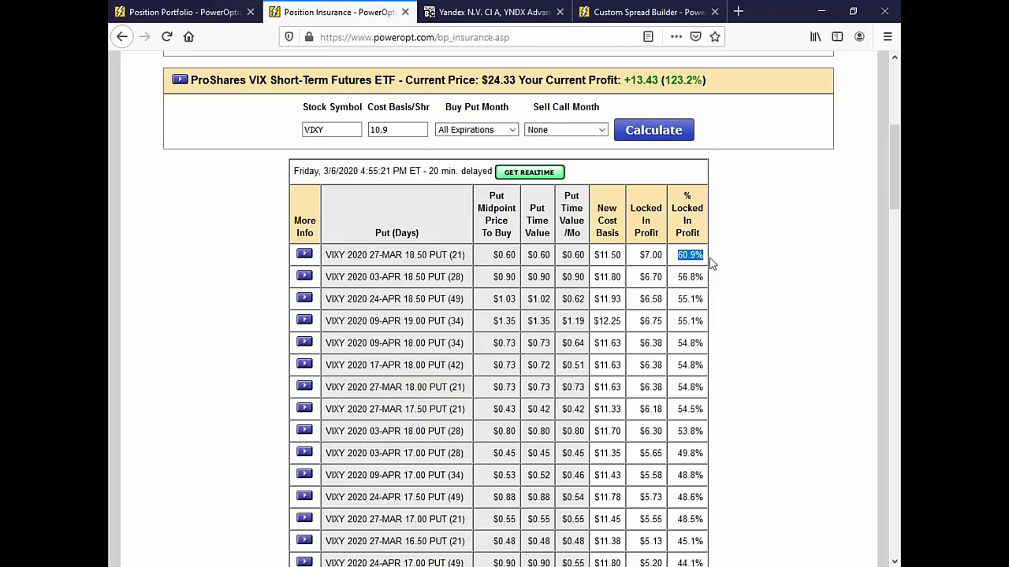
pyautogui.click(747, 253)
pyautogui.moveTo(339, 255); pyautogui.dragTo(468, 264)
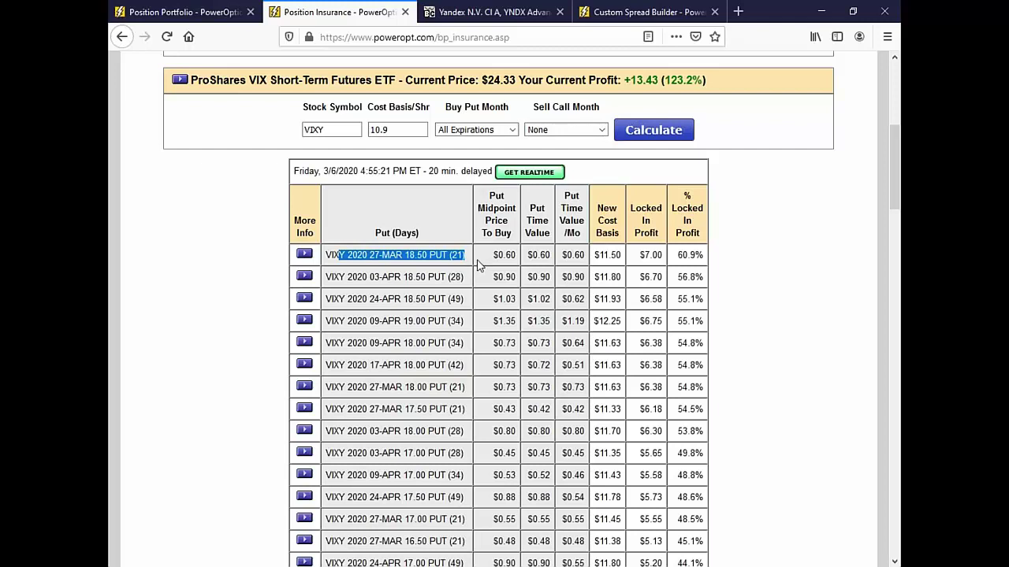
pyautogui.moveTo(492, 260); pyautogui.dragTo(523, 265)
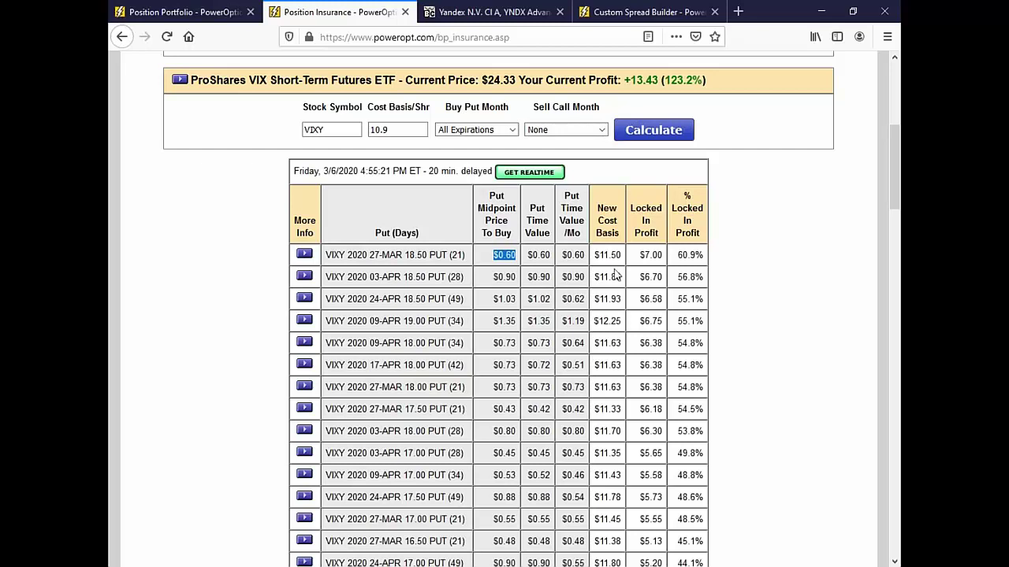
pyautogui.moveTo(596, 257); pyautogui.dragTo(619, 257)
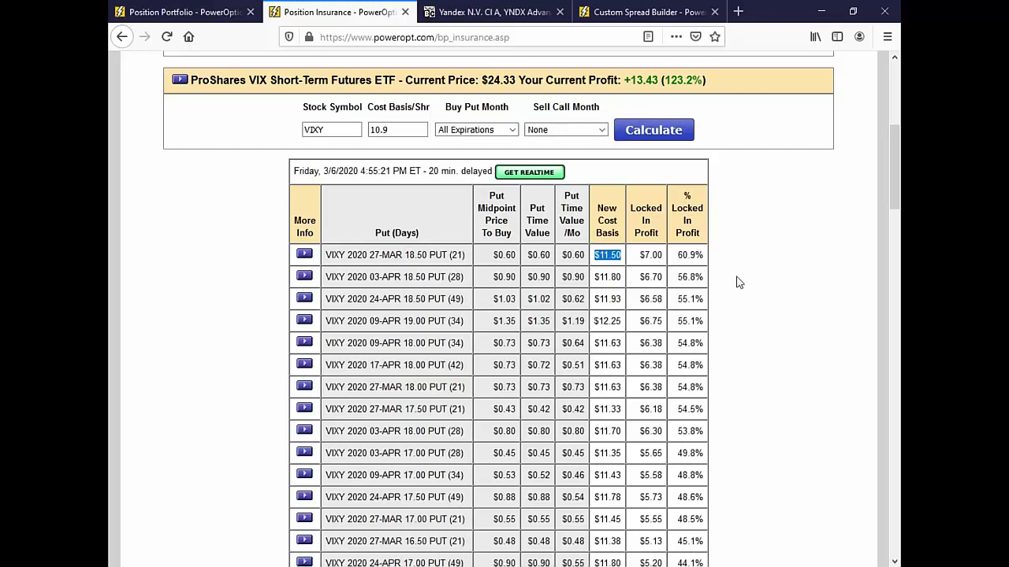
pyautogui.moveTo(637, 256); pyautogui.dragTo(664, 256)
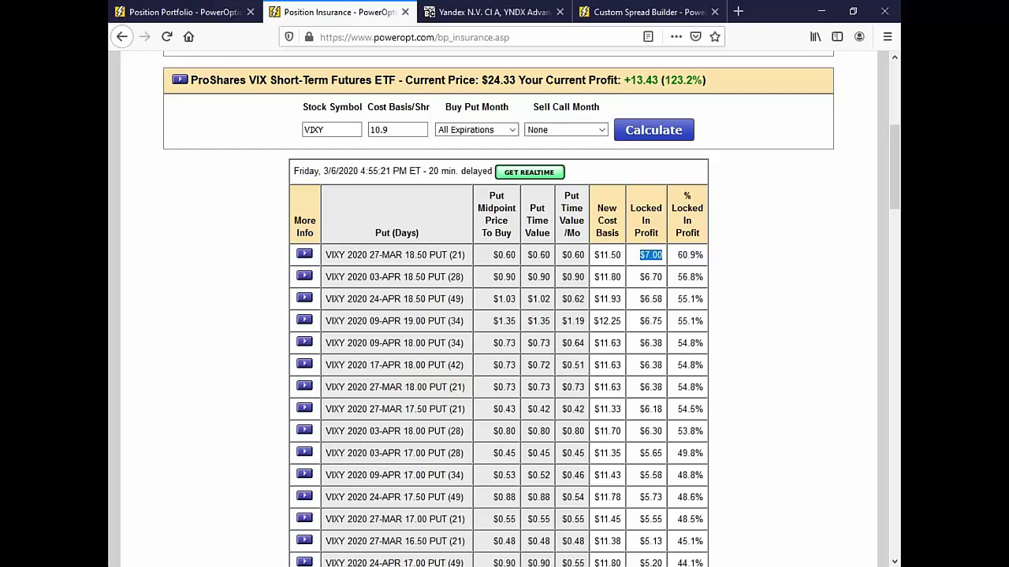
pyautogui.moveTo(620, 80); pyautogui.dragTo(658, 80)
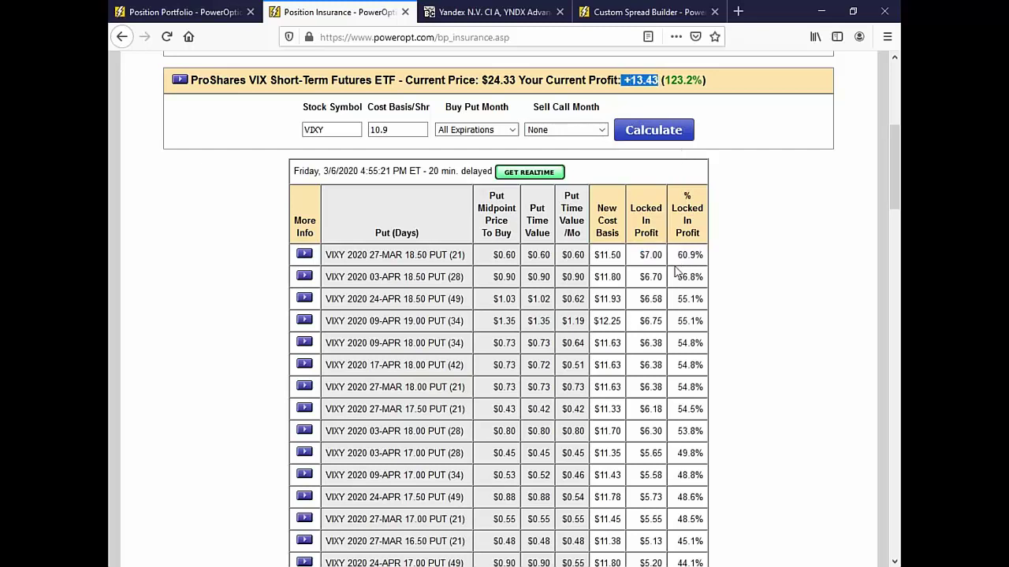
pyautogui.moveTo(674, 254); pyautogui.dragTo(709, 257)
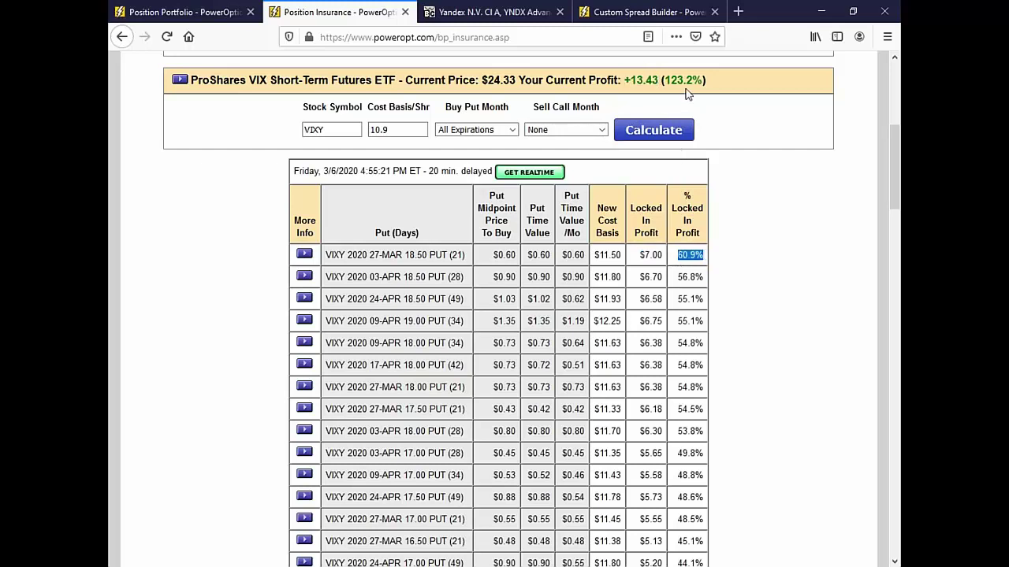
# - Open the profit/loss chart for the VIXY 27-MAR 18.50 put and review its graph, trade lines and cost details
pyautogui.click(306, 255)
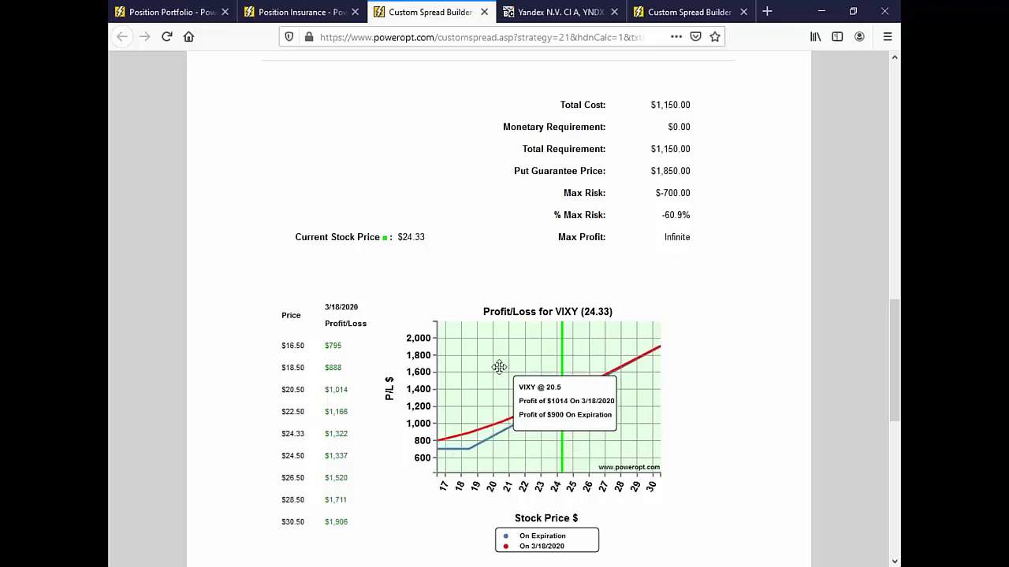
pyautogui.scroll(3, 490, 358)
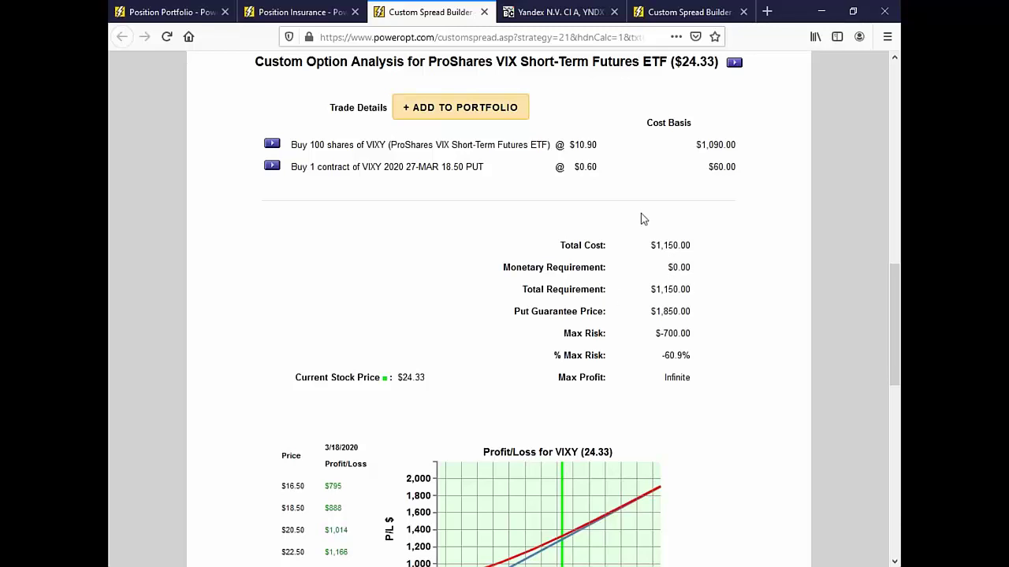
pyautogui.scroll(8, 641, 219)
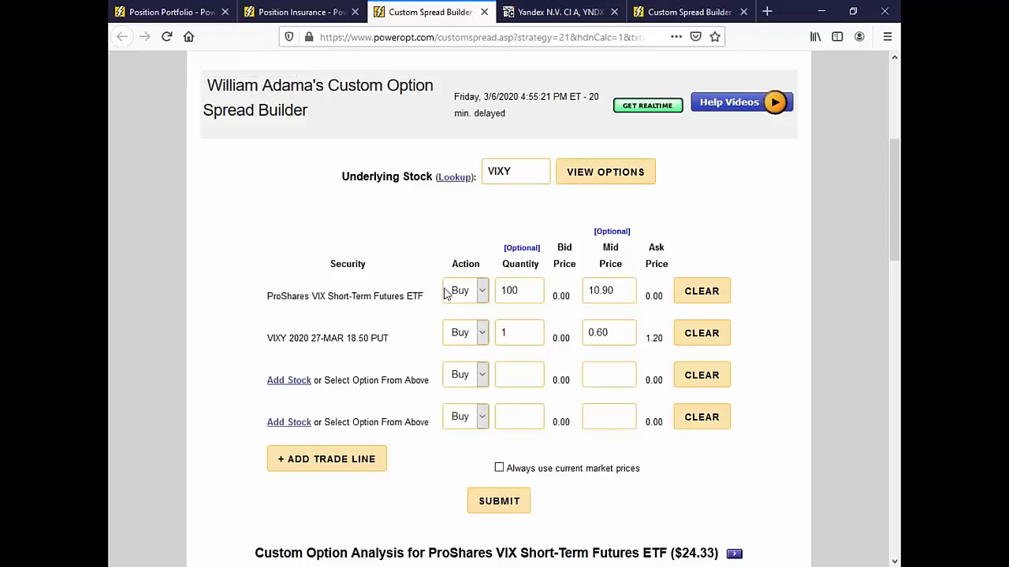
pyautogui.scroll(-6, 443, 295)
pyautogui.moveTo(689, 202); pyautogui.dragTo(717, 204)
pyautogui.click(809, 291)
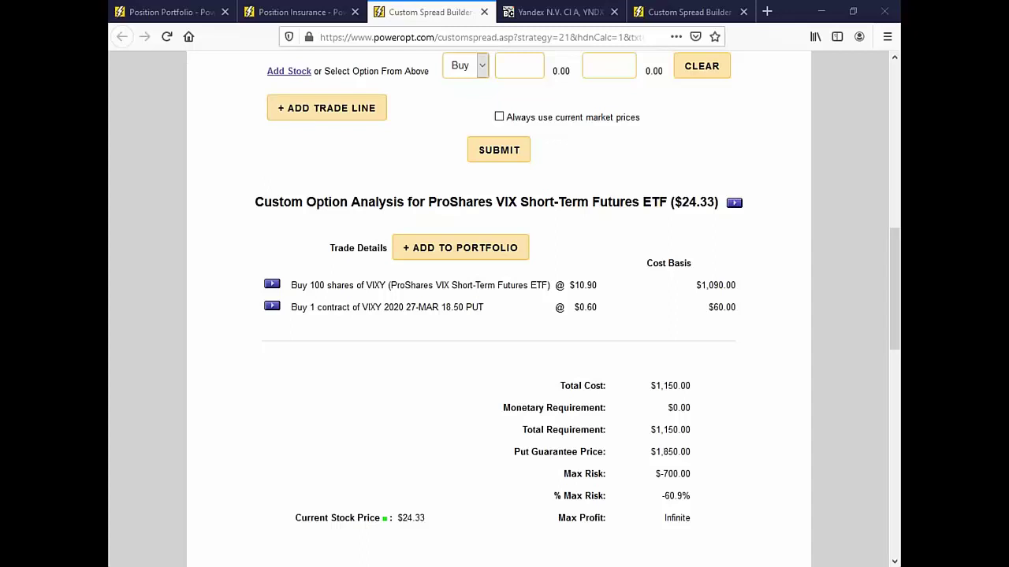
# - Close the spread analysis and recalculate the VIXY position insurance with a cost basis of 19.90 per share
pyautogui.click(484, 11)
pyautogui.scroll(2, 561, 219)
pyautogui.click(390, 199)
pyautogui.doubleClick(379, 199)
pyautogui.write('19.90')
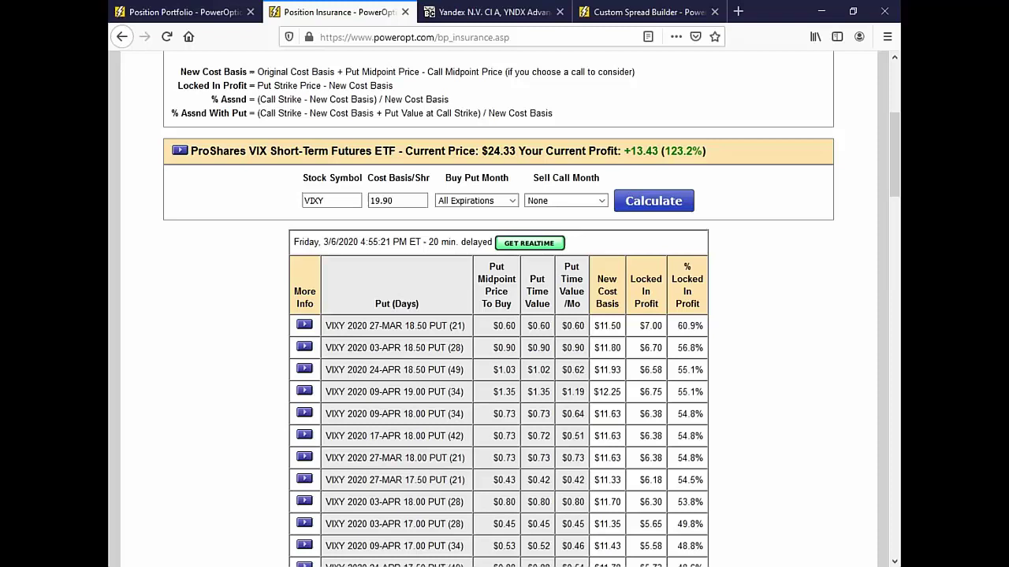
pyautogui.scroll(2, 653, 270)
pyautogui.click(654, 270)
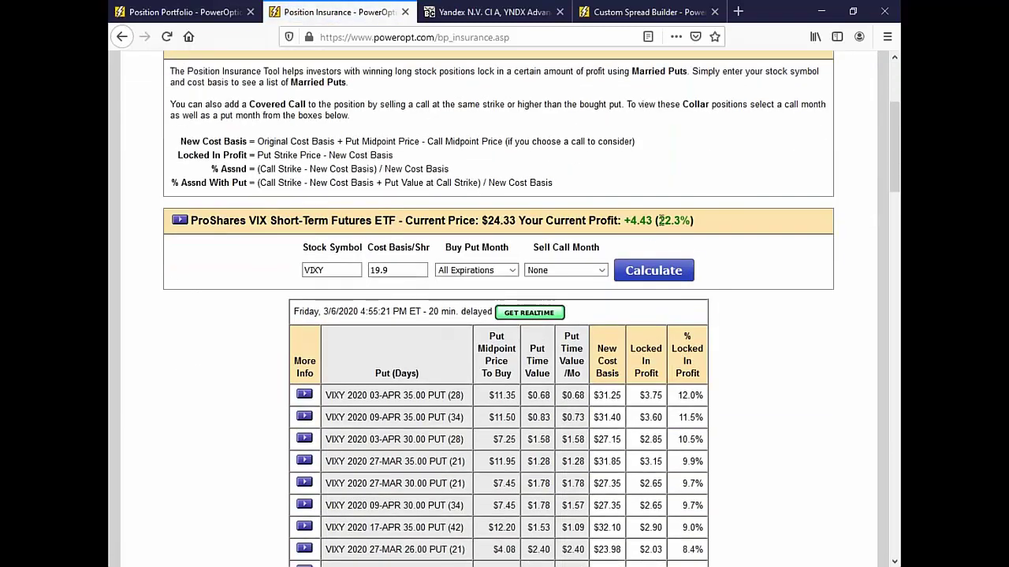
# - Compare VIXY's percent current profit with the 03-APR 35.00 put and the other top-ranked puts
pyautogui.moveTo(653, 222); pyautogui.dragTo(709, 229)
pyautogui.scroll(-2, 770, 308)
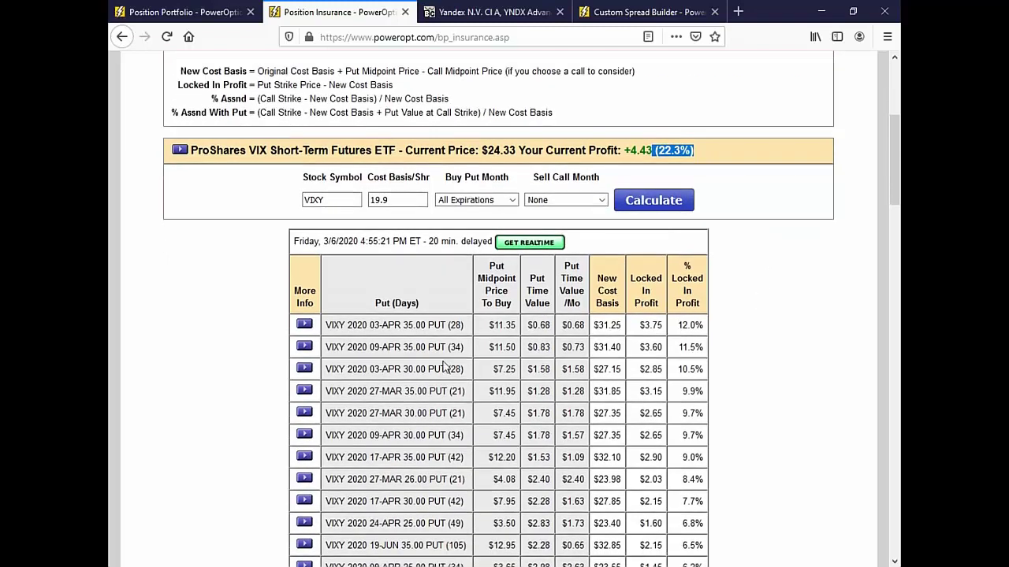
pyautogui.click(386, 326)
pyautogui.moveTo(384, 325); pyautogui.dragTo(416, 325)
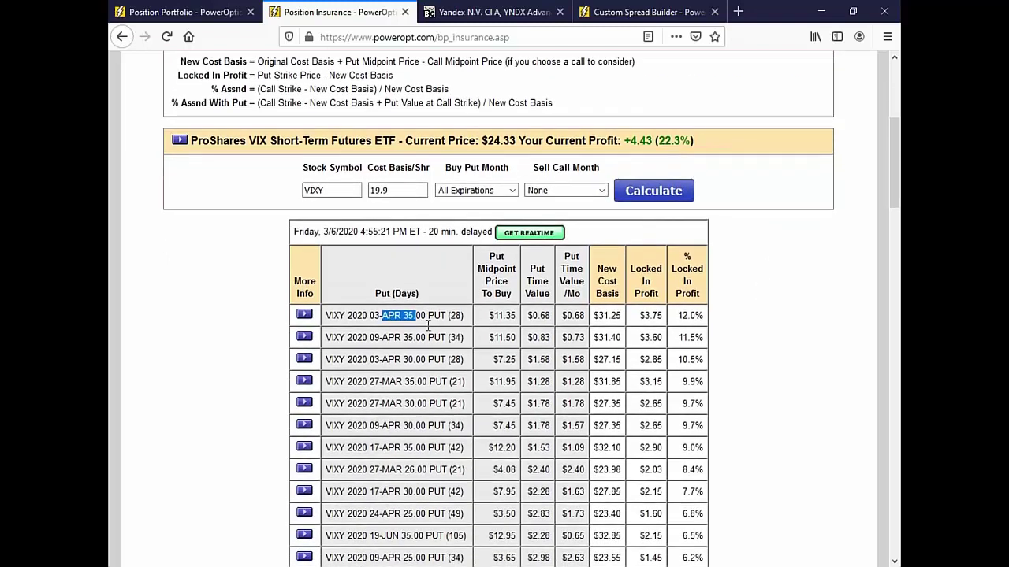
pyautogui.scroll(-4, 416, 325)
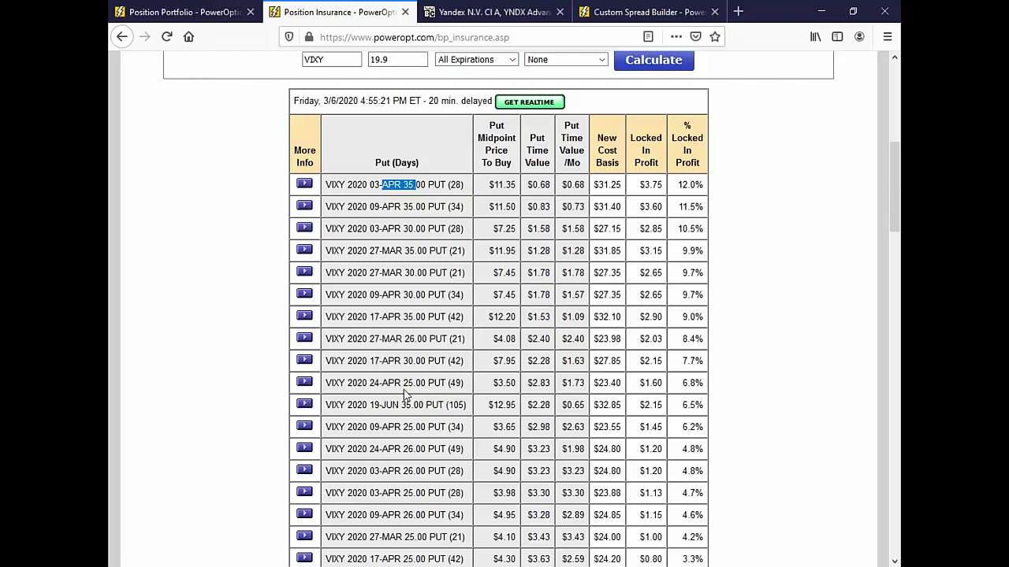
pyautogui.scroll(2, 407, 379)
# - Compare the cost and locked-in profit of the 24-APR 25.00, 27-MAR 26.00 and 27-MAR 30.00 puts
pyautogui.moveTo(478, 80); pyautogui.dragTo(532, 80)
pyautogui.moveTo(395, 453); pyautogui.dragTo(731, 429)
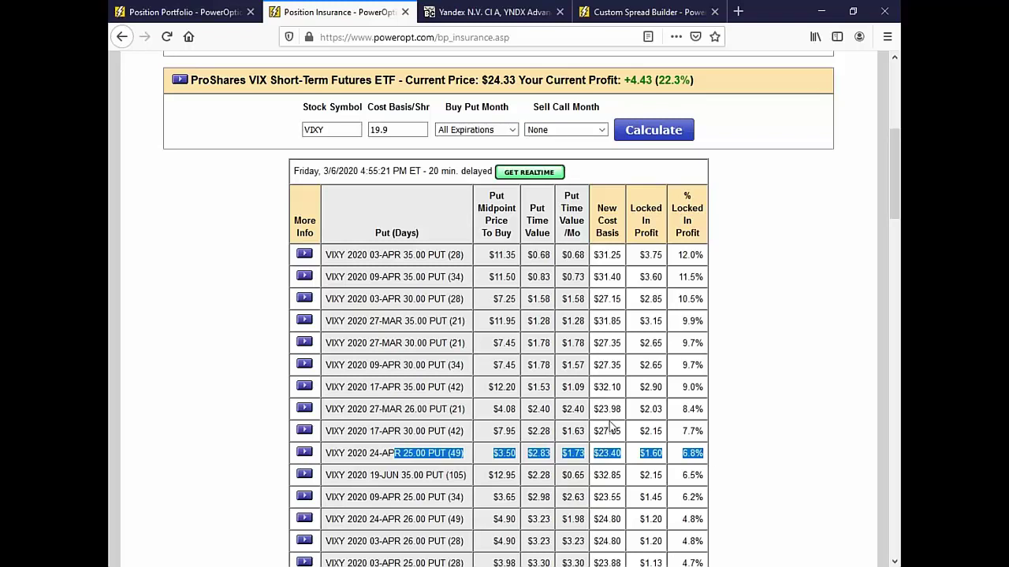
pyautogui.moveTo(367, 409); pyautogui.dragTo(720, 410)
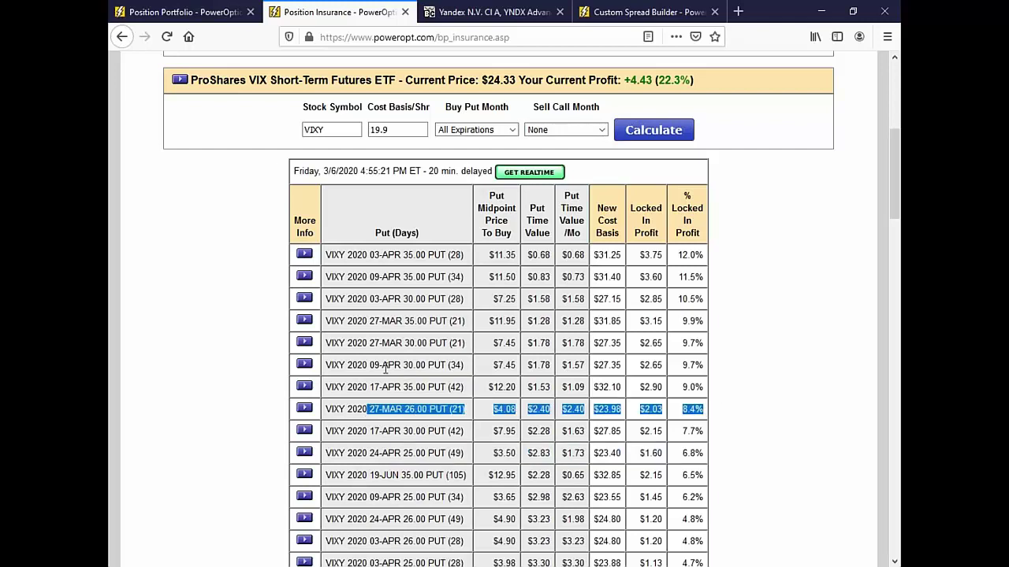
pyautogui.moveTo(373, 343); pyautogui.dragTo(798, 368)
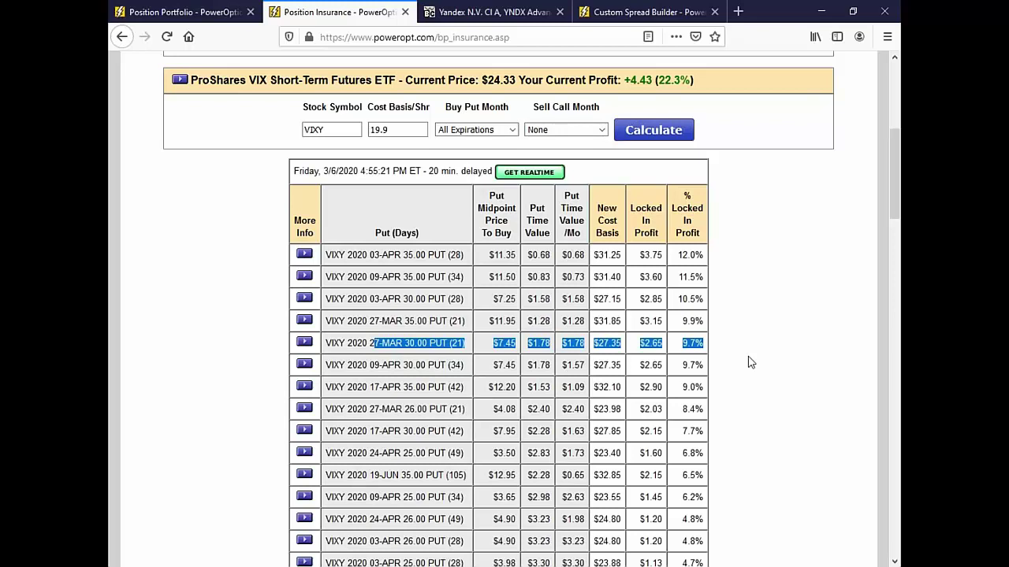
# - Review the lower-ranked VIXY puts from 19-JUN 30.00 to 27-MAR 22.50 for locked-in profits around break-even
pyautogui.scroll(-5, 750, 363)
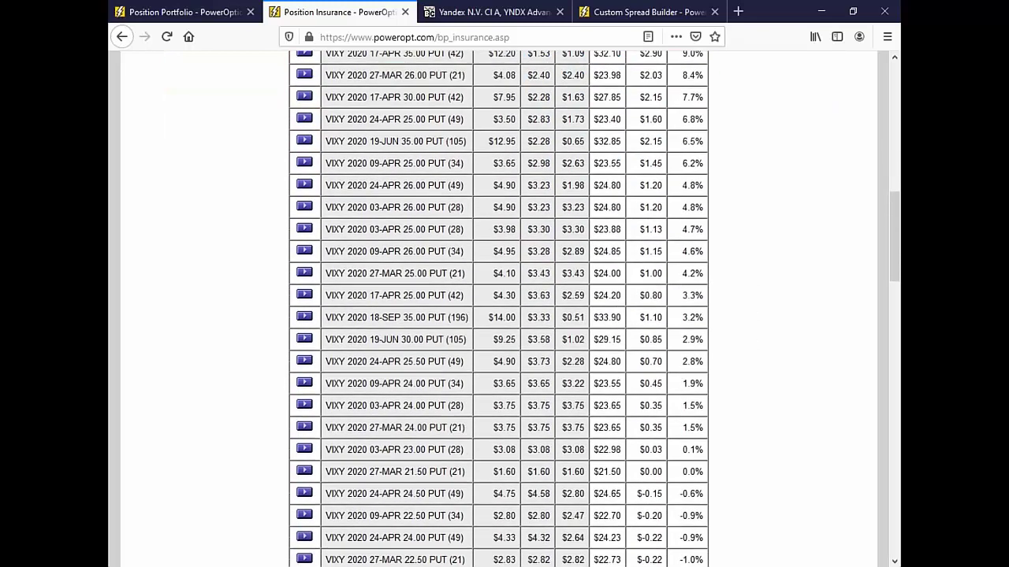
pyautogui.scroll(-1, 680, 404)
pyautogui.moveTo(334, 450); pyautogui.dragTo(477, 457)
pyautogui.moveTo(370, 251); pyautogui.dragTo(470, 466)
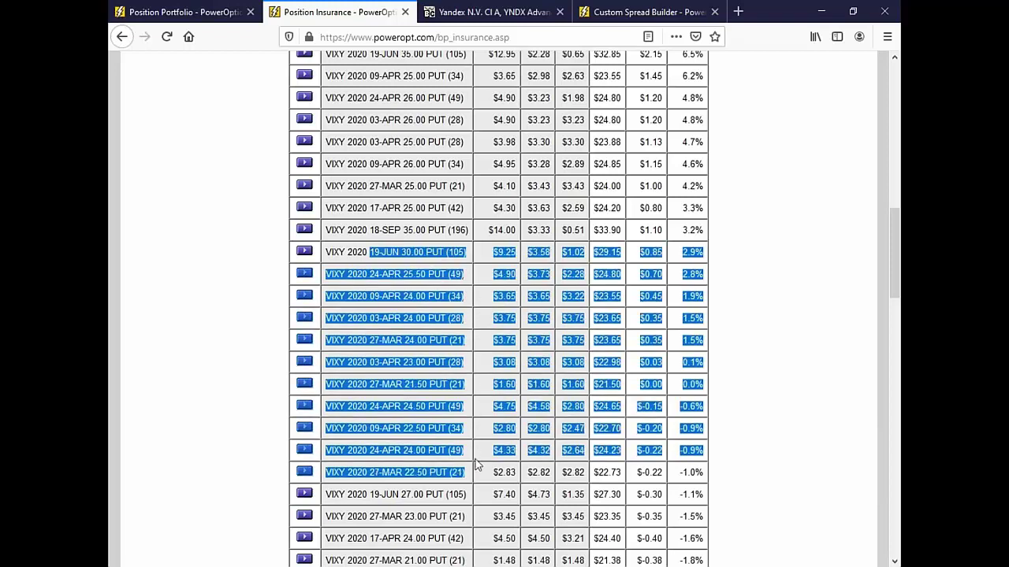
pyautogui.click(709, 465)
pyautogui.scroll(5, 709, 465)
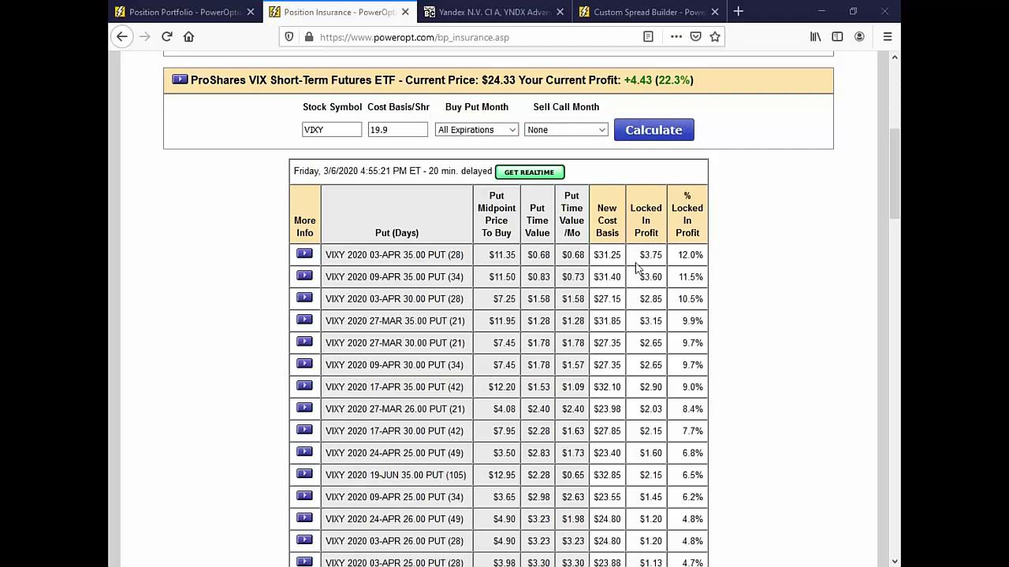
# - Examine the VIXY 03-APR 35.00 put's strike, midpoint price, new cost basis and percent locked-in profit
pyautogui.moveTo(488, 254); pyautogui.dragTo(669, 273)
pyautogui.click(733, 299)
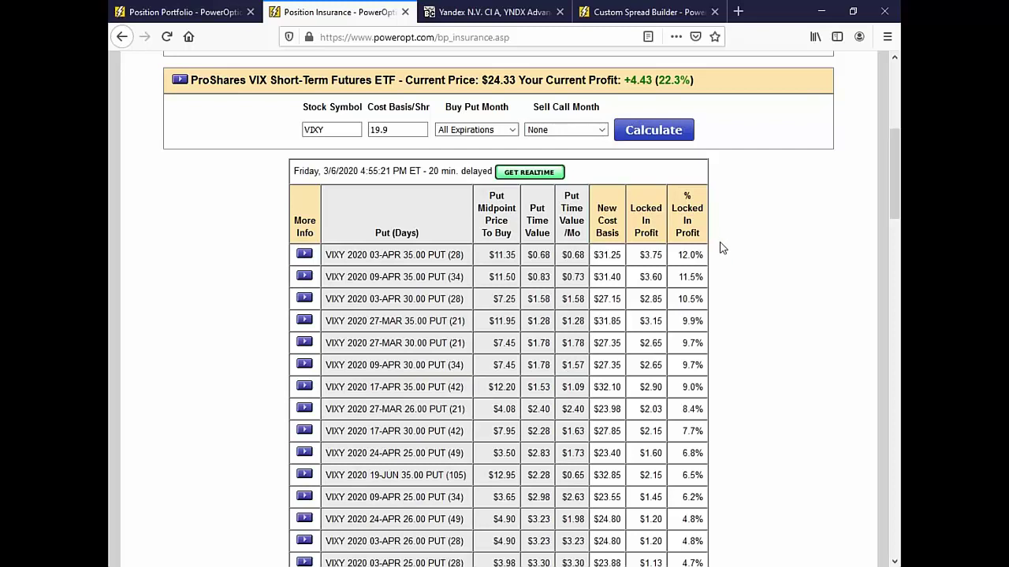
pyautogui.moveTo(401, 254); pyautogui.dragTo(468, 268)
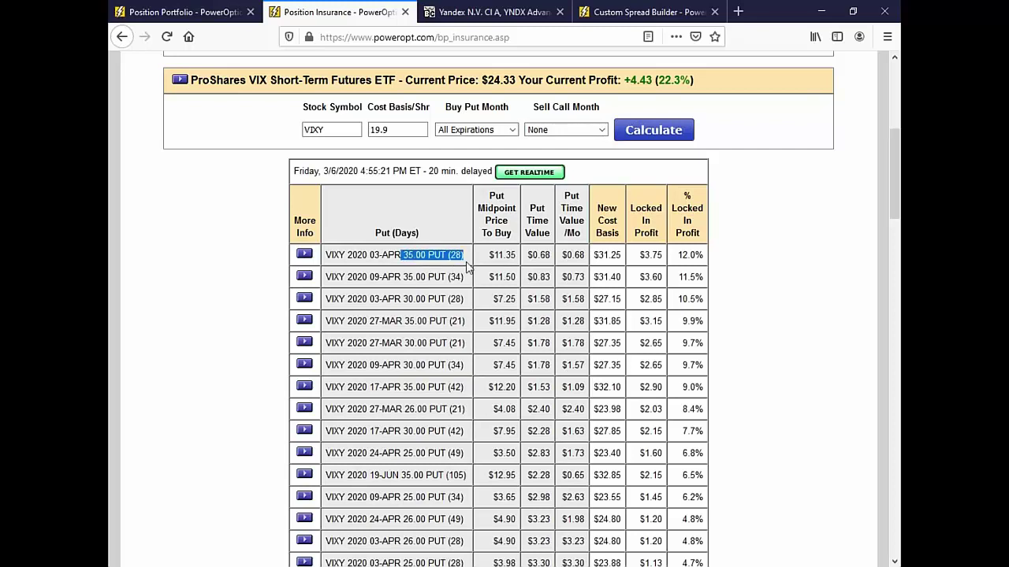
pyautogui.click(421, 255)
pyautogui.moveTo(404, 254); pyautogui.dragTo(466, 257)
pyautogui.doubleClick(711, 254)
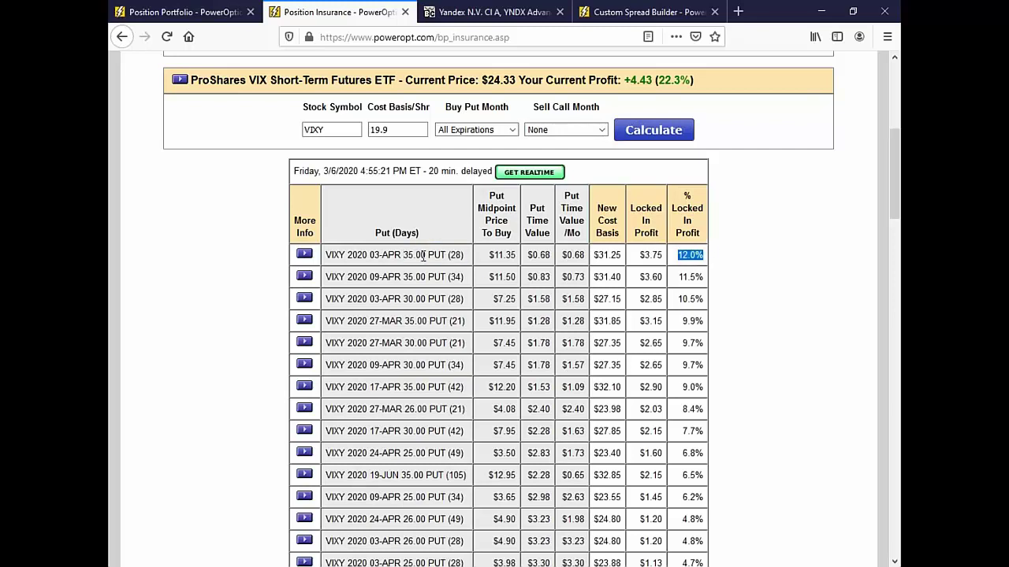
pyautogui.click(718, 262)
pyautogui.moveTo(680, 260); pyautogui.dragTo(714, 265)
pyautogui.doubleClick(407, 255)
# - Open the profit/loss chart for the VIXY 03-APR 35.00 put and bring up its graph
pyautogui.click(303, 255)
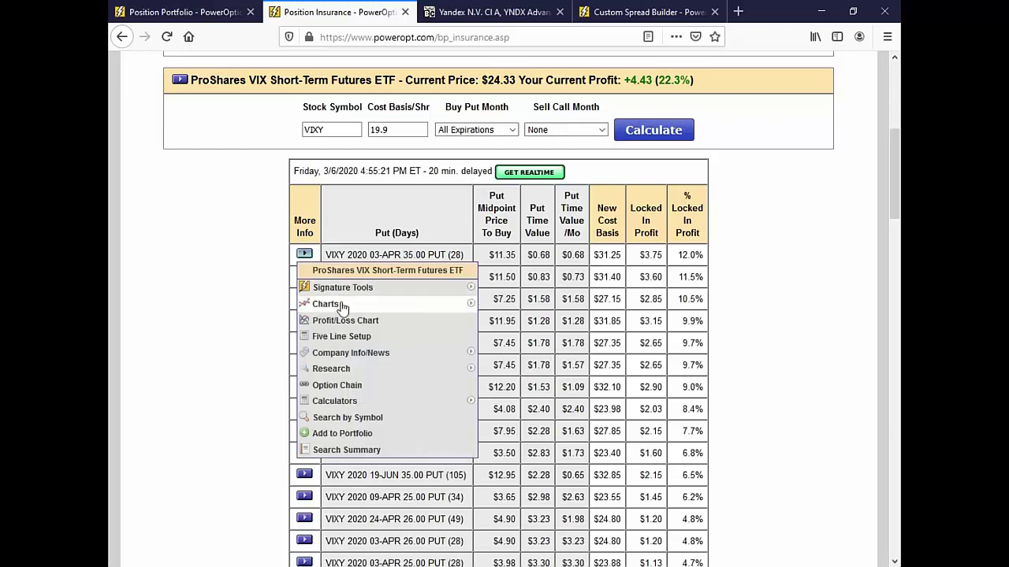
pyautogui.click(321, 320)
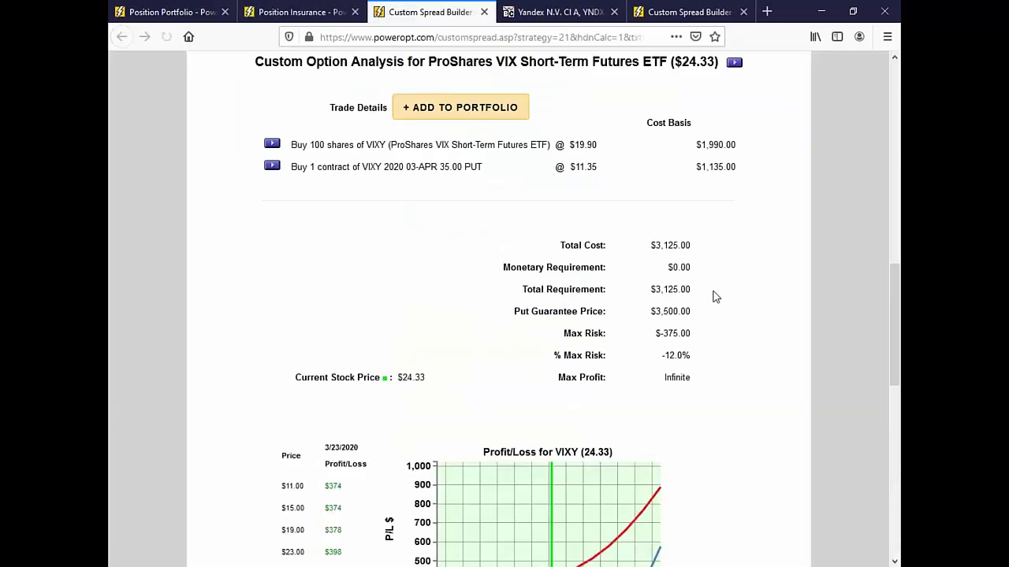
pyautogui.scroll(-3, 712, 295)
pyautogui.scroll(-1, 707, 306)
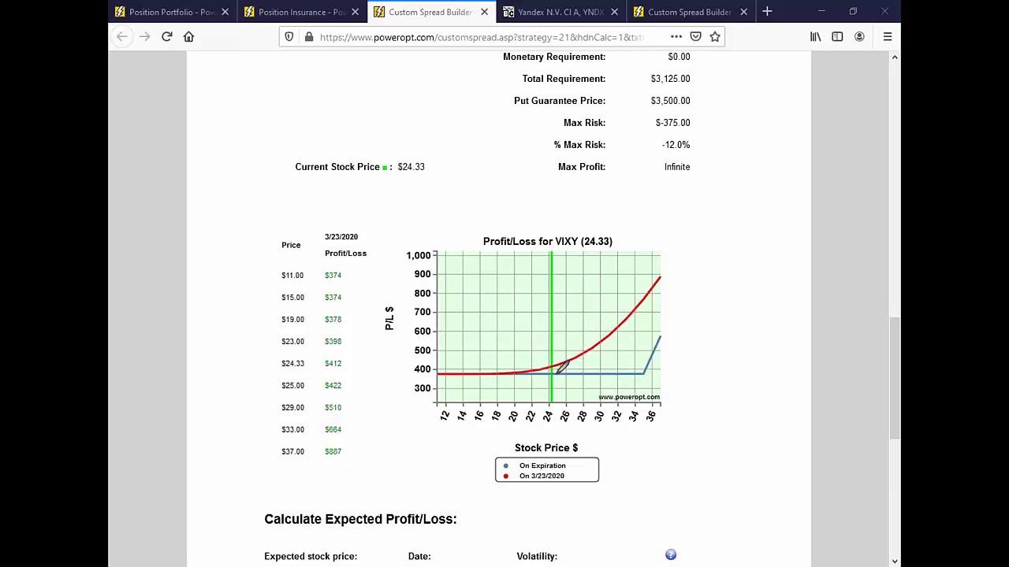
# - Mark up the VIXY profit/loss graph, underlining the stock price and sketching price moves above and below it
pyautogui.moveTo(585, 249); pyautogui.dragTo(624, 249)
pyautogui.moveTo(581, 367)
pyautogui.mouseDown()
pyautogui.moveTo(597, 390)
pyautogui.moveTo(583, 364)
pyautogui.moveTo(570, 376)
pyautogui.moveTo(555, 370)
pyautogui.moveTo(587, 351)
pyautogui.moveTo(583, 398)
pyautogui.mouseUp()
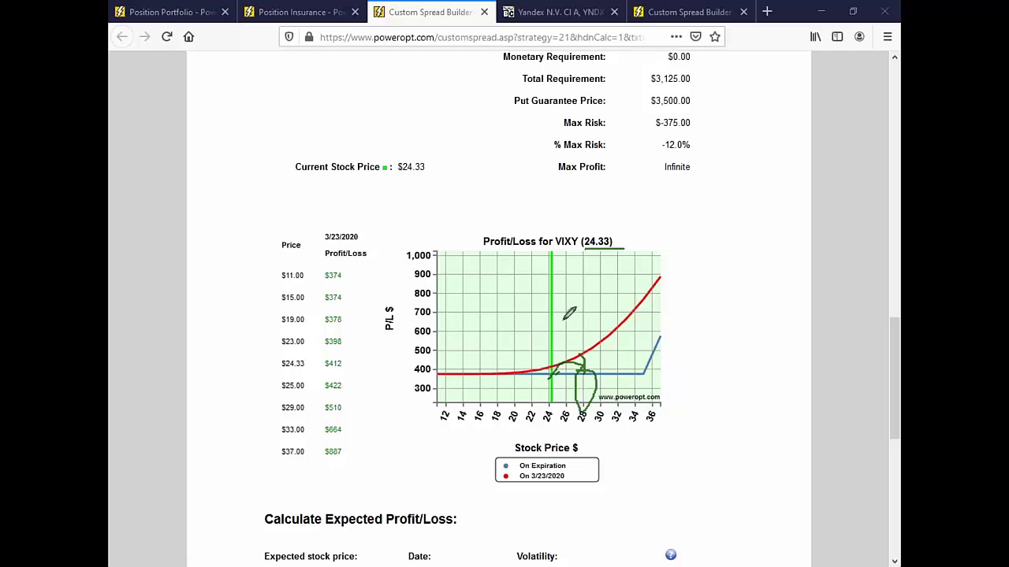
pyautogui.moveTo(562, 290)
pyautogui.mouseDown()
pyautogui.moveTo(483, 349)
pyautogui.moveTo(515, 357)
pyautogui.mouseUp()
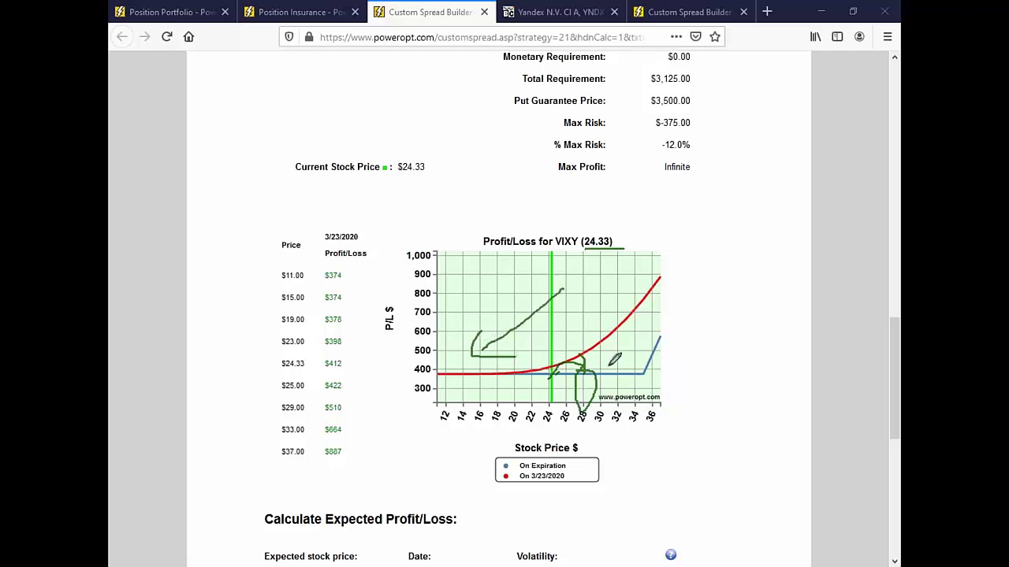
# - Box the 35 strike corner on the VIXY expiration line, sketch a deeper price drop and circles around 28, and clear all drawings
pyautogui.moveTo(654, 361)
pyautogui.mouseDown()
pyautogui.moveTo(634, 377)
pyautogui.moveTo(658, 378)
pyautogui.mouseUp()
pyautogui.moveTo(548, 359)
pyautogui.mouseDown()
pyautogui.moveTo(585, 350)
pyautogui.moveTo(613, 364)
pyautogui.moveTo(581, 378)
pyautogui.moveTo(608, 356)
pyautogui.mouseUp()
pyautogui.moveTo(556, 309)
pyautogui.mouseDown()
pyautogui.moveTo(447, 410)
pyautogui.moveTo(477, 416)
pyautogui.mouseUp()
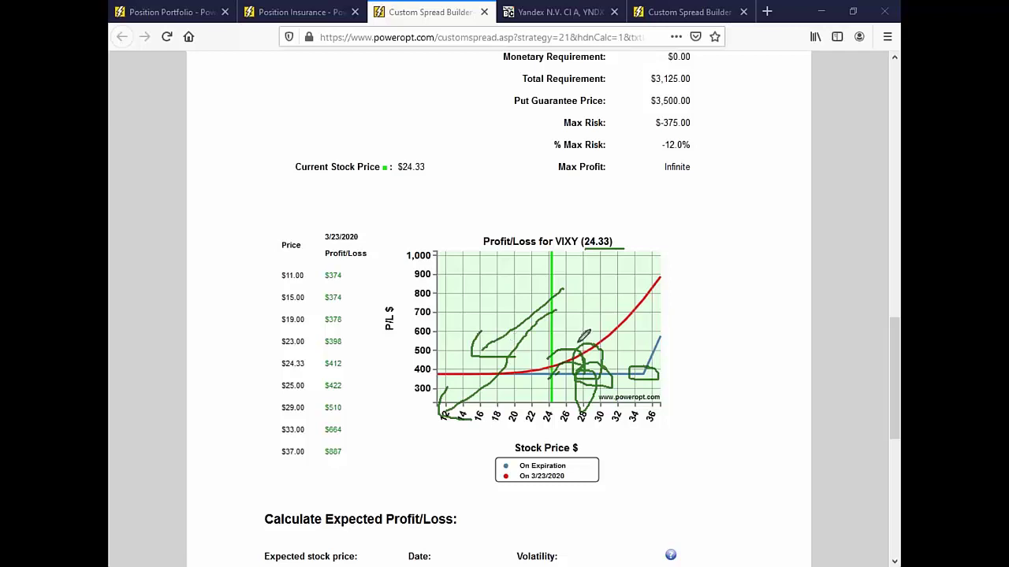
pyautogui.moveTo(568, 361)
pyautogui.mouseDown()
pyautogui.moveTo(566, 383)
pyautogui.moveTo(590, 360)
pyautogui.moveTo(597, 386)
pyautogui.mouseUp()
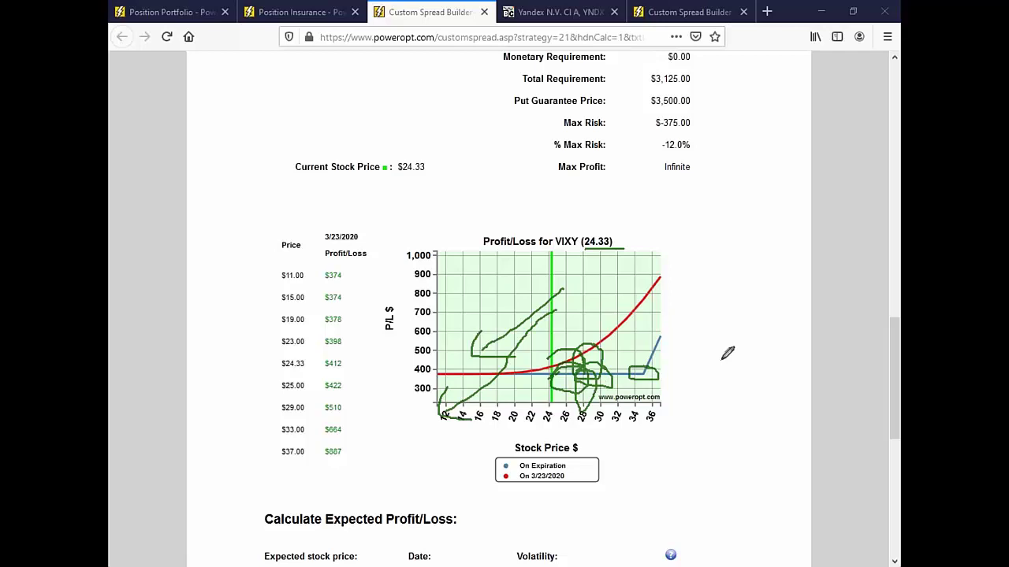
pyautogui.press('e')
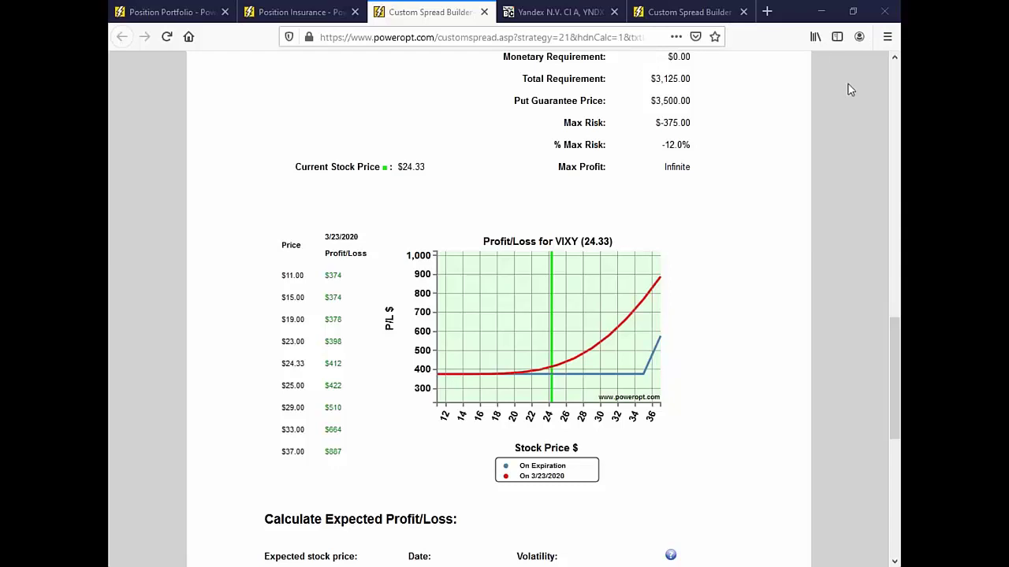
# - Highlight VIXY's current percent profit in Position Insurance, and compare it with the put trade's cost and charted profit at a stock price of 35
pyautogui.click(265, 9)
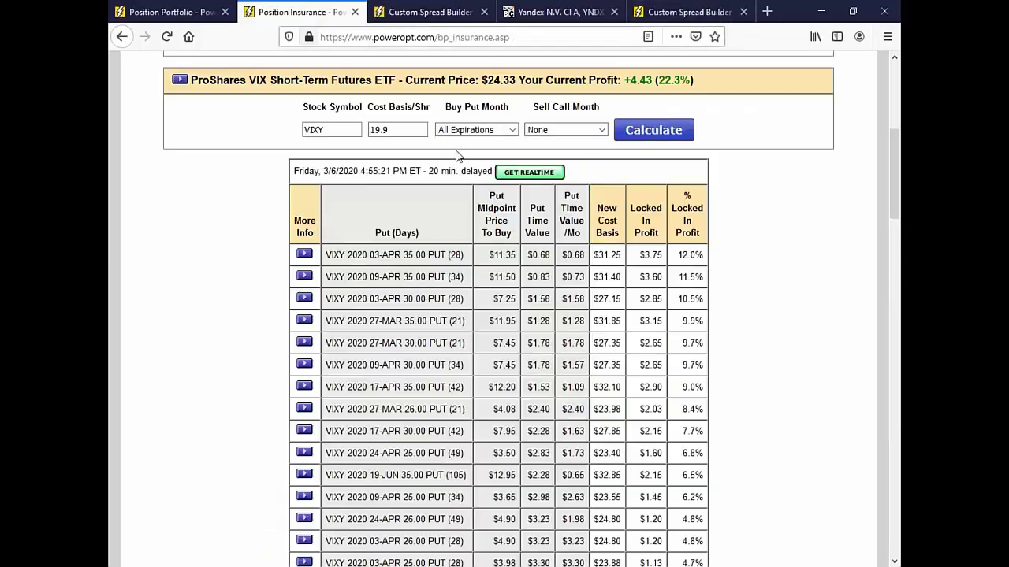
pyautogui.moveTo(657, 79); pyautogui.dragTo(714, 109)
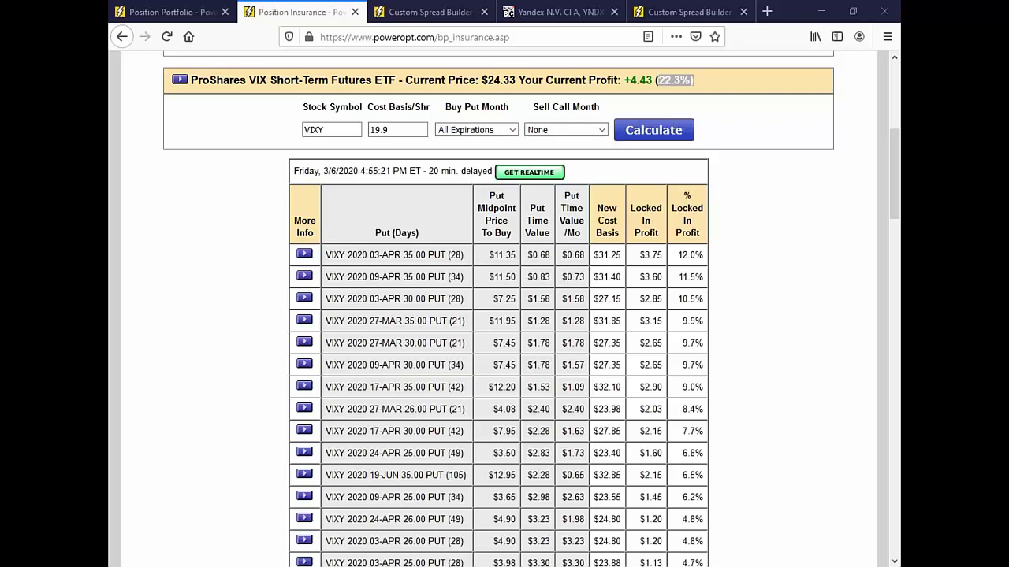
pyautogui.click(436, 12)
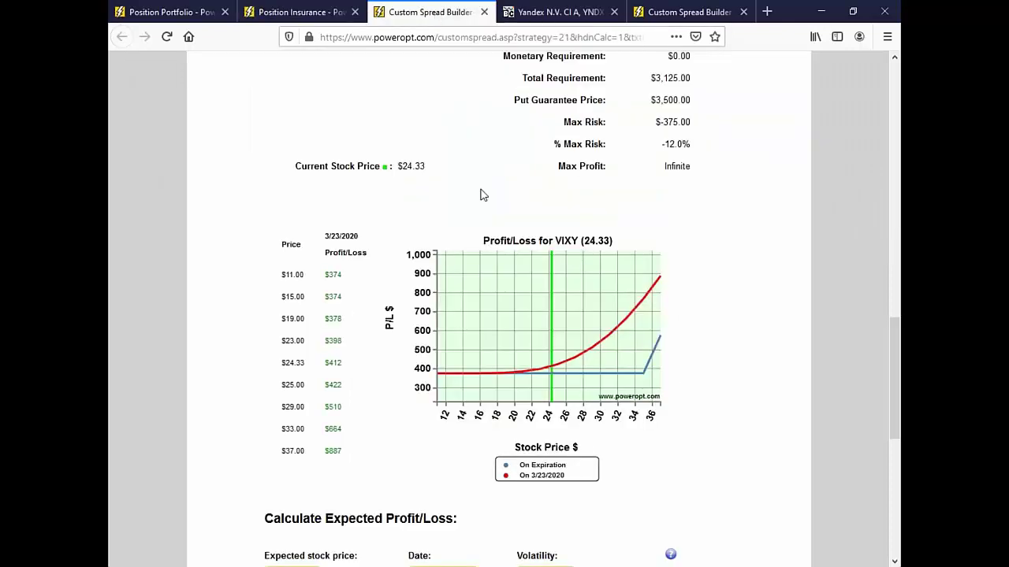
pyautogui.scroll(3, 694, 228)
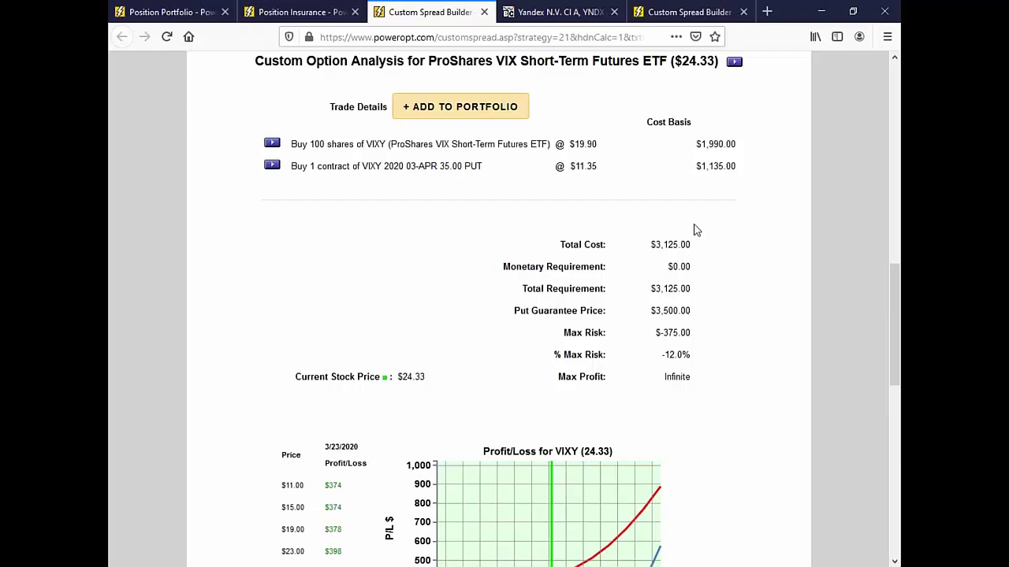
pyautogui.scroll(-4, 696, 230)
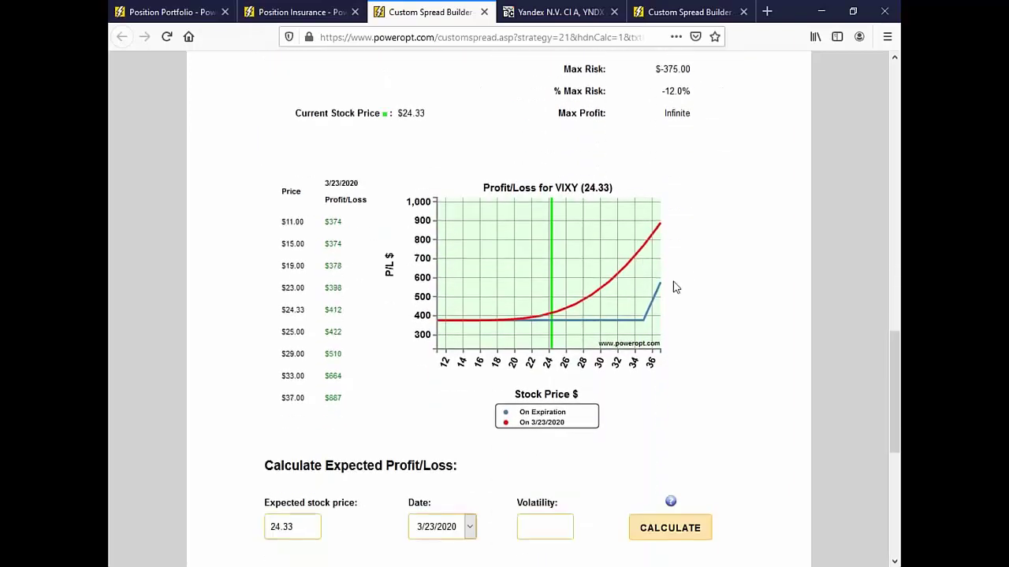
pyautogui.moveTo(648, 303)
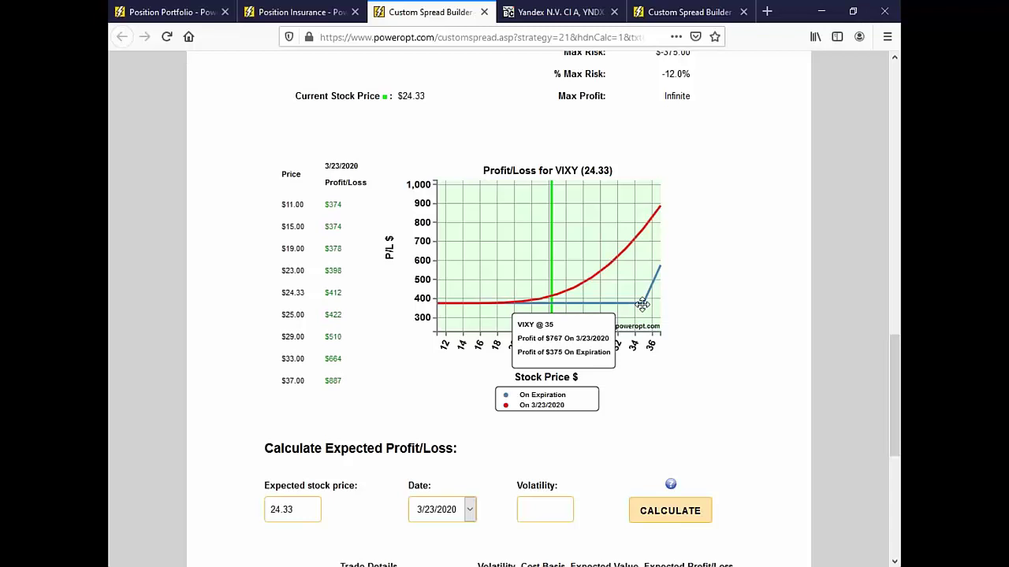
# - Expand the April 3 2020 VIXY options in the spread builder and examine the put strikes up to the added 35.00 put
pyautogui.scroll(7, 675, 247)
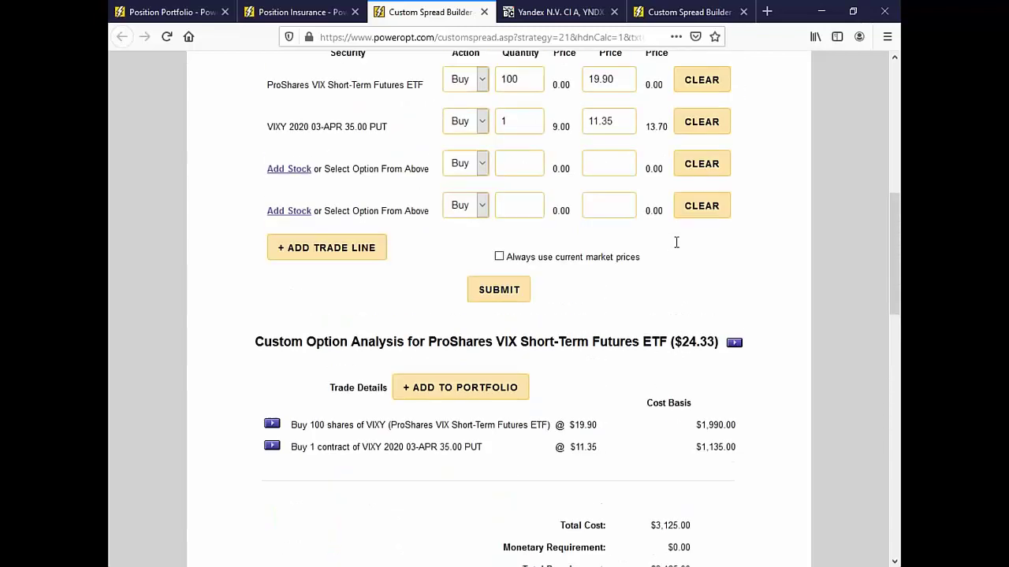
pyautogui.scroll(2, 641, 220)
pyautogui.click(626, 96)
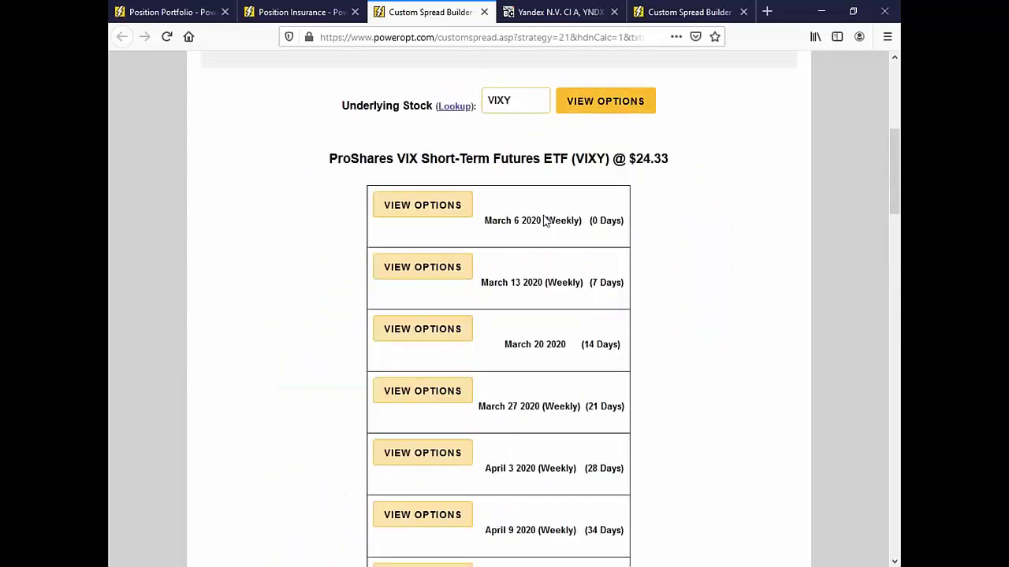
pyautogui.scroll(-2, 475, 251)
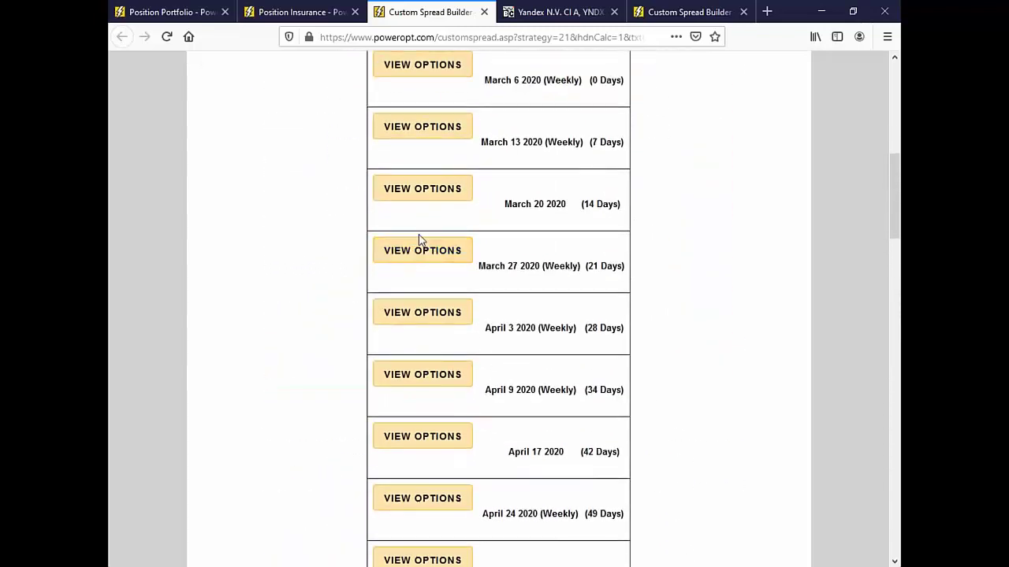
pyautogui.scroll(-2, 420, 241)
pyautogui.click(421, 181)
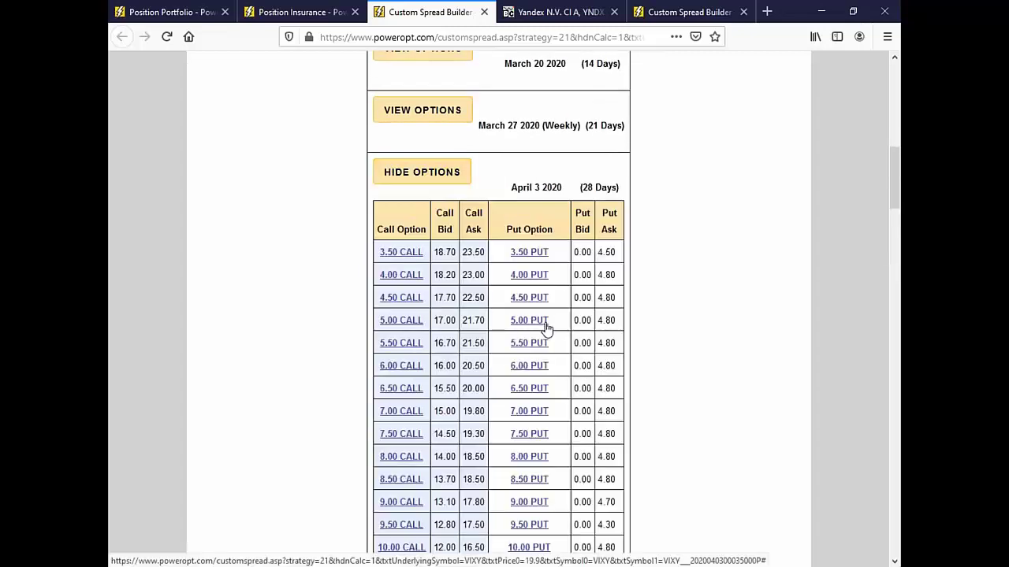
pyautogui.scroll(-5, 546, 330)
pyautogui.scroll(-4, 546, 330)
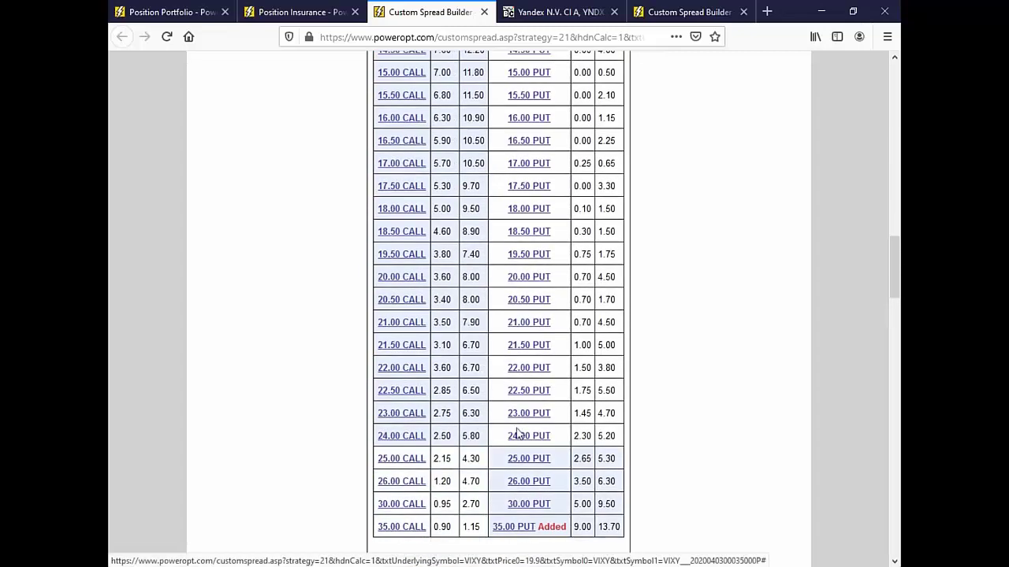
pyautogui.scroll(12, 521, 465)
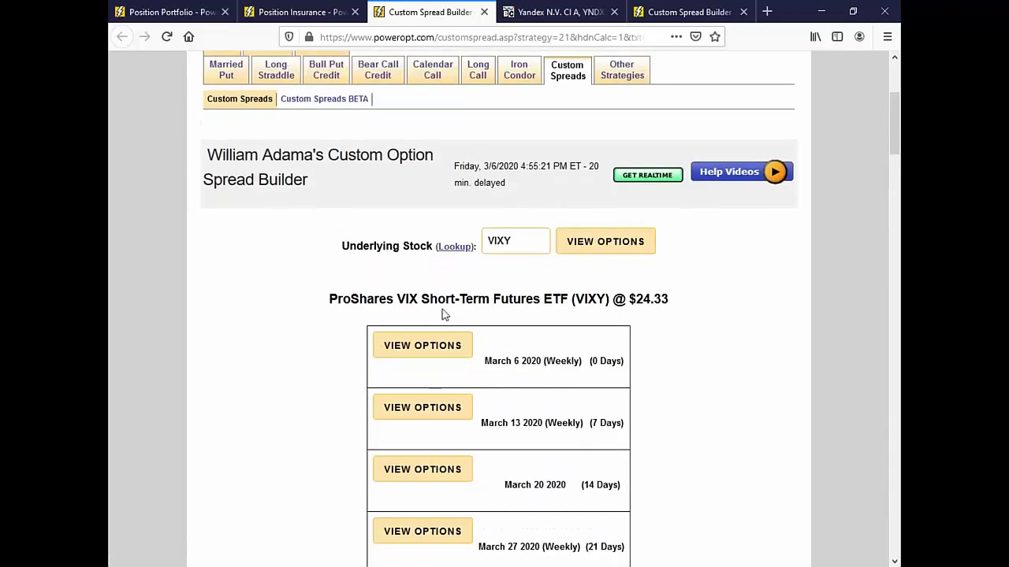
pyautogui.scroll(-12, 444, 315)
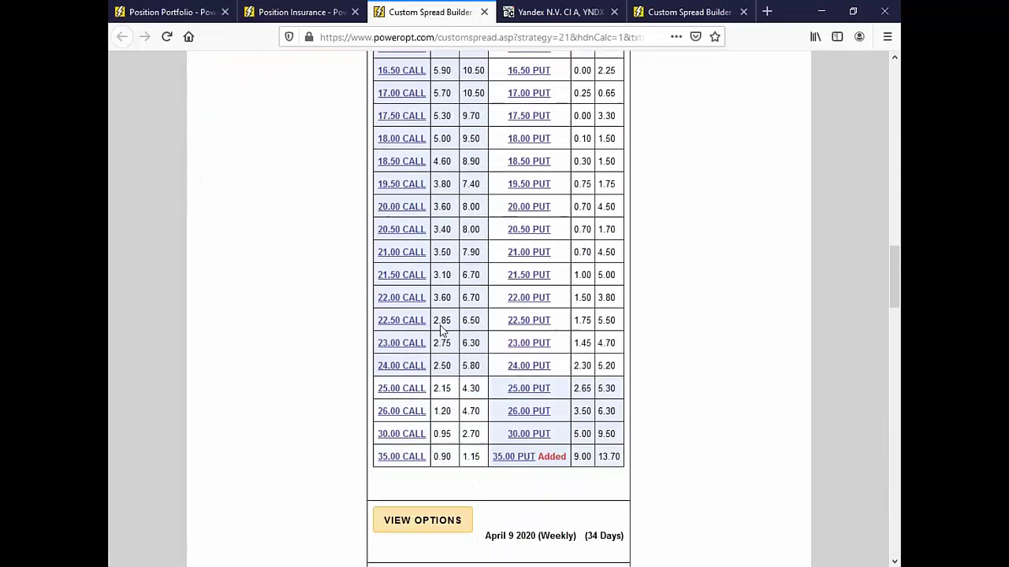
pyautogui.scroll(-4, 441, 331)
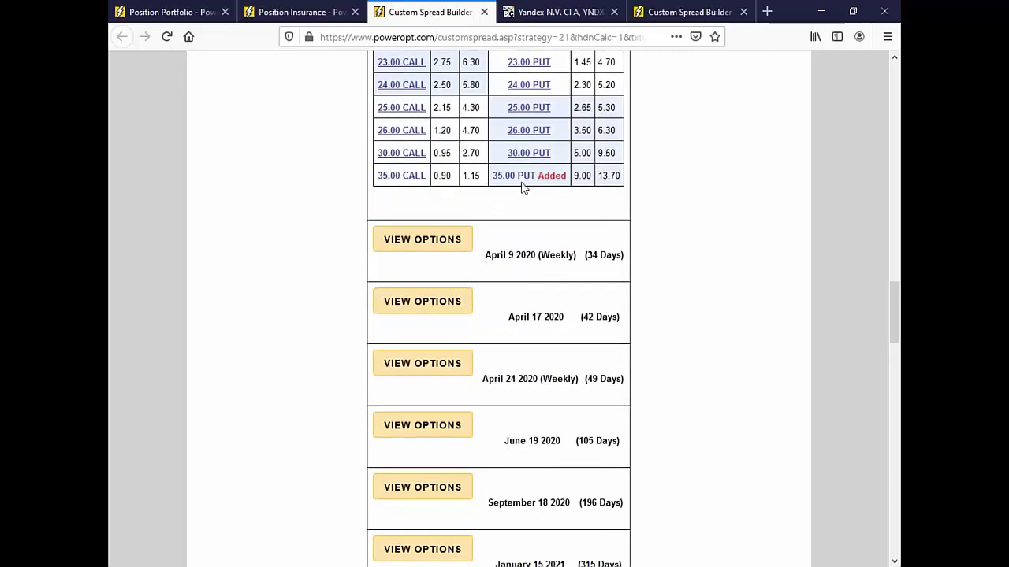
# - Review the April 9 2020 VIXY put strikes up to 35.00, and collapse both the April 9 and April 3 option lists
pyautogui.click(441, 249)
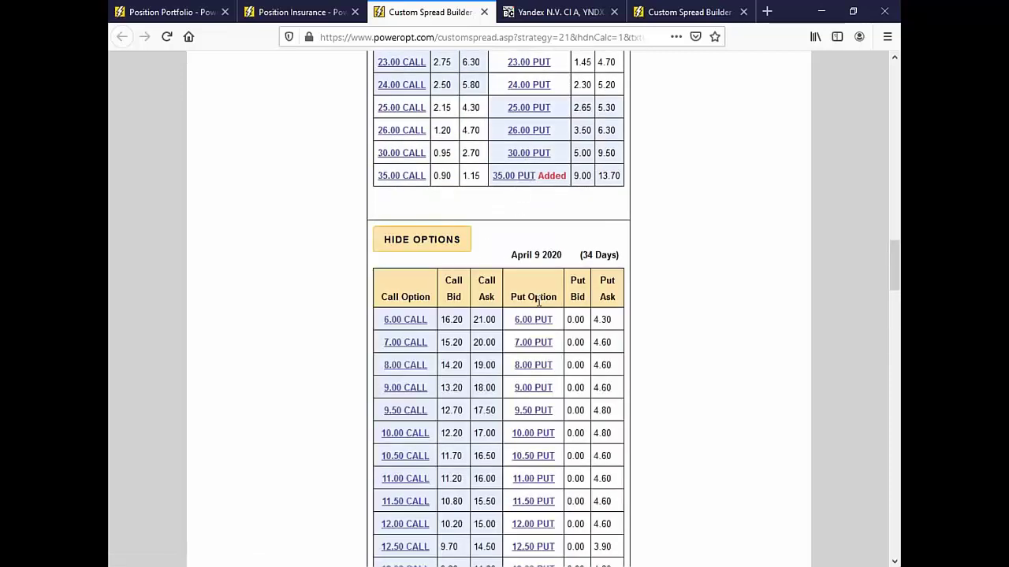
pyautogui.scroll(-13, 444, 260)
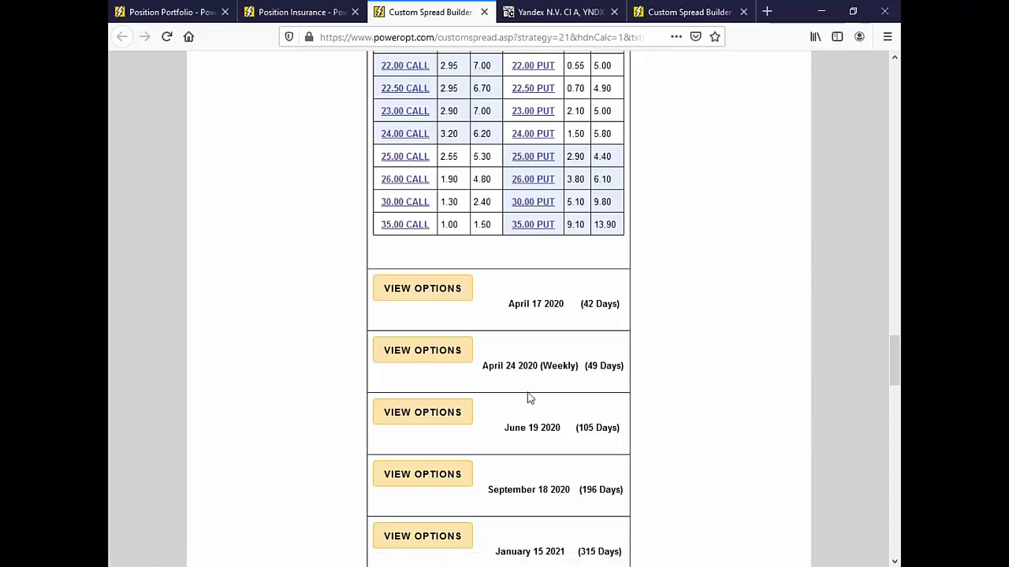
pyautogui.scroll(12, 528, 398)
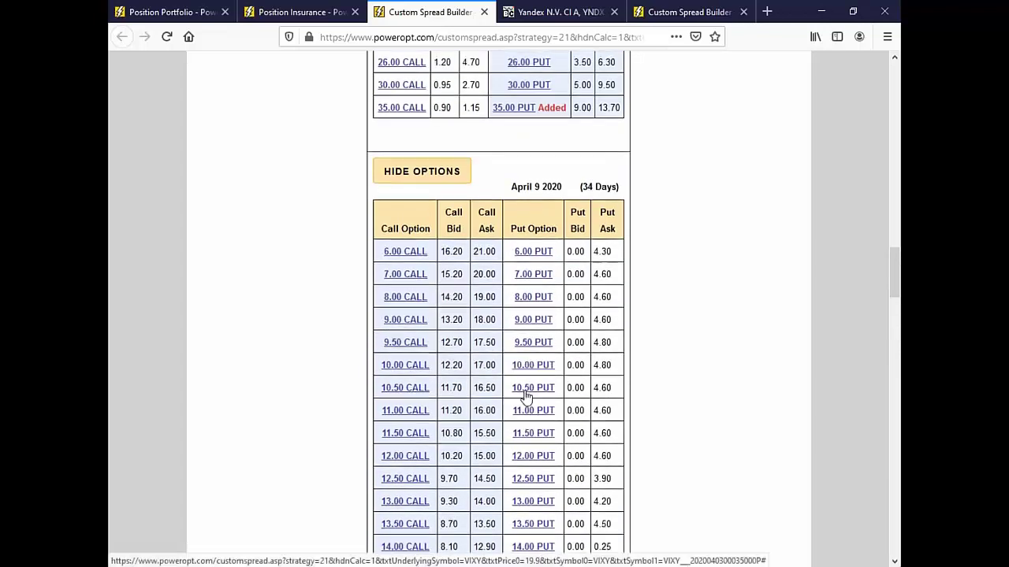
pyautogui.scroll(5, 526, 396)
pyautogui.scroll(-4, 439, 441)
pyautogui.click(426, 316)
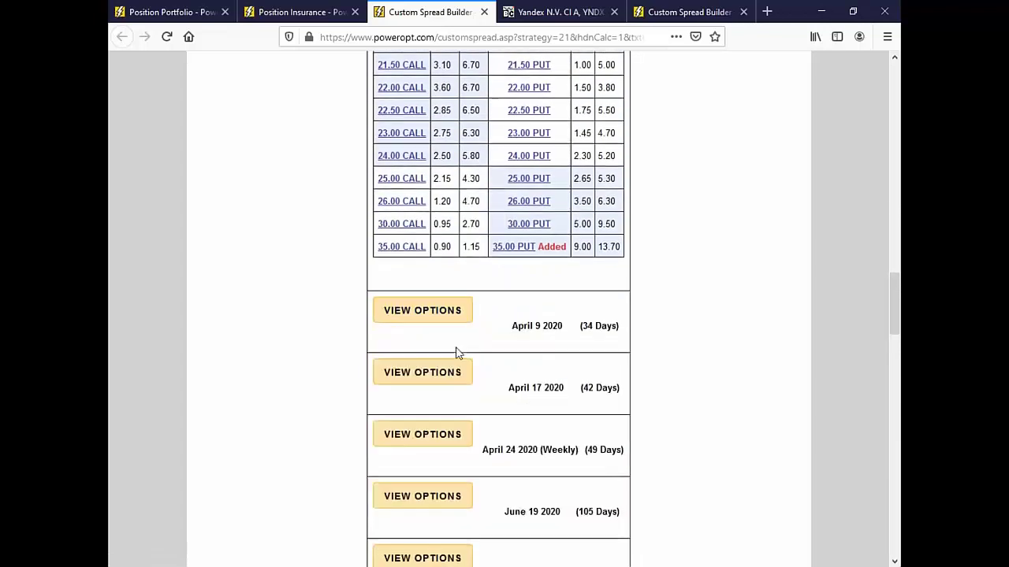
pyautogui.scroll(14, 456, 352)
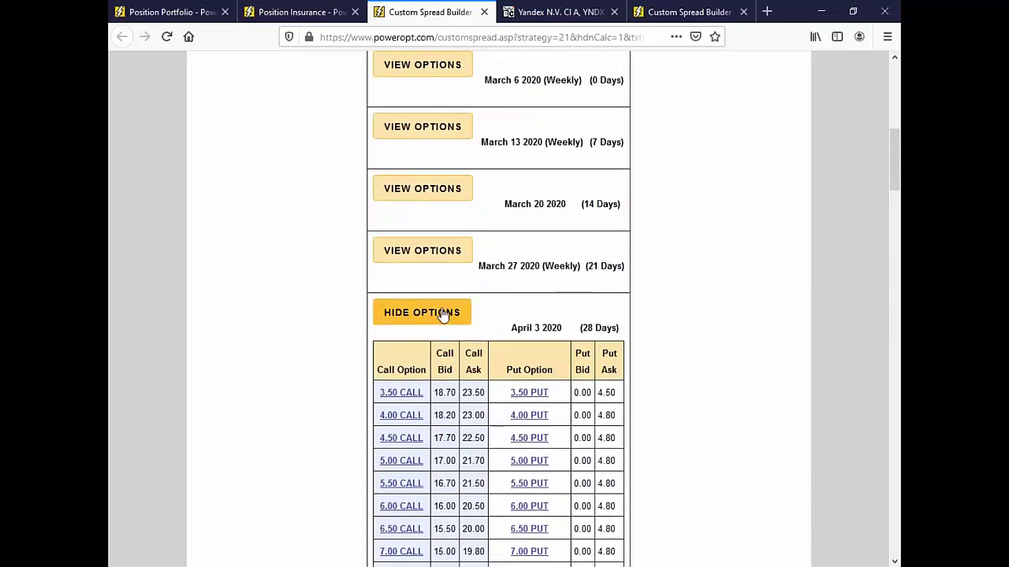
pyautogui.click(443, 313)
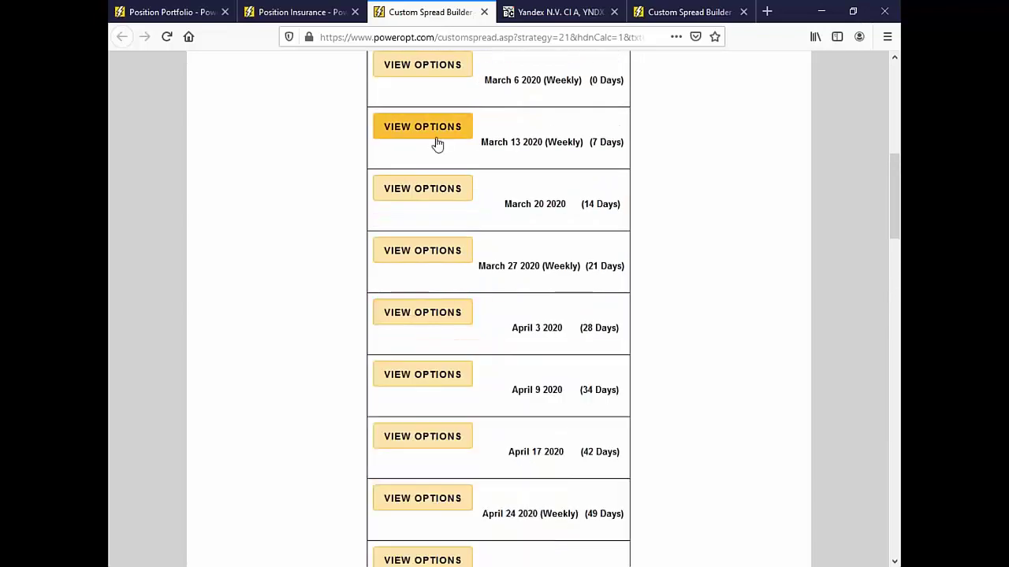
# - Check the highest March 13 2020 VIXY put strikes against the highlighted current stock price, and collapse that option list
pyautogui.click(437, 146)
pyautogui.scroll(-10, 564, 334)
pyautogui.scroll(-5, 563, 335)
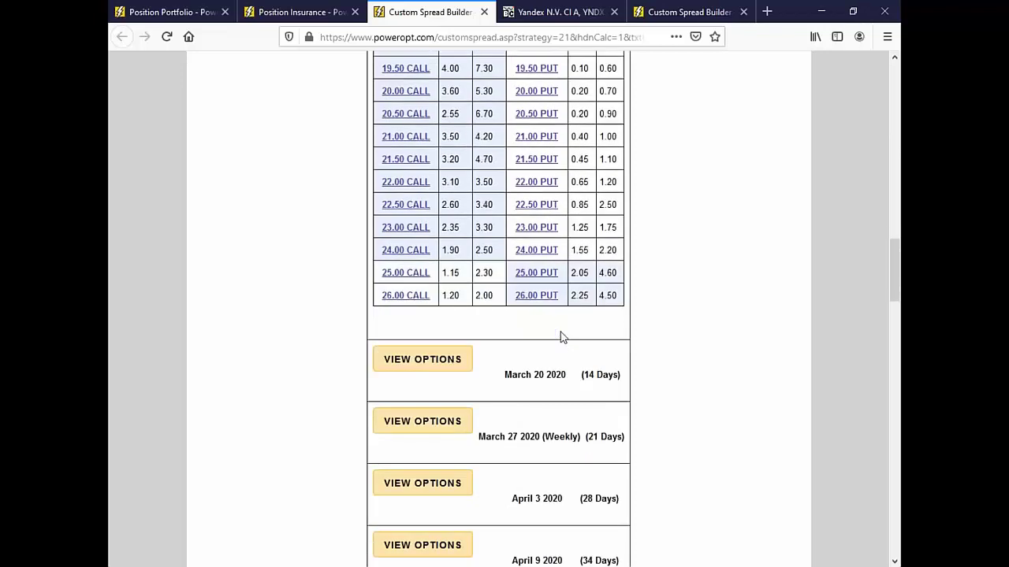
pyautogui.scroll(12, 563, 337)
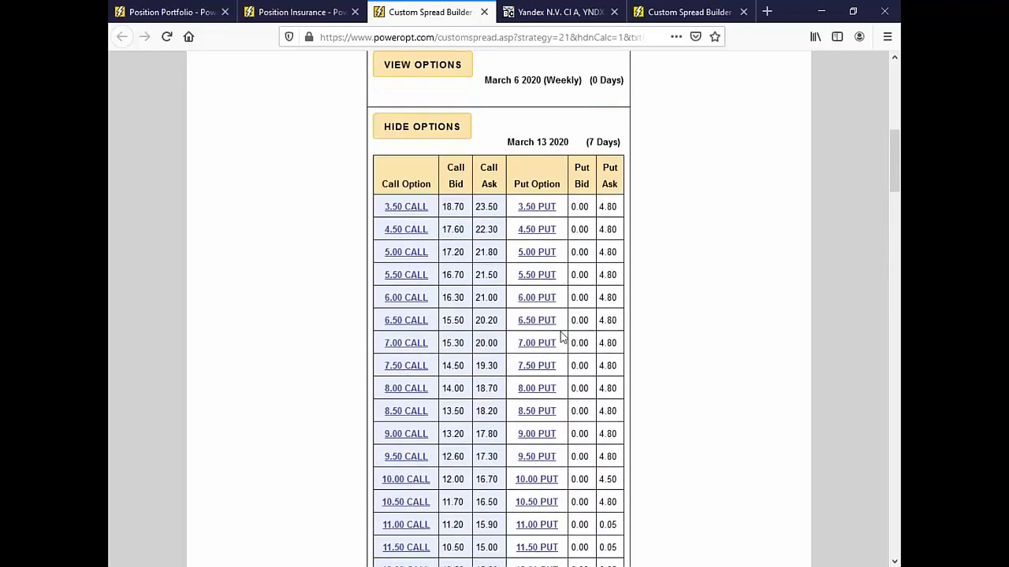
pyautogui.scroll(2, 562, 337)
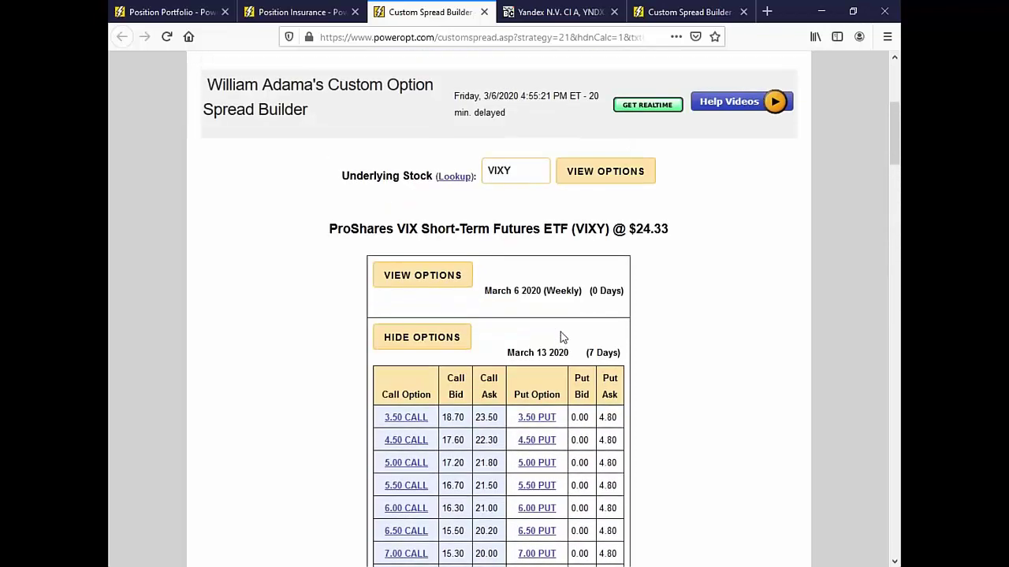
pyautogui.moveTo(632, 223); pyautogui.dragTo(676, 228)
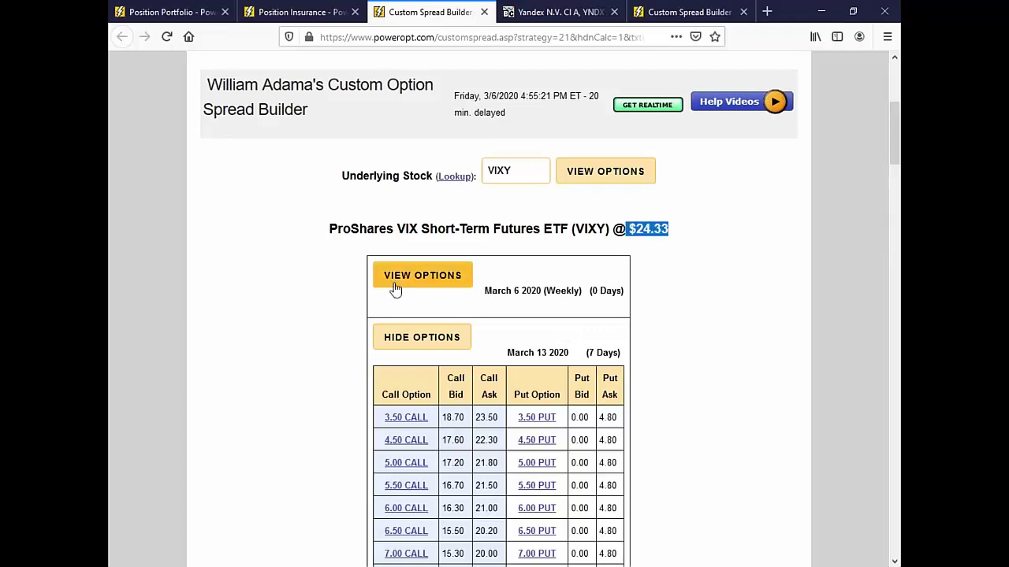
pyautogui.click(430, 343)
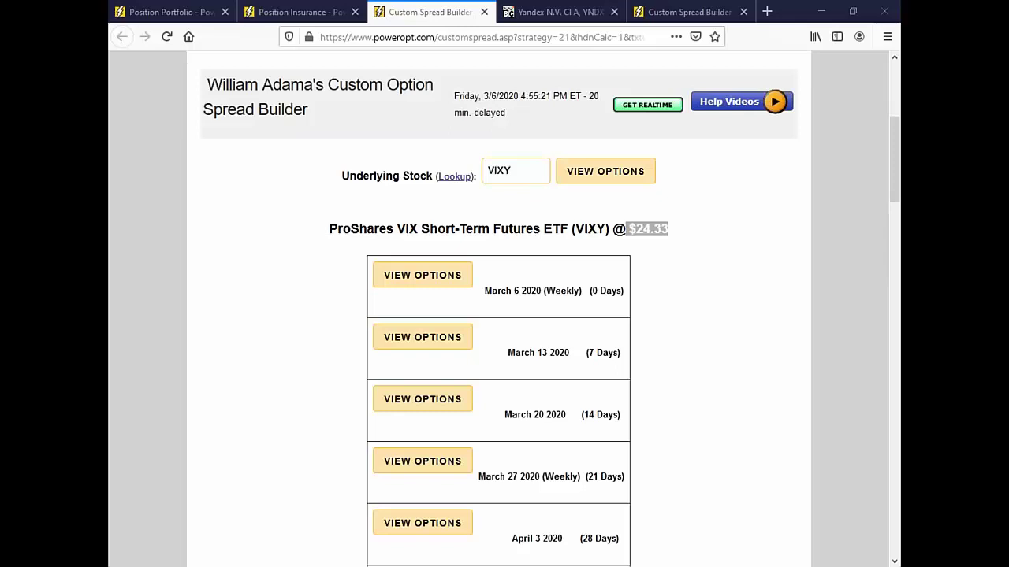
# - On the VIXY profit/loss graph, box the 35 strike corner, sketch a falling stepped line beside it, and extend the expiration line upward
pyautogui.scroll(-15, 630, 463)
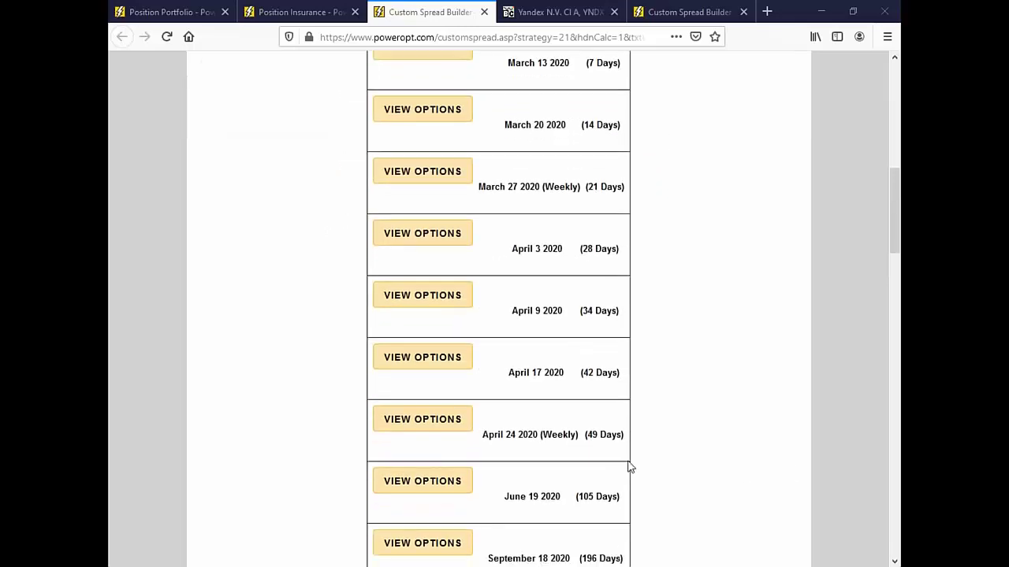
pyautogui.scroll(2, 654, 394)
pyautogui.scroll(-6, 654, 394)
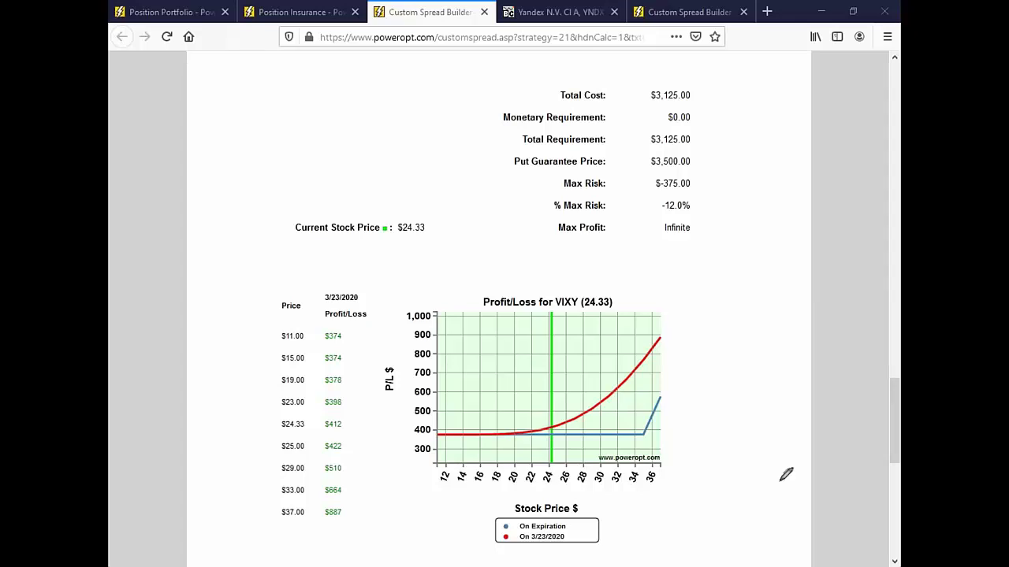
pyautogui.moveTo(667, 419)
pyautogui.mouseDown()
pyautogui.moveTo(653, 412)
pyautogui.moveTo(661, 437)
pyautogui.moveTo(652, 416)
pyautogui.moveTo(703, 446)
pyautogui.mouseUp()
pyautogui.moveTo(727, 372); pyautogui.dragTo(720, 377)
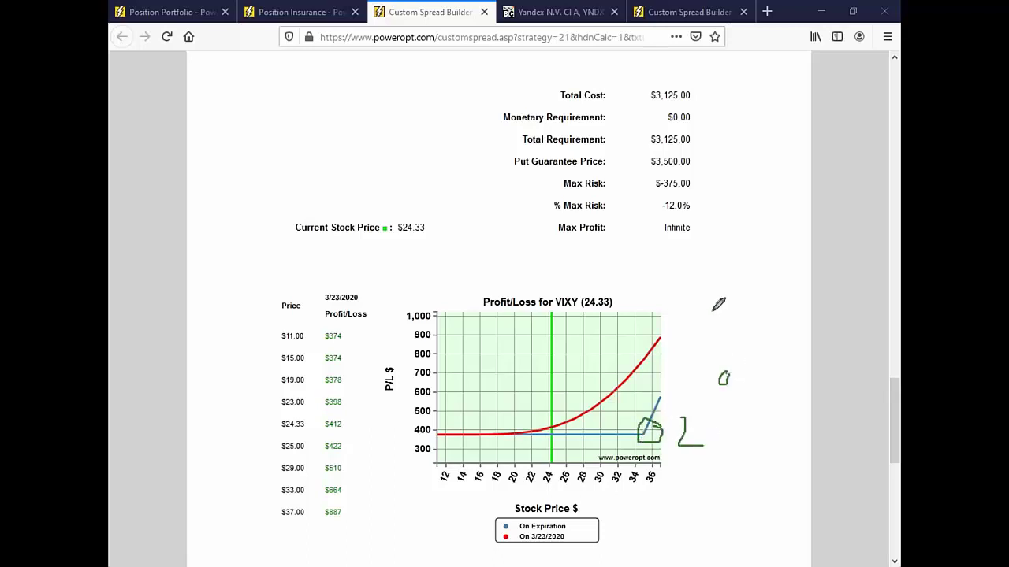
pyautogui.moveTo(705, 299)
pyautogui.mouseDown()
pyautogui.moveTo(740, 298)
pyautogui.moveTo(762, 353)
pyautogui.moveTo(823, 352)
pyautogui.mouseUp()
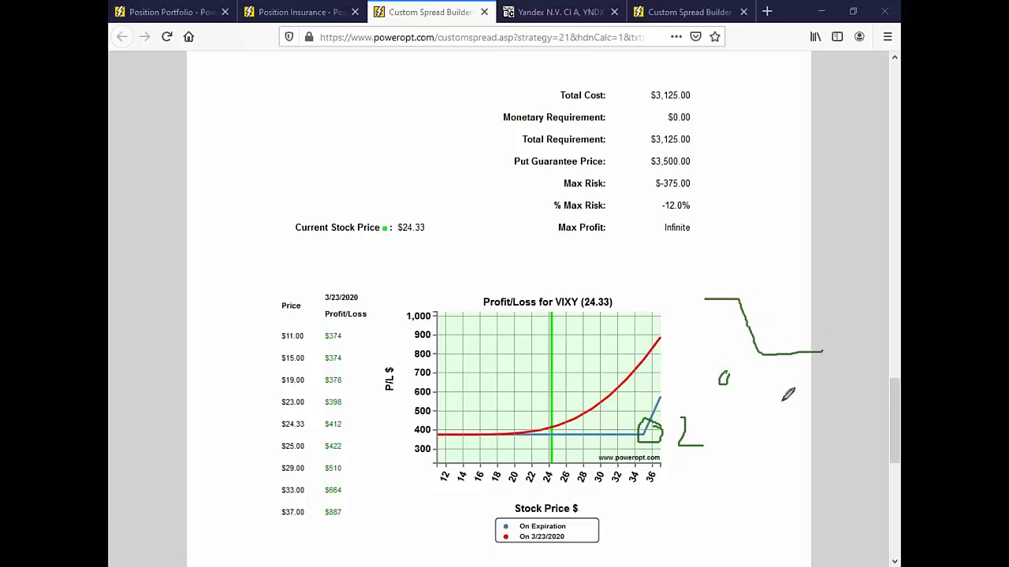
pyautogui.moveTo(662, 399); pyautogui.dragTo(760, 234)
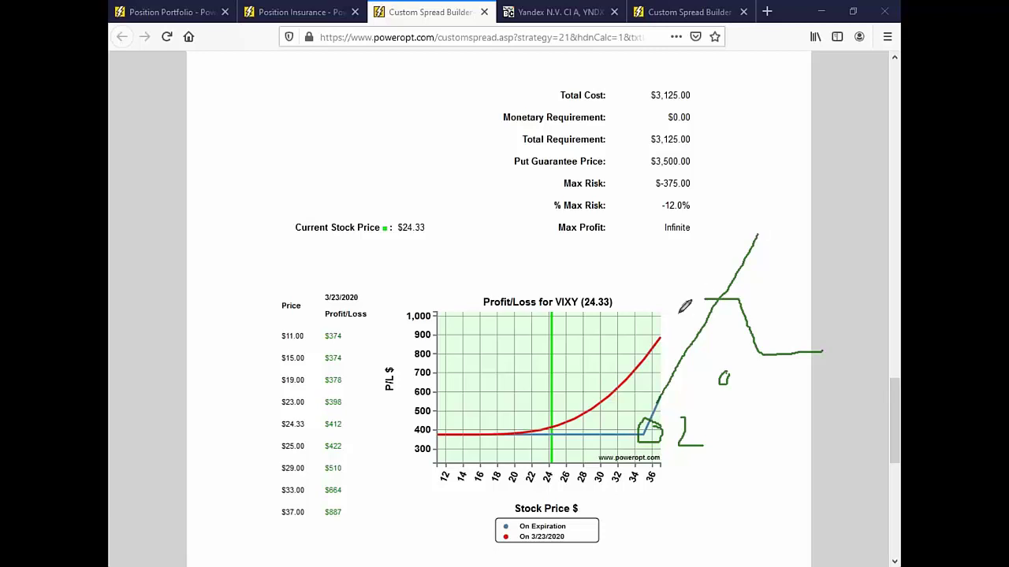
# - Add an upward arrow and arrows leading from both sides of the circled stepped line, and underline the price range beneath the flat expiration line
pyautogui.moveTo(671, 308)
pyautogui.mouseDown()
pyautogui.moveTo(721, 249)
pyautogui.moveTo(707, 235)
pyautogui.mouseUp()
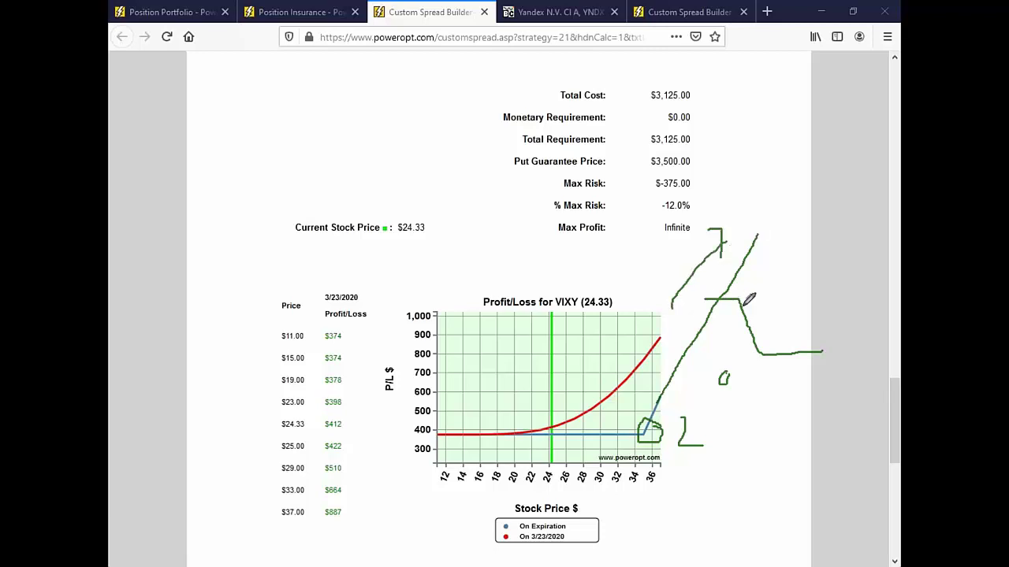
pyautogui.moveTo(742, 301)
pyautogui.mouseDown()
pyautogui.moveTo(632, 333)
pyautogui.moveTo(635, 345)
pyautogui.mouseUp()
pyautogui.moveTo(631, 387)
pyautogui.mouseDown()
pyautogui.moveTo(811, 292)
pyautogui.moveTo(814, 320)
pyautogui.moveTo(733, 297)
pyautogui.moveTo(788, 354)
pyautogui.moveTo(780, 304)
pyautogui.mouseUp()
pyautogui.moveTo(571, 435)
pyautogui.mouseDown()
pyautogui.moveTo(568, 455)
pyautogui.moveTo(497, 455)
pyautogui.moveTo(687, 458)
pyautogui.mouseUp()
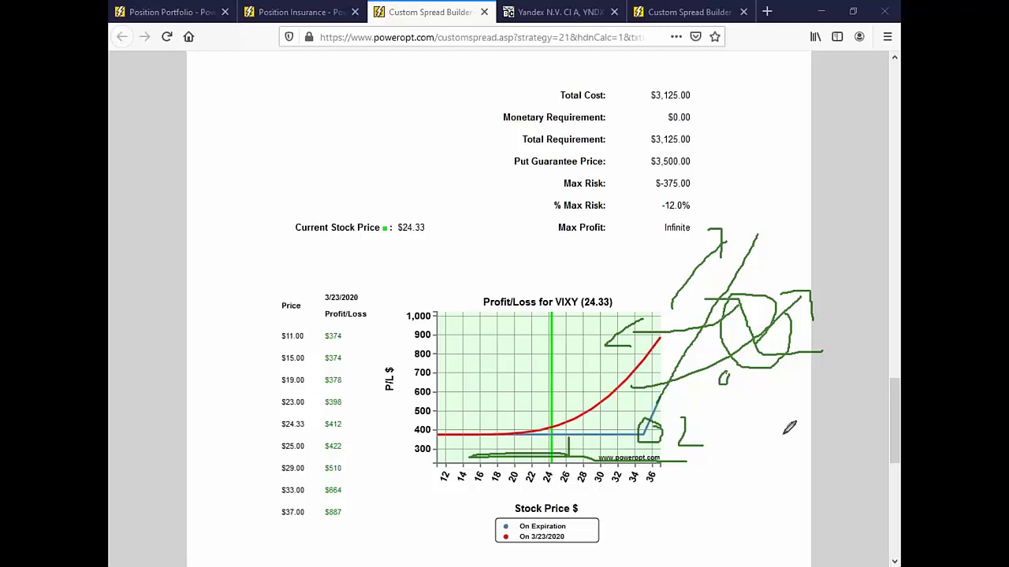
# - On the VIXY graph, loop the area by its title, mark a down arrow at the 35 strike, and add rising and falling price arrows
pyautogui.moveTo(642, 282)
pyautogui.mouseDown()
pyautogui.moveTo(630, 280)
pyautogui.moveTo(607, 329)
pyautogui.moveTo(619, 280)
pyautogui.mouseUp()
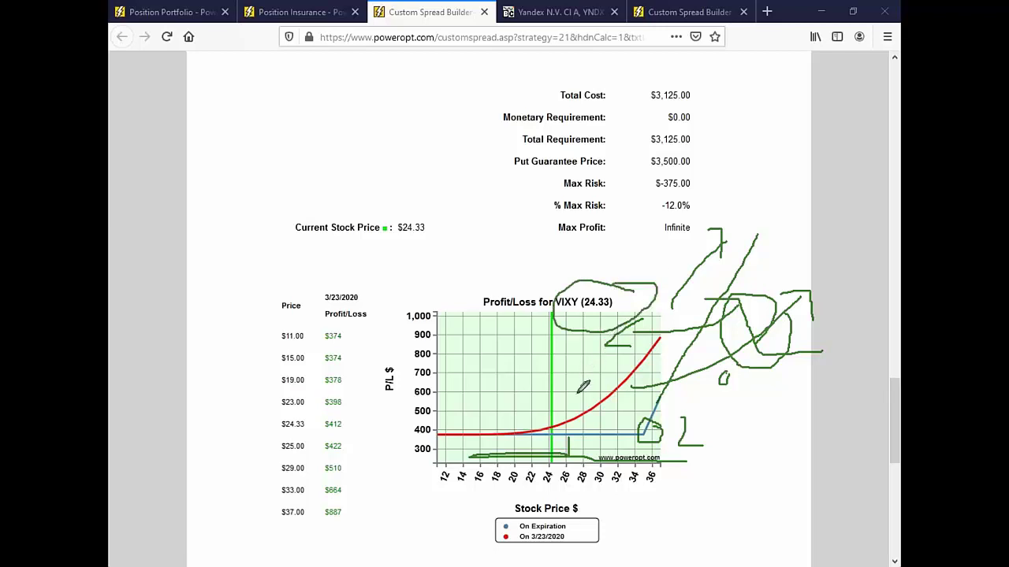
pyautogui.moveTo(646, 441)
pyautogui.mouseDown()
pyautogui.moveTo(647, 483)
pyautogui.moveTo(660, 484)
pyautogui.mouseUp()
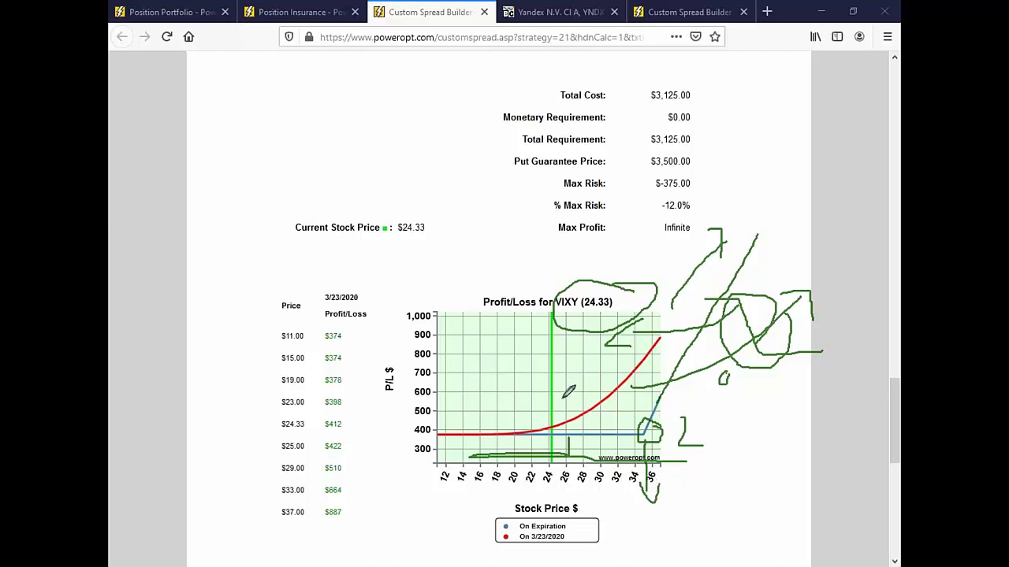
pyautogui.moveTo(555, 412)
pyautogui.mouseDown()
pyautogui.moveTo(614, 376)
pyautogui.moveTo(603, 390)
pyautogui.mouseUp()
pyautogui.moveTo(579, 354)
pyautogui.mouseDown()
pyautogui.moveTo(480, 374)
pyautogui.moveTo(507, 388)
pyautogui.mouseUp()
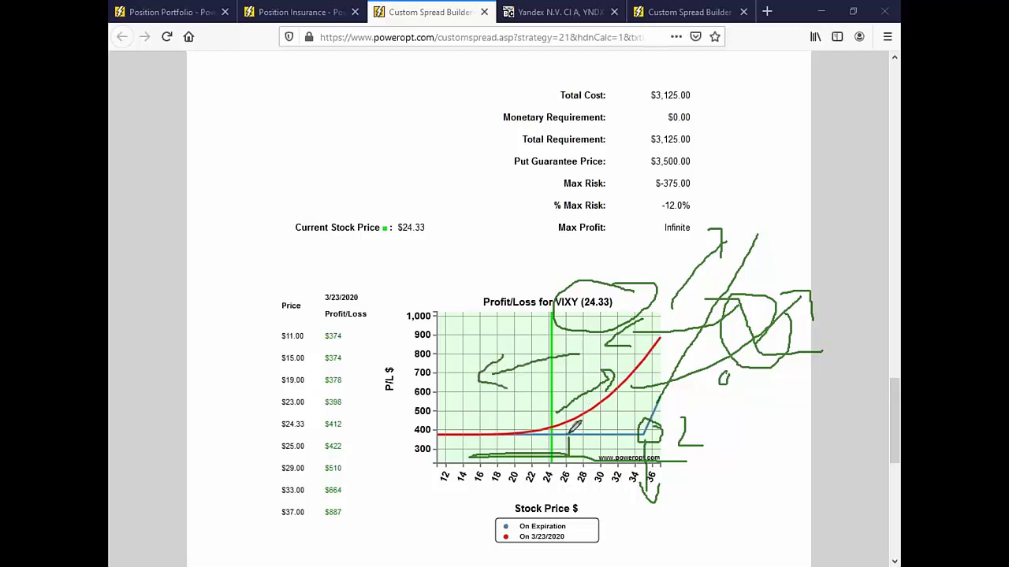
pyautogui.moveTo(574, 427)
pyautogui.mouseDown()
pyautogui.moveTo(595, 422)
pyautogui.moveTo(659, 355)
pyautogui.moveTo(673, 356)
pyautogui.moveTo(668, 370)
pyautogui.mouseUp()
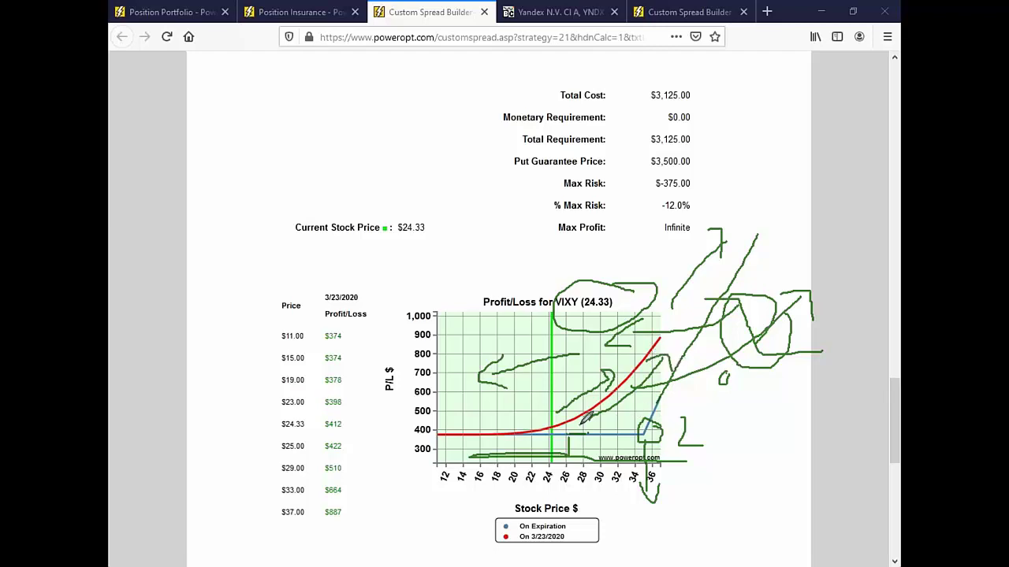
# - Circle the flat expiration segment just below the 35 strike, add further rising and falling price arrows, and clear all annotations
pyautogui.moveTo(581, 424)
pyautogui.mouseDown()
pyautogui.moveTo(643, 424)
pyautogui.moveTo(605, 410)
pyautogui.moveTo(582, 434)
pyautogui.moveTo(643, 442)
pyautogui.moveTo(665, 412)
pyautogui.mouseUp()
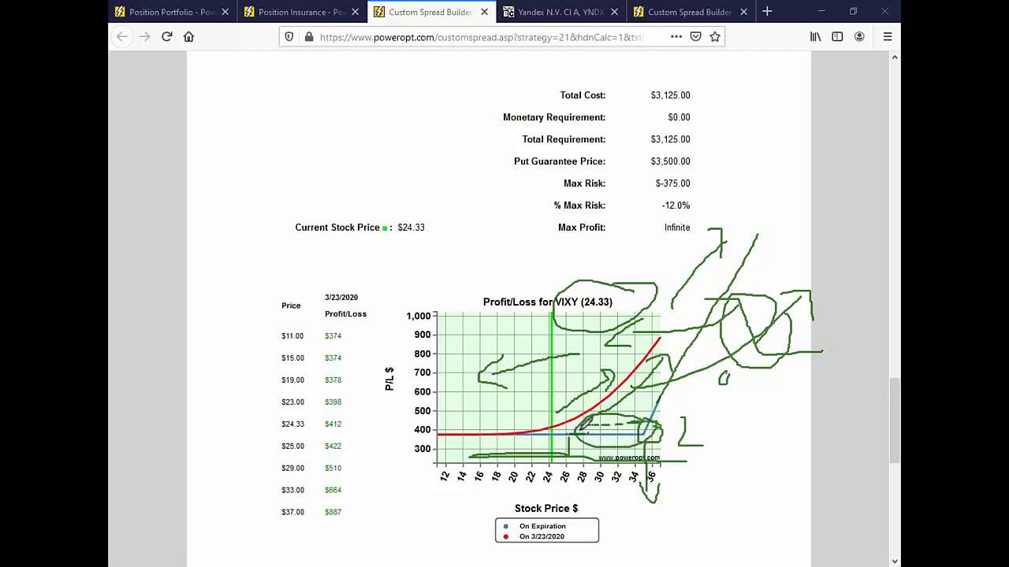
pyautogui.moveTo(647, 348)
pyautogui.mouseDown()
pyautogui.moveTo(583, 402)
pyautogui.moveTo(654, 348)
pyautogui.moveTo(624, 388)
pyautogui.mouseUp()
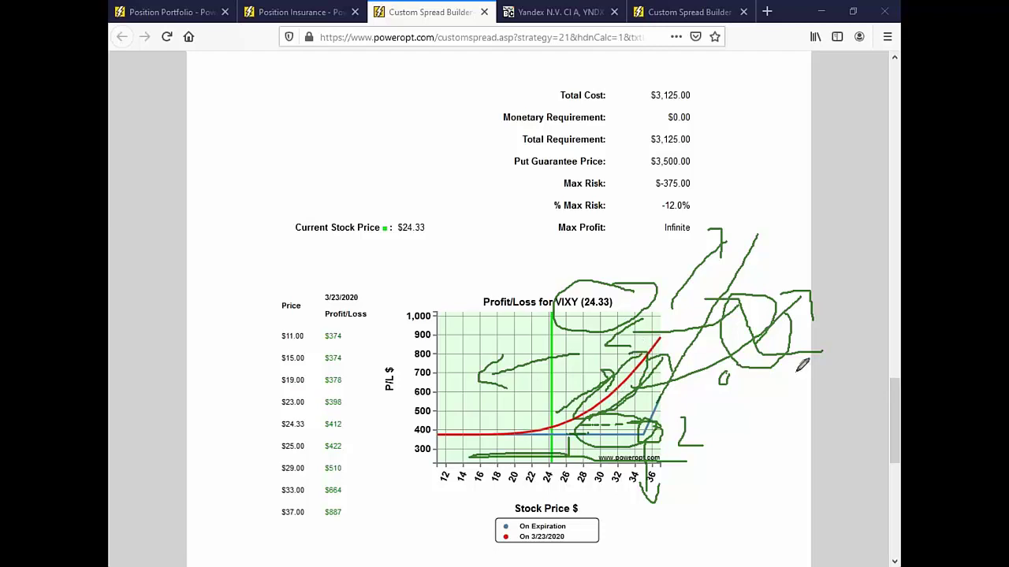
pyautogui.moveTo(552, 345)
pyautogui.mouseDown()
pyautogui.moveTo(471, 414)
pyautogui.moveTo(466, 446)
pyautogui.mouseUp()
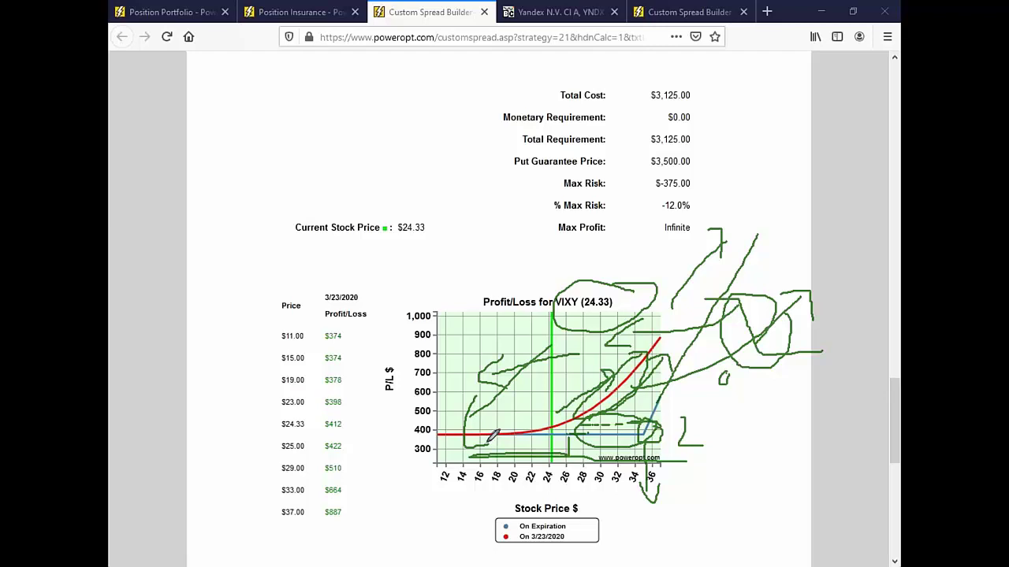
pyautogui.moveTo(667, 420)
pyautogui.mouseDown()
pyautogui.moveTo(731, 345)
pyautogui.moveTo(720, 338)
pyautogui.moveTo(739, 383)
pyautogui.mouseUp()
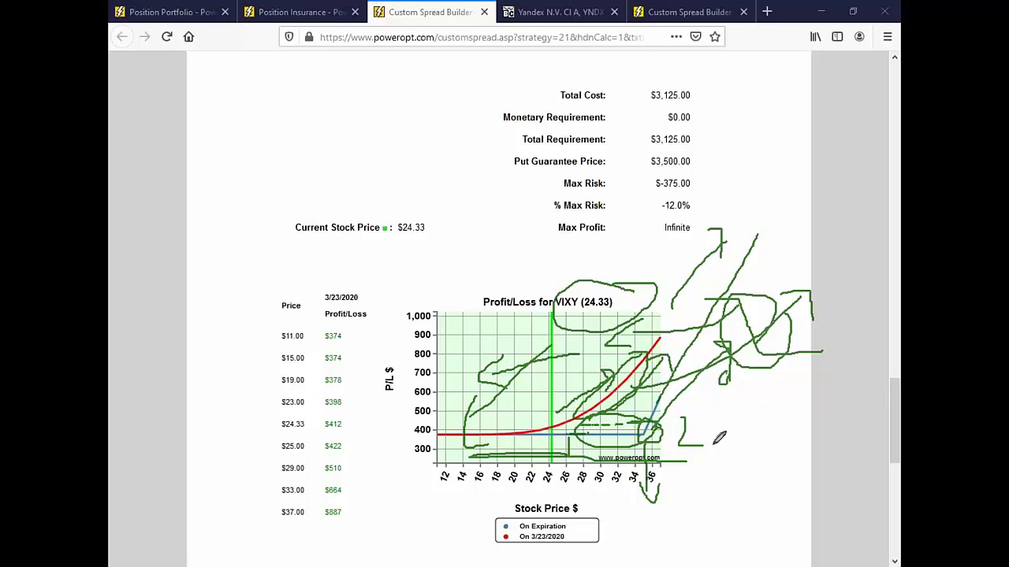
pyautogui.press('Escape')
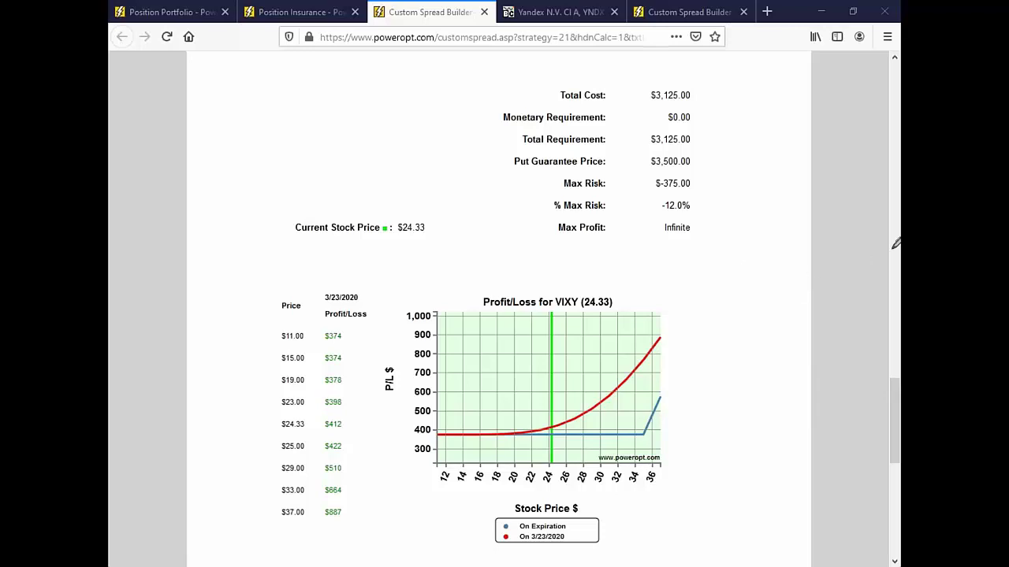
# - Remove the April 3 2020 35.00 put leg from the spread and submit the position with only the 100 VIXY shares
pyautogui.scroll(10, 792, 324)
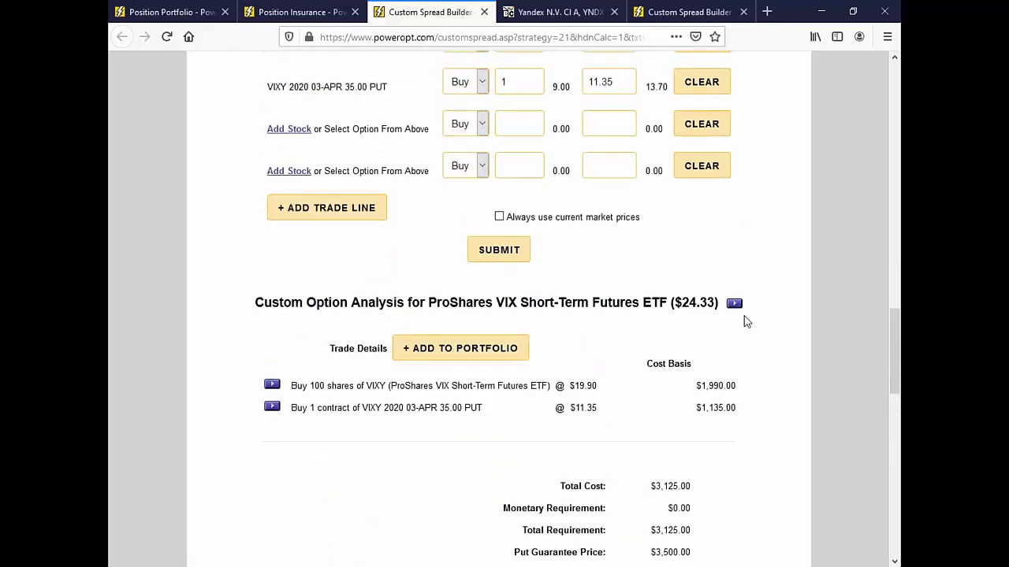
pyautogui.click(701, 253)
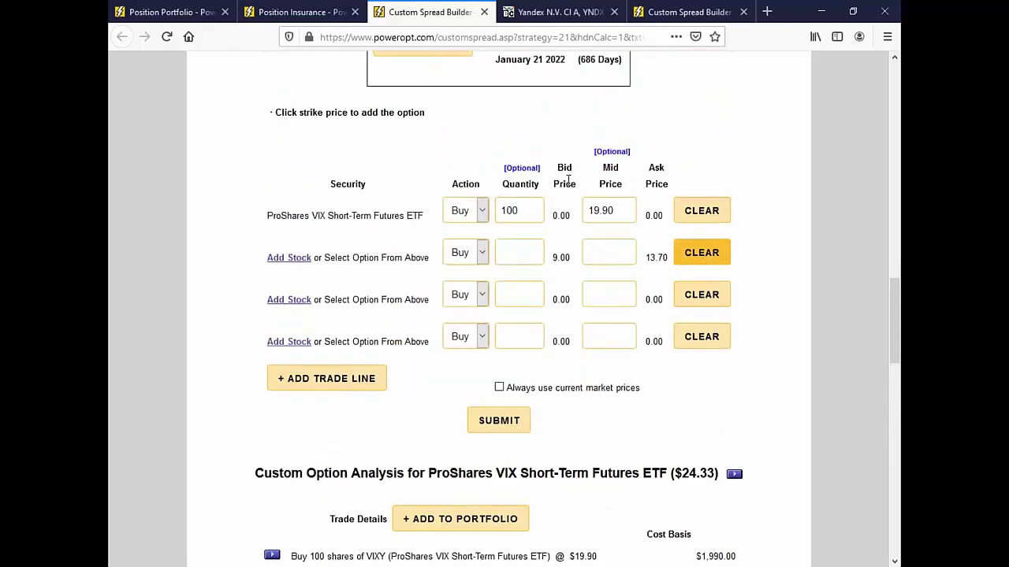
pyautogui.click(493, 422)
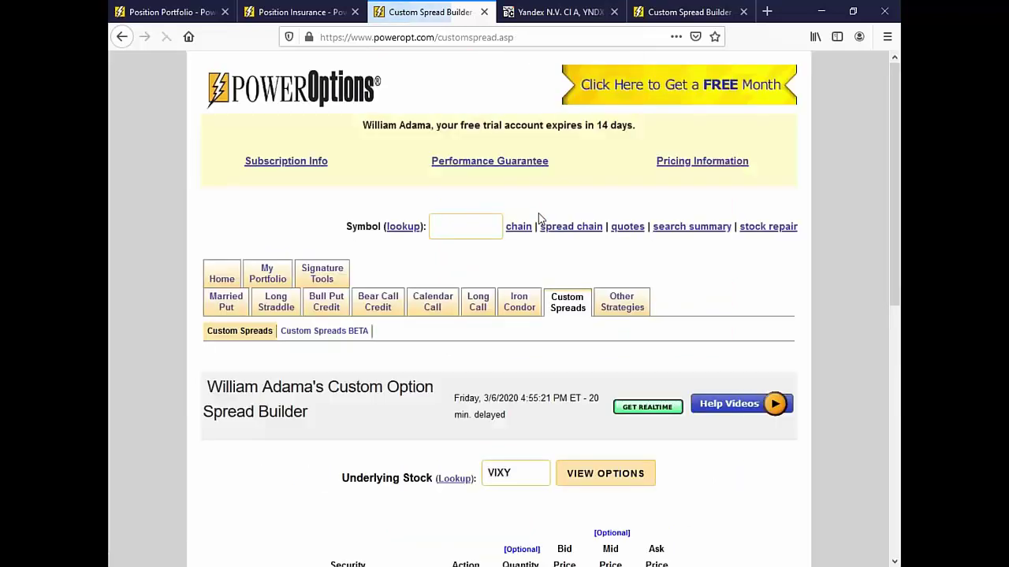
pyautogui.scroll(-4, 538, 219)
pyautogui.scroll(-3, 538, 315)
pyautogui.scroll(3, 531, 210)
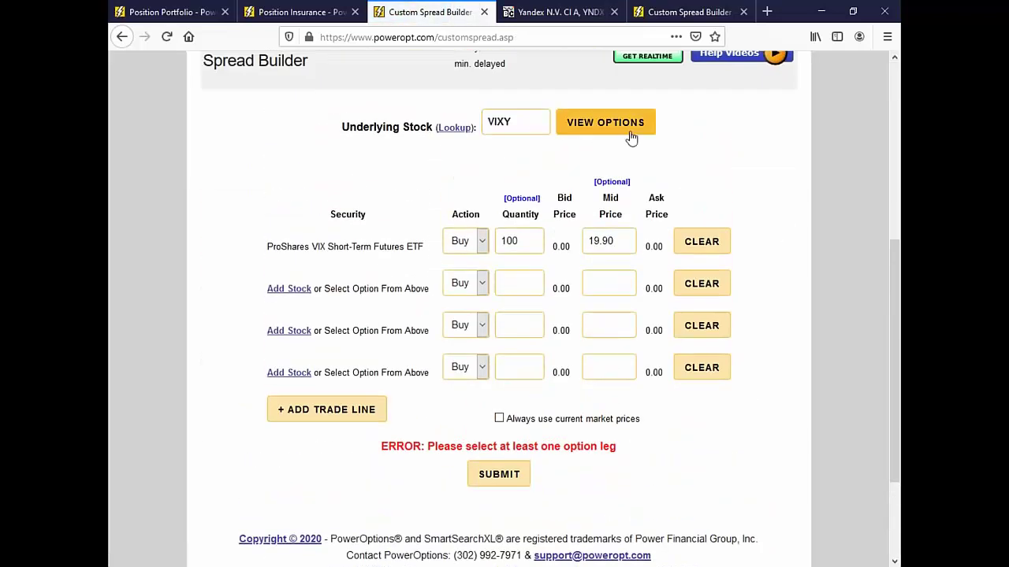
# - Show the April 3 2020 VIXY options and add the 26.00 put as the spread's second leg
pyautogui.click(622, 128)
pyautogui.scroll(-3, 418, 275)
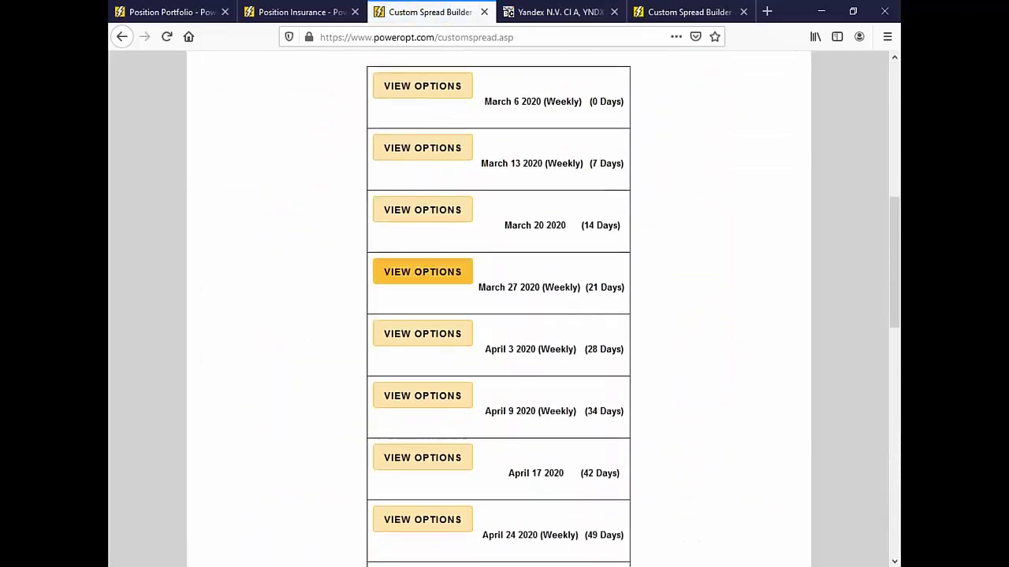
pyautogui.click(428, 339)
pyautogui.scroll(-10, 574, 354)
pyautogui.scroll(-9, 561, 334)
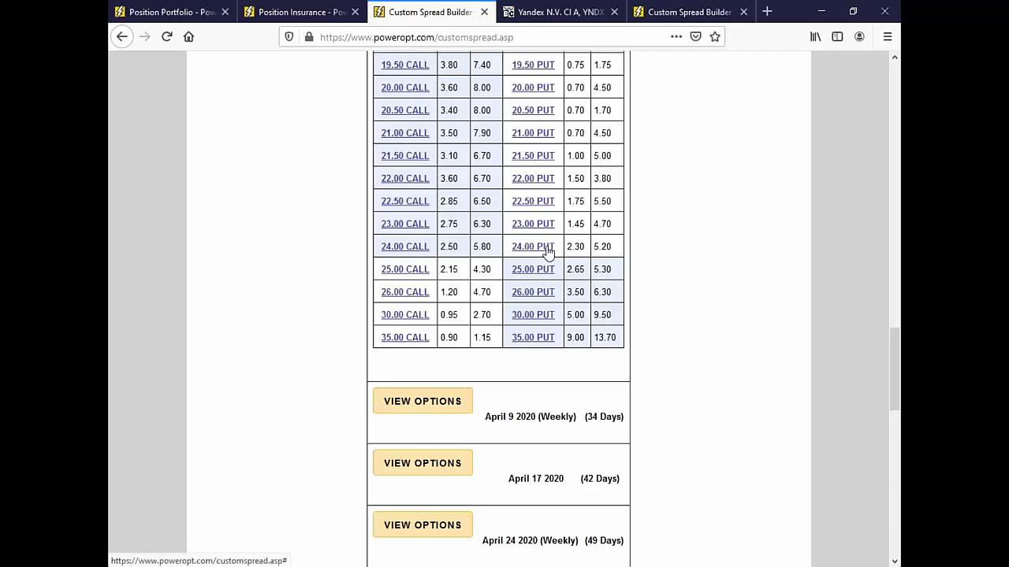
pyautogui.click(538, 292)
pyautogui.scroll(-7, 684, 338)
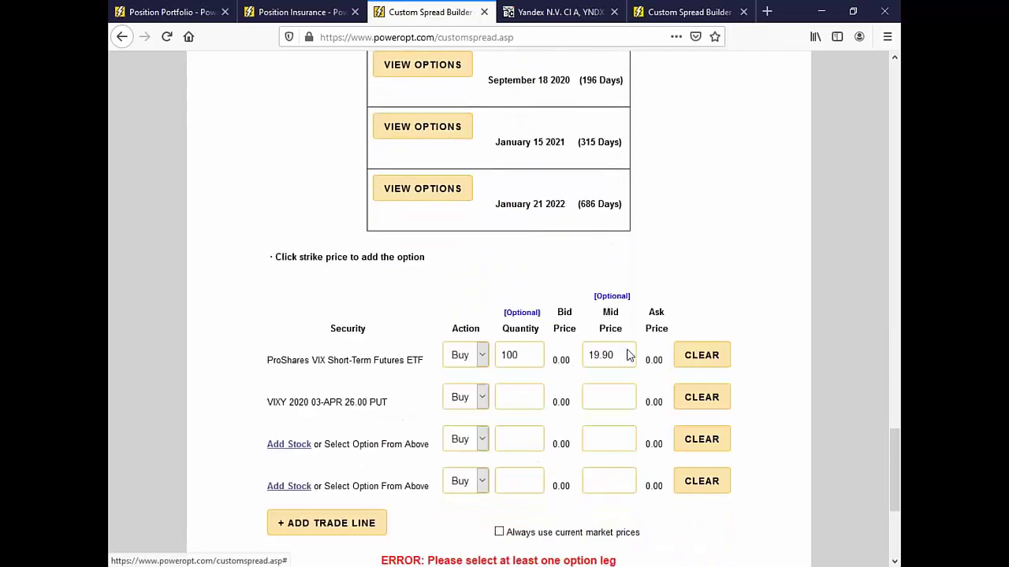
# - Set the 26.00 put leg to Buy with a quantity of 1 and submit the spread for analysis
pyautogui.scroll(-4, 628, 355)
pyautogui.click(480, 209)
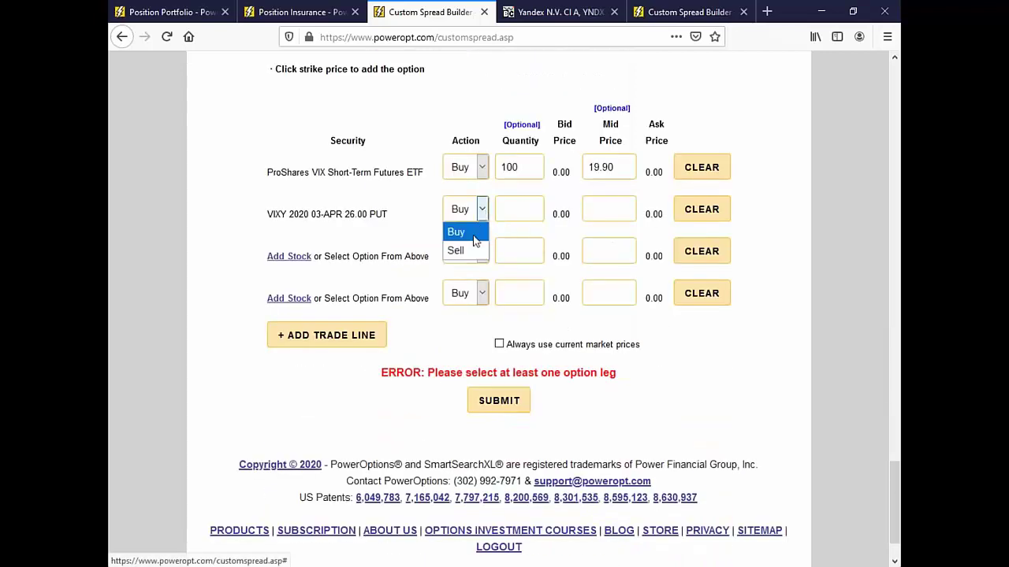
pyautogui.click(475, 232)
pyautogui.click(510, 209)
pyautogui.write('1')
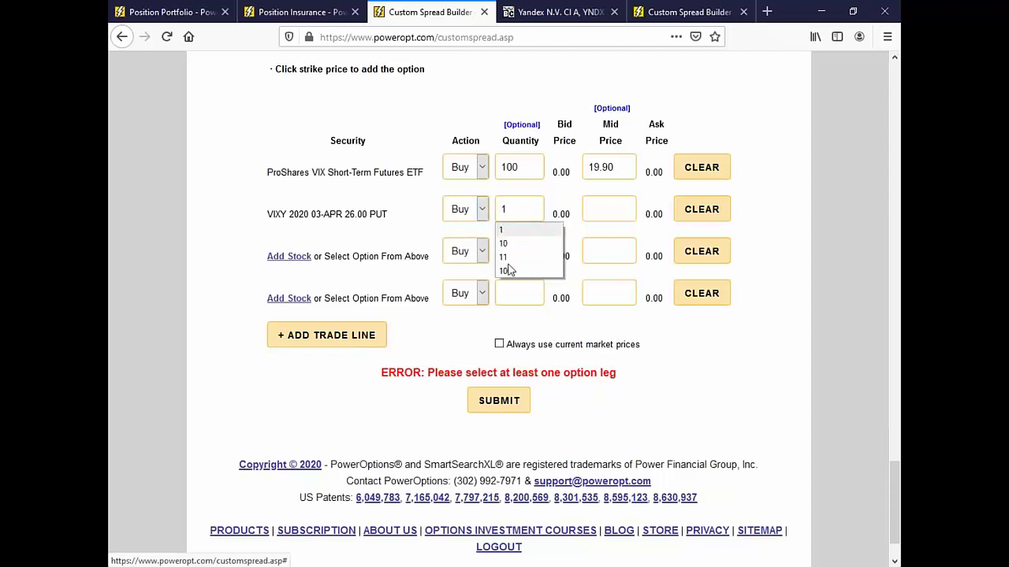
pyautogui.click(498, 401)
# - Review the 26.00 put's analysis, highlighting the maximum risk percentage and checking the profit/loss graph near the current stock price
pyautogui.scroll(-2, 504, 315)
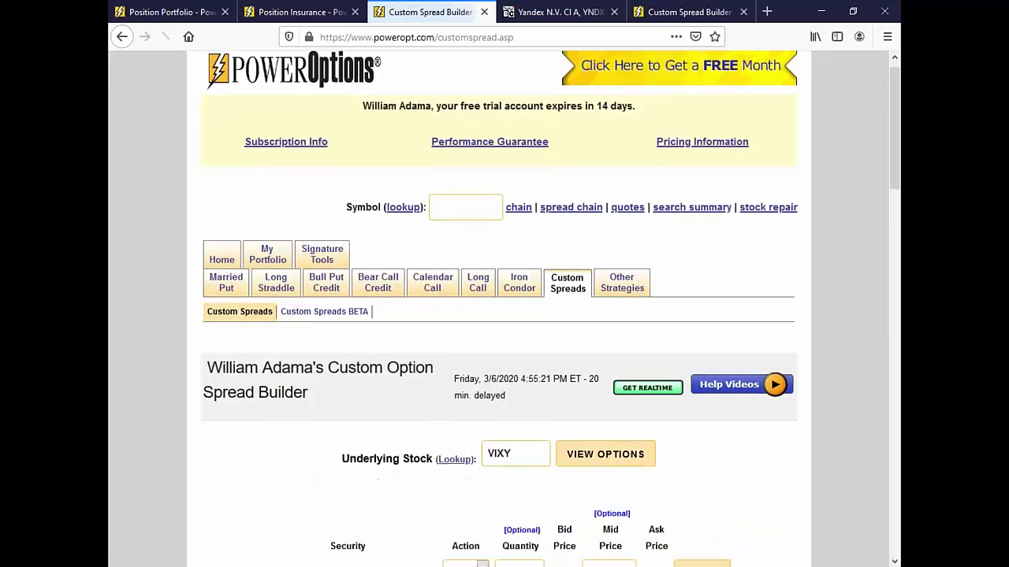
pyautogui.scroll(-6, 504, 315)
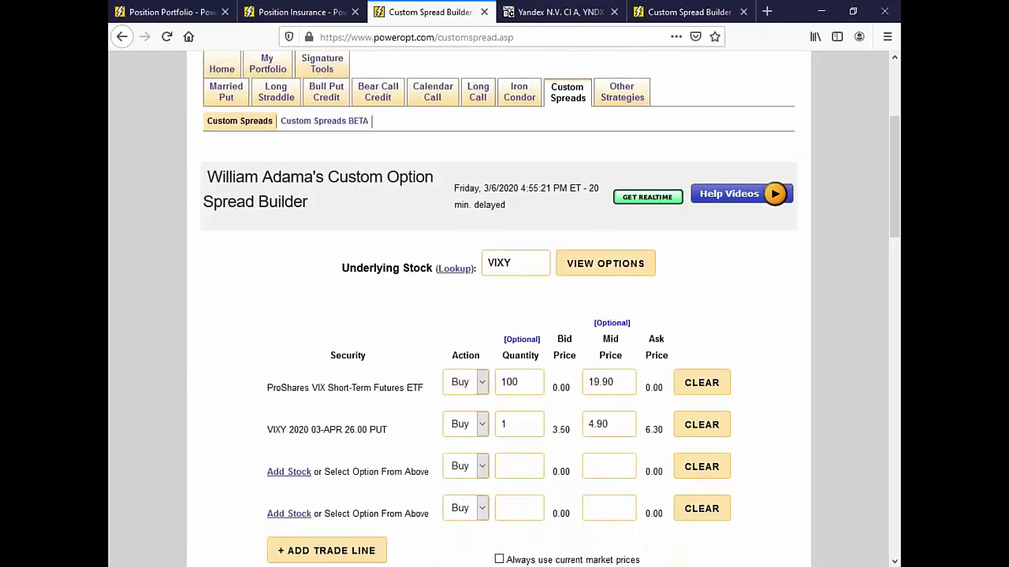
pyautogui.scroll(-5, 564, 420)
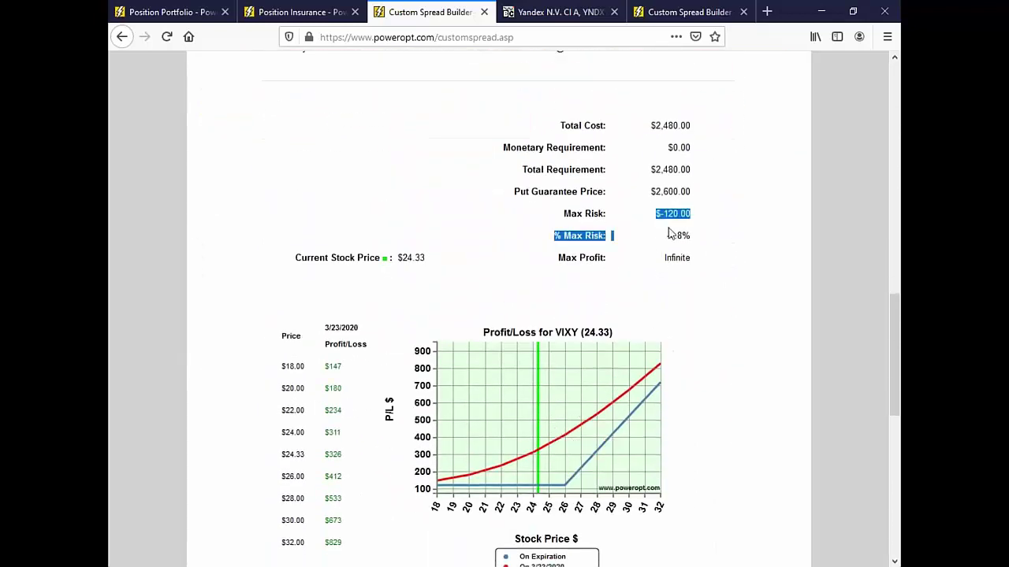
pyautogui.moveTo(672, 234); pyautogui.dragTo(700, 237)
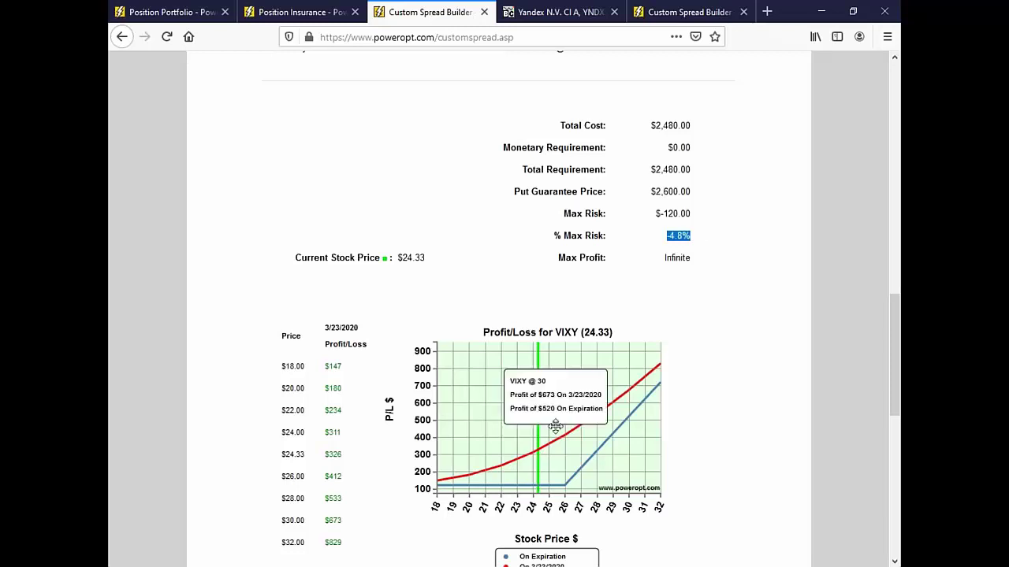
pyautogui.moveTo(525, 477)
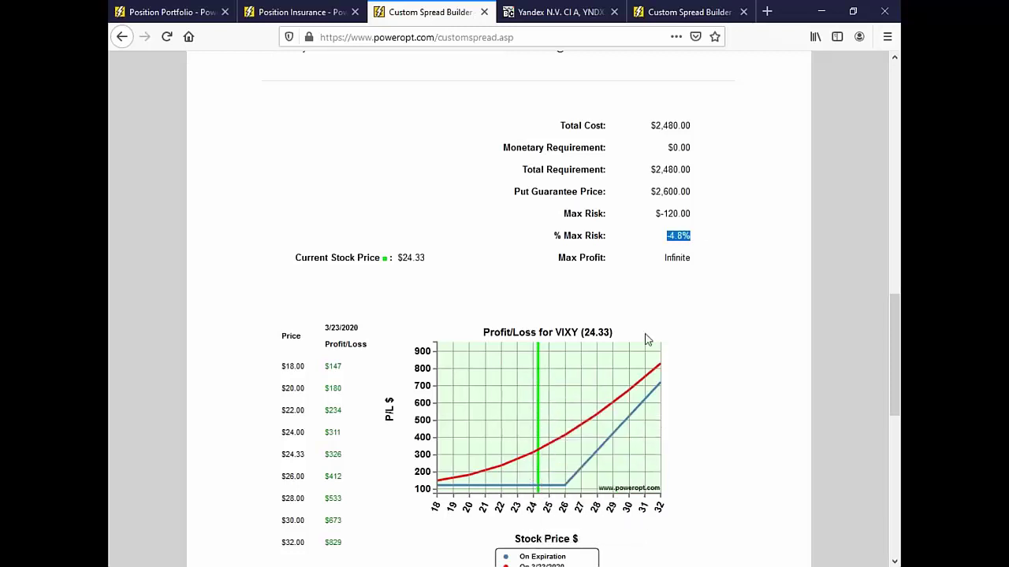
pyautogui.click(669, 232)
pyautogui.moveTo(668, 235); pyautogui.dragTo(700, 239)
# - Set the 26.00 put's quantity to 2 and change the empty third leg's action to Sell
pyautogui.scroll(8, 720, 326)
pyautogui.click(526, 282)
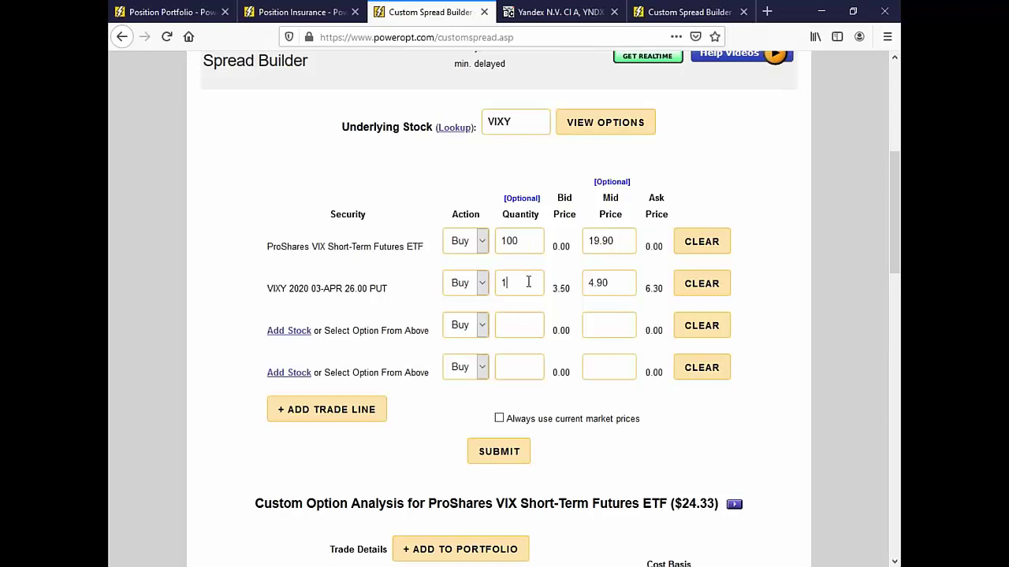
pyautogui.write('2')
pyautogui.click(517, 328)
pyautogui.click(471, 329)
pyautogui.click(473, 366)
# - Show the April 3 2020 VIXY options again and add the 30.00 put as the Sell leg
pyautogui.click(618, 125)
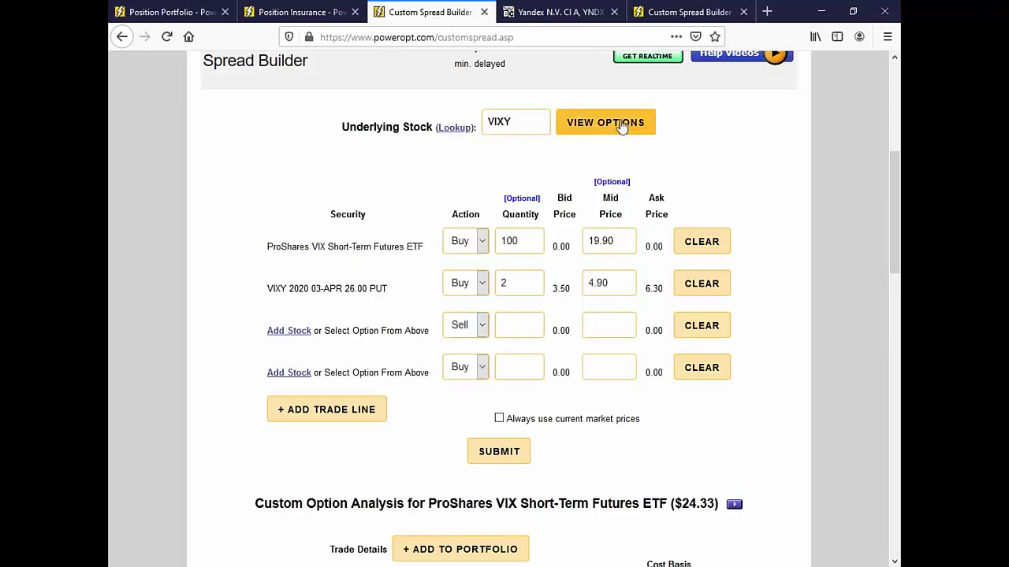
pyautogui.scroll(-3, 431, 326)
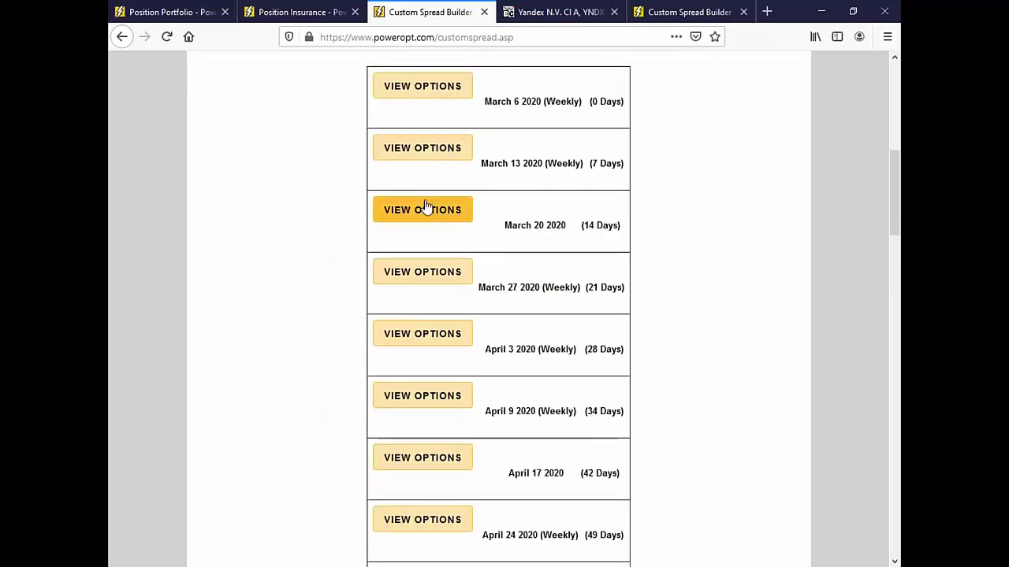
pyautogui.scroll(-3, 421, 355)
pyautogui.scroll(-3, 416, 301)
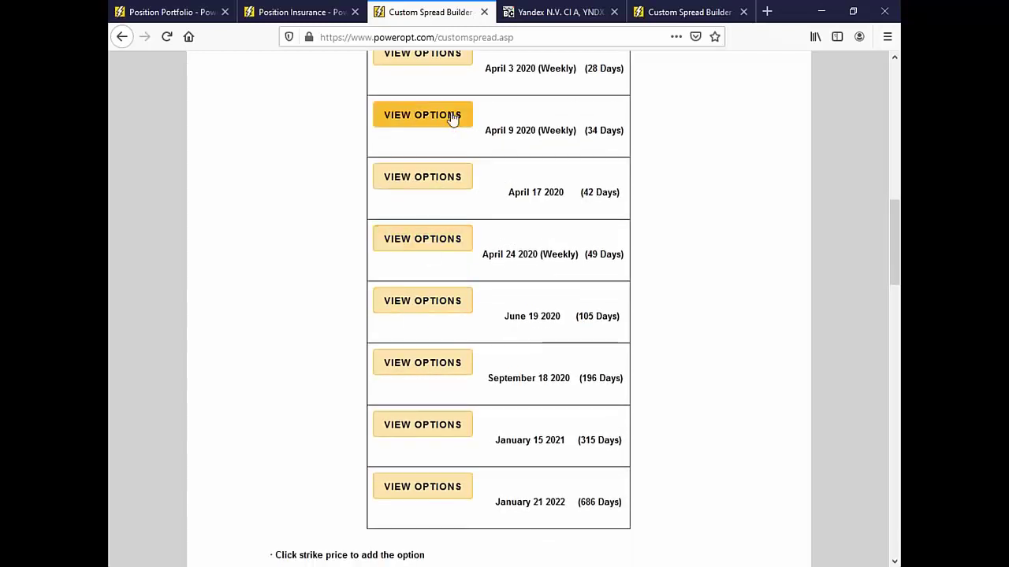
pyautogui.scroll(2, 444, 126)
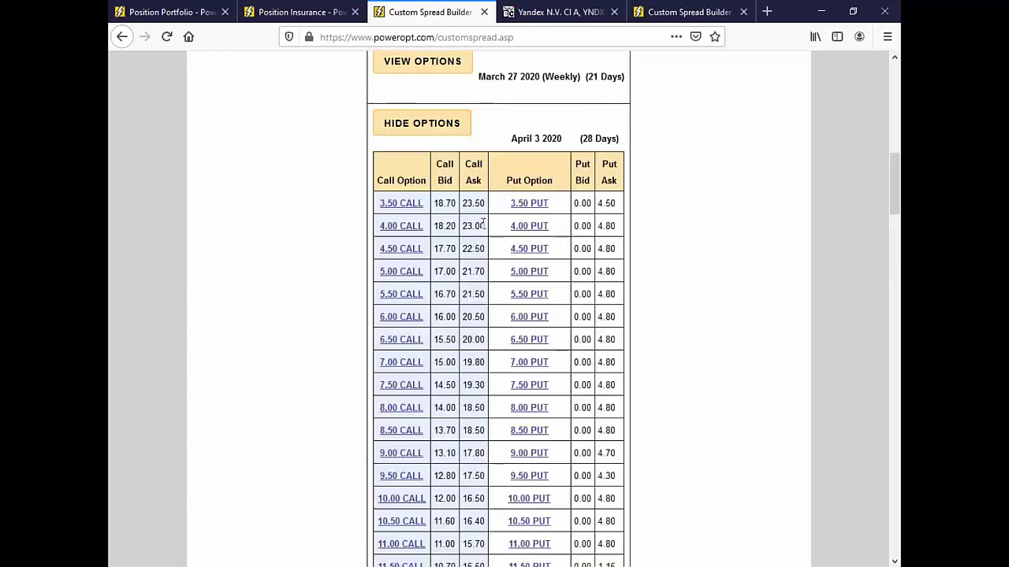
pyautogui.scroll(-10, 489, 304)
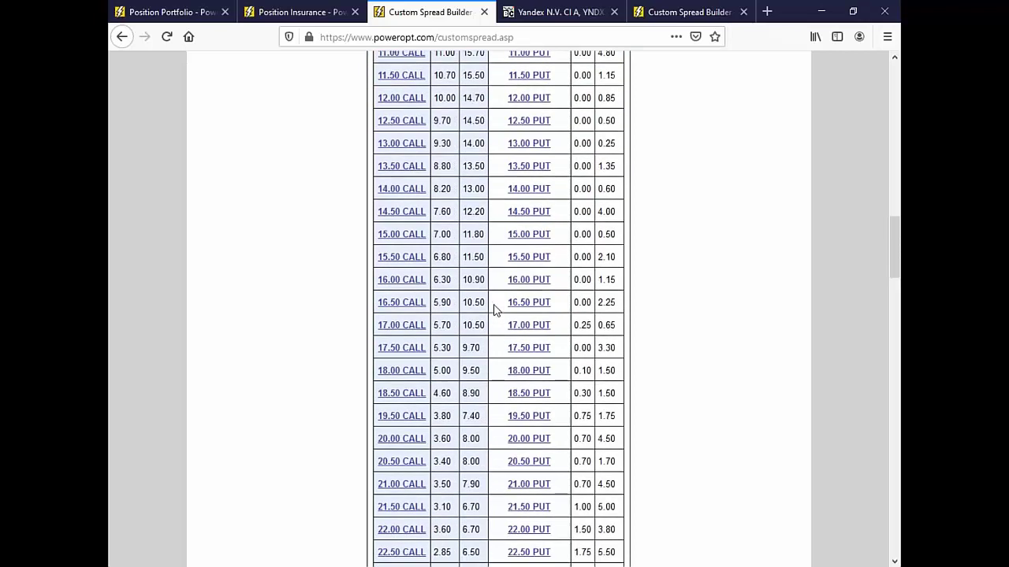
pyautogui.scroll(-6, 495, 309)
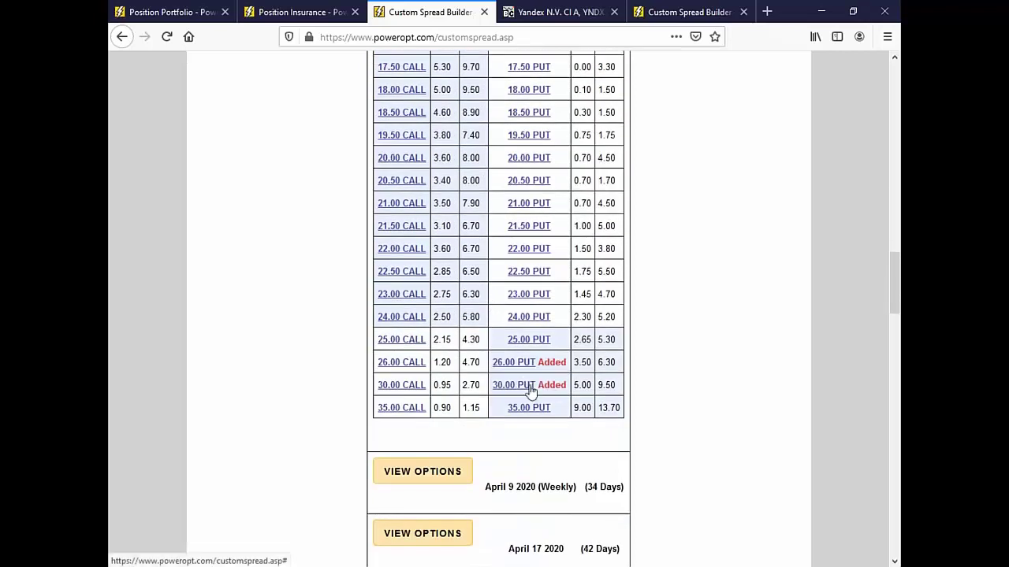
pyautogui.scroll(-10, 662, 390)
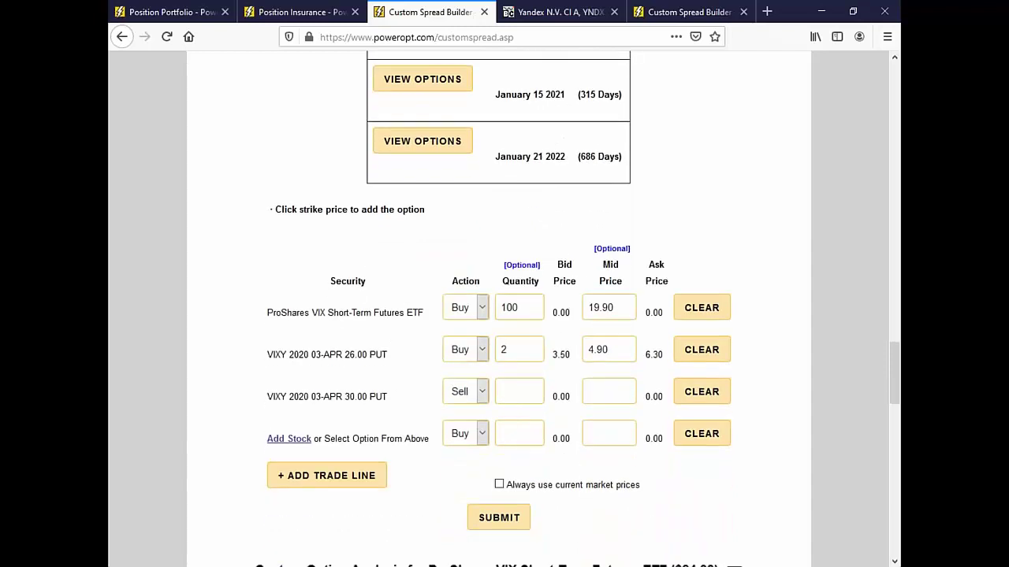
# - Set the sold 30.00 put's quantity to 1 and submit the three-leg spread for analysis
pyautogui.click(520, 394)
pyautogui.write('1')
pyautogui.click(505, 518)
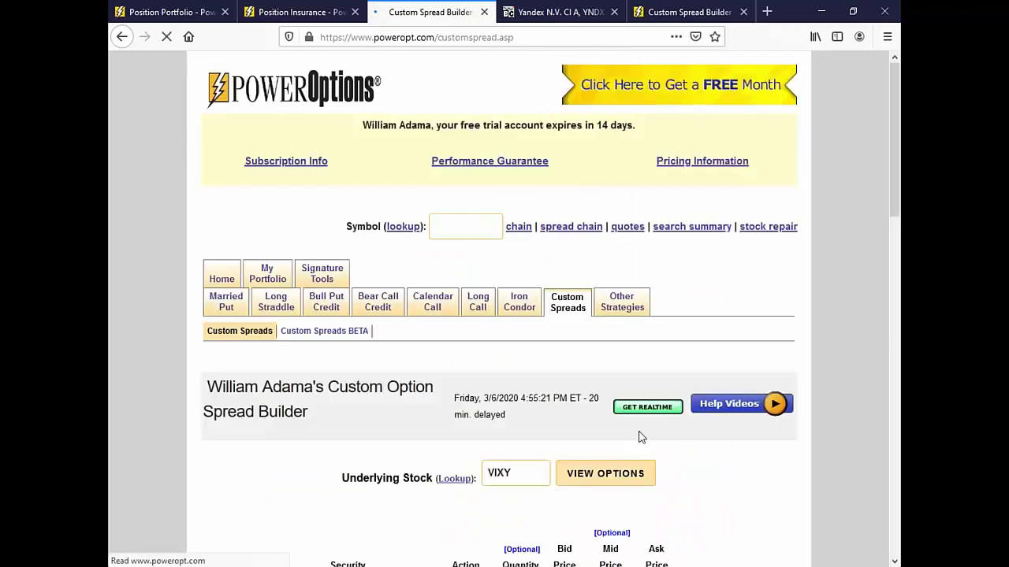
# - Highlight the mid prices of the 30.00 and 26.00 puts, and review the combined position's cost and risk figures
pyautogui.moveTo(619, 396); pyautogui.dragTo(580, 395)
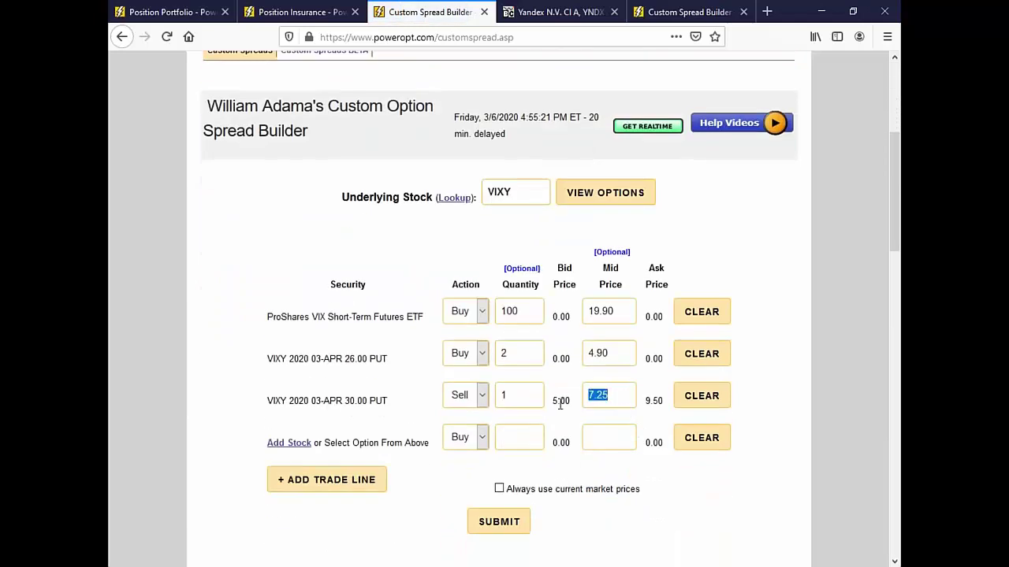
pyautogui.scroll(-3, 770, 378)
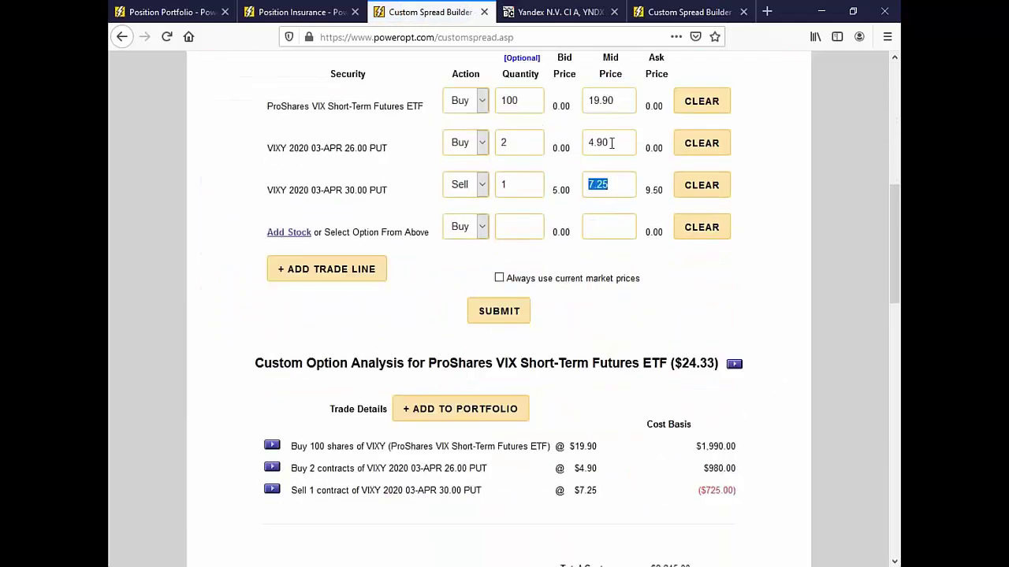
pyautogui.moveTo(611, 142); pyautogui.dragTo(577, 143)
pyautogui.scroll(-5, 657, 342)
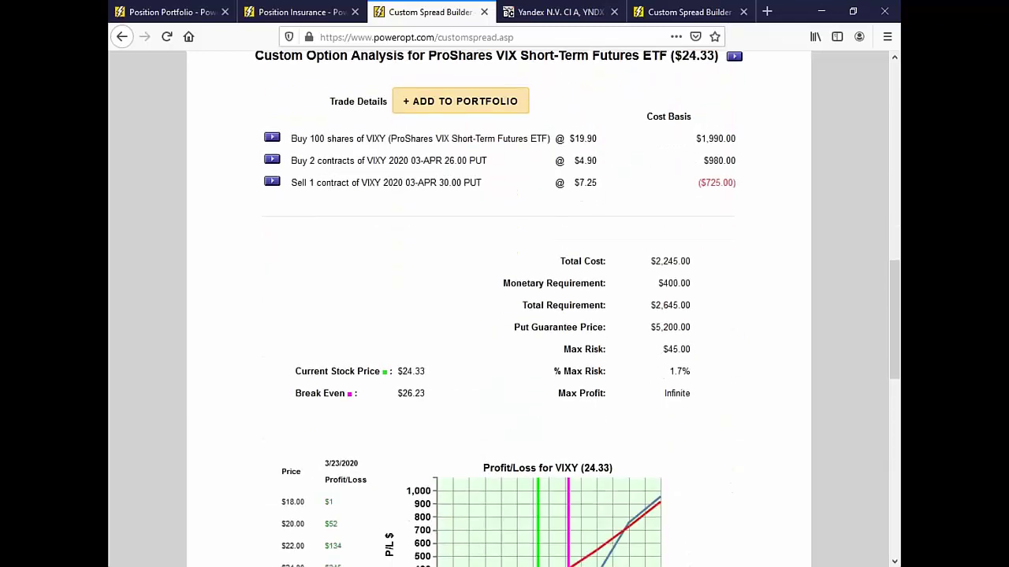
# - Examine the ratio spread's legs, monetary requirement and % max risk, and its charted profit and loss between $26 and $30
pyautogui.scroll(-3, 641, 300)
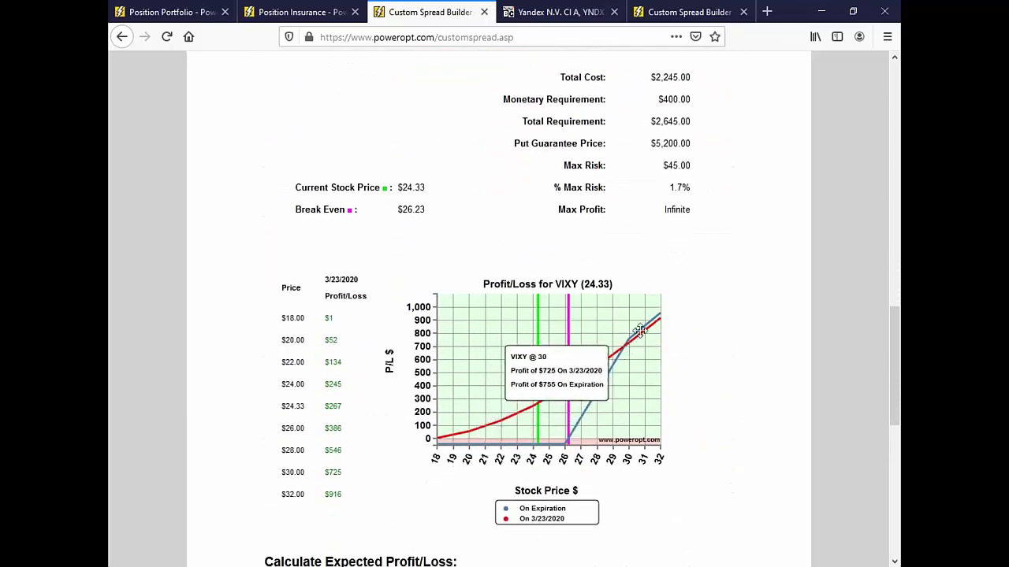
pyautogui.moveTo(669, 188); pyautogui.dragTo(691, 187)
pyautogui.scroll(3, 728, 269)
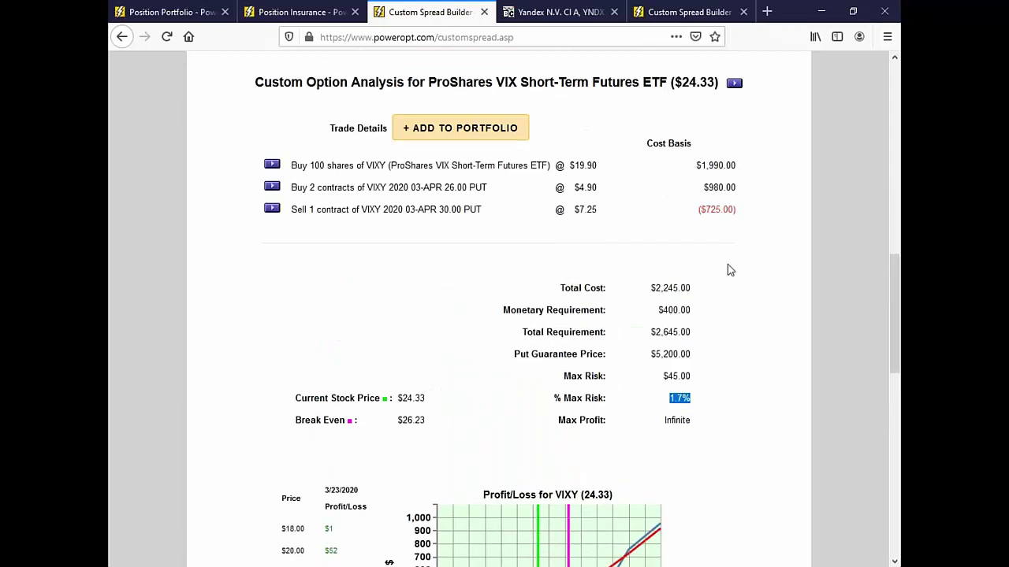
pyautogui.moveTo(425, 208); pyautogui.dragTo(485, 187)
pyautogui.scroll(-2, 706, 367)
pyautogui.scroll(-2, 706, 360)
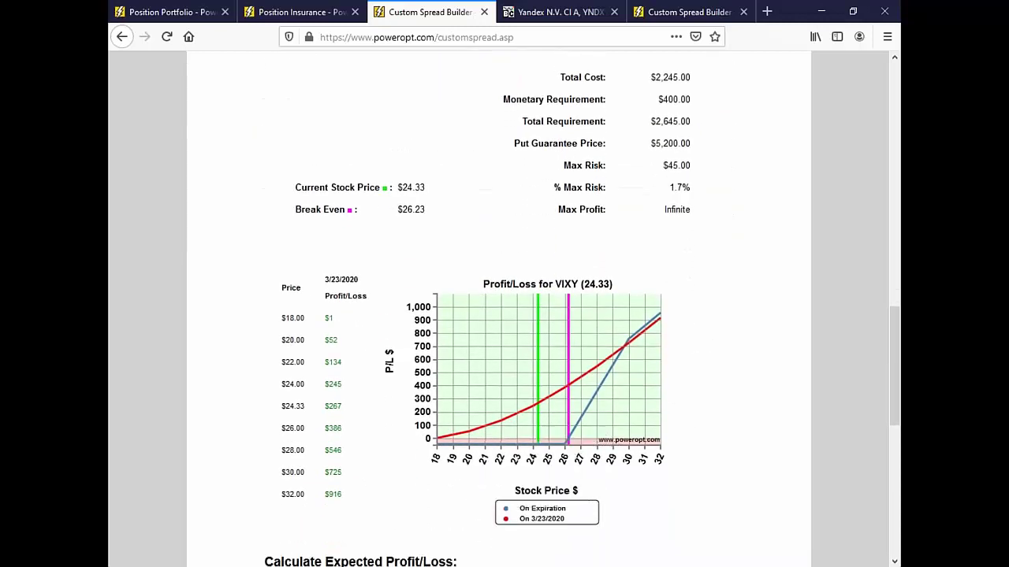
pyautogui.moveTo(563, 450)
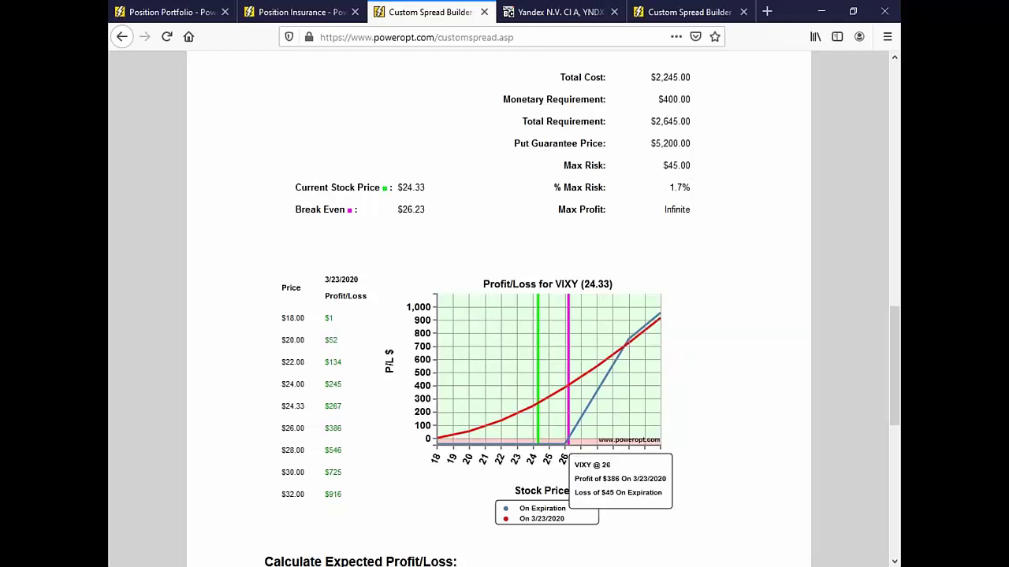
pyautogui.moveTo(652, 101); pyautogui.dragTo(702, 101)
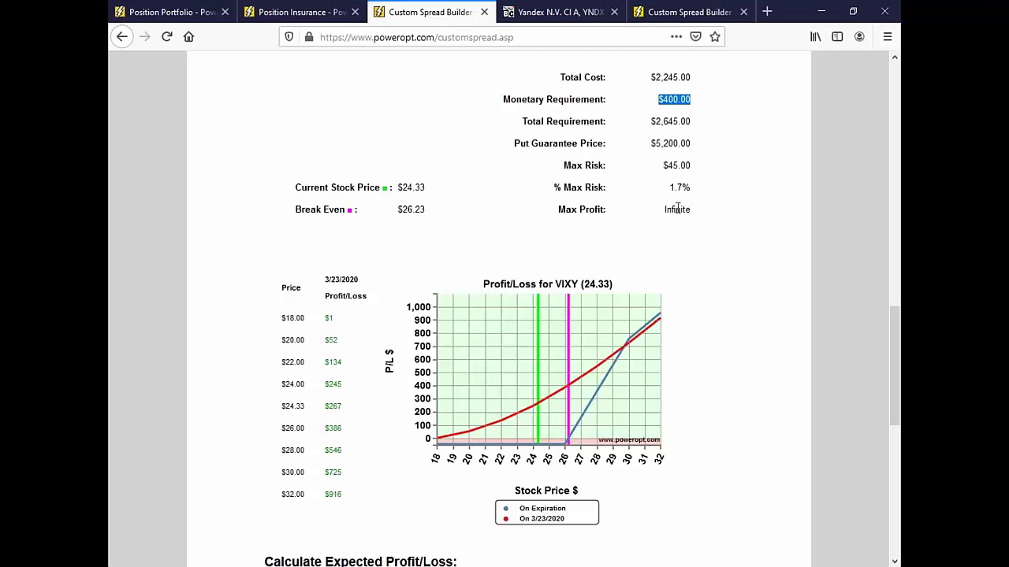
pyautogui.moveTo(665, 189); pyautogui.dragTo(706, 190)
pyautogui.moveTo(564, 440)
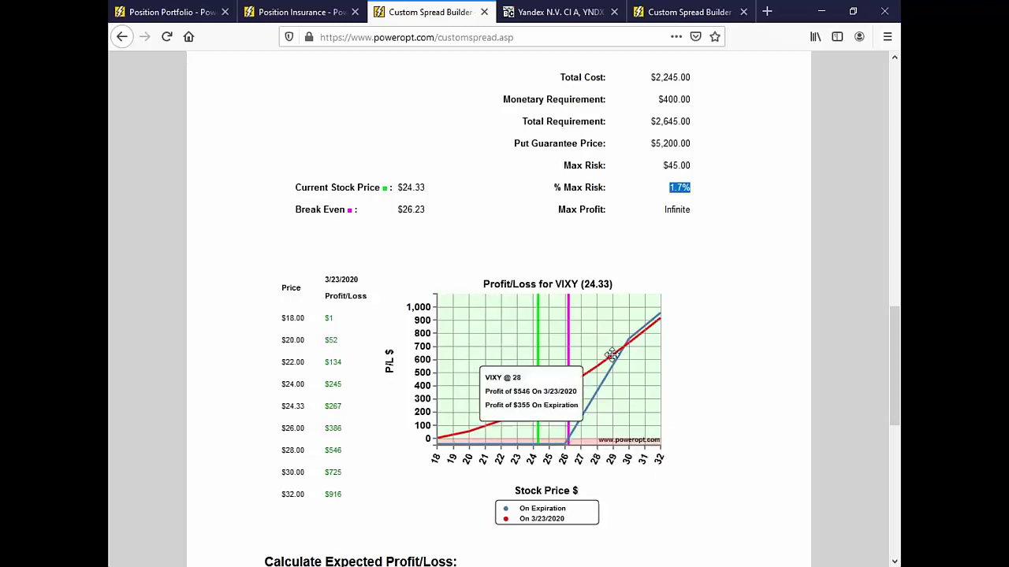
pyautogui.moveTo(631, 341)
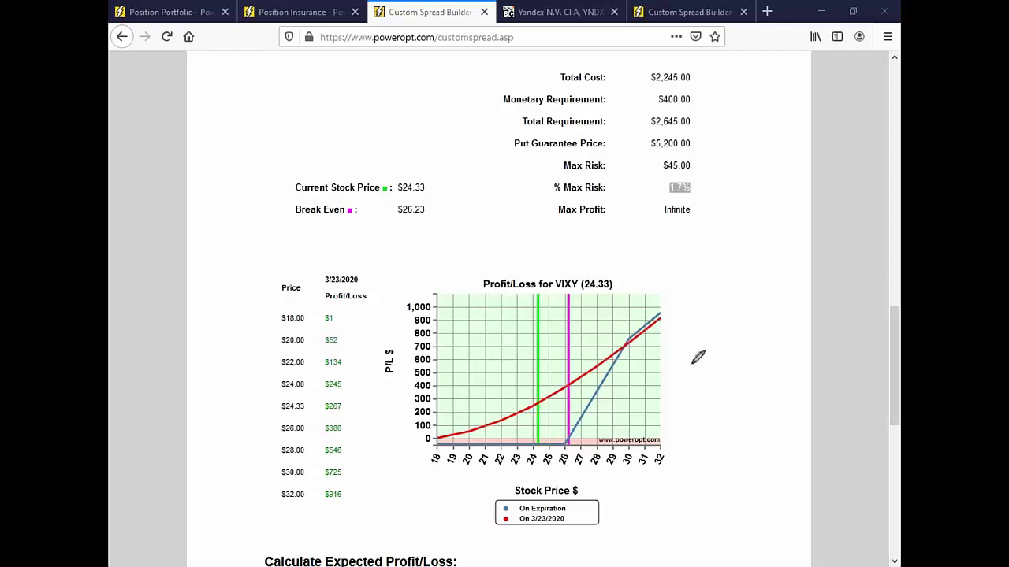
# - Annotate the profit/loss chart by marking the expiration line near 26, 28 and 30, and write VIXY beside it
pyautogui.moveTo(581, 397)
pyautogui.mouseDown()
pyautogui.moveTo(593, 380)
pyautogui.moveTo(598, 398)
pyautogui.mouseUp()
pyautogui.moveTo(553, 432)
pyautogui.mouseDown()
pyautogui.moveTo(573, 451)
pyautogui.moveTo(566, 457)
pyautogui.mouseUp()
pyautogui.moveTo(634, 319)
pyautogui.mouseDown()
pyautogui.moveTo(618, 333)
pyautogui.moveTo(640, 326)
pyautogui.moveTo(631, 341)
pyautogui.moveTo(589, 330)
pyautogui.moveTo(585, 337)
pyautogui.moveTo(680, 338)
pyautogui.mouseUp()
pyautogui.moveTo(675, 301); pyautogui.dragTo(693, 304)
pyautogui.moveTo(701, 298)
pyautogui.mouseDown()
pyautogui.moveTo(701, 322)
pyautogui.moveTo(723, 312)
pyautogui.moveTo(713, 321)
pyautogui.mouseUp()
pyautogui.moveTo(742, 290); pyautogui.dragTo(749, 303)
pyautogui.moveTo(758, 288); pyautogui.dragTo(750, 319)
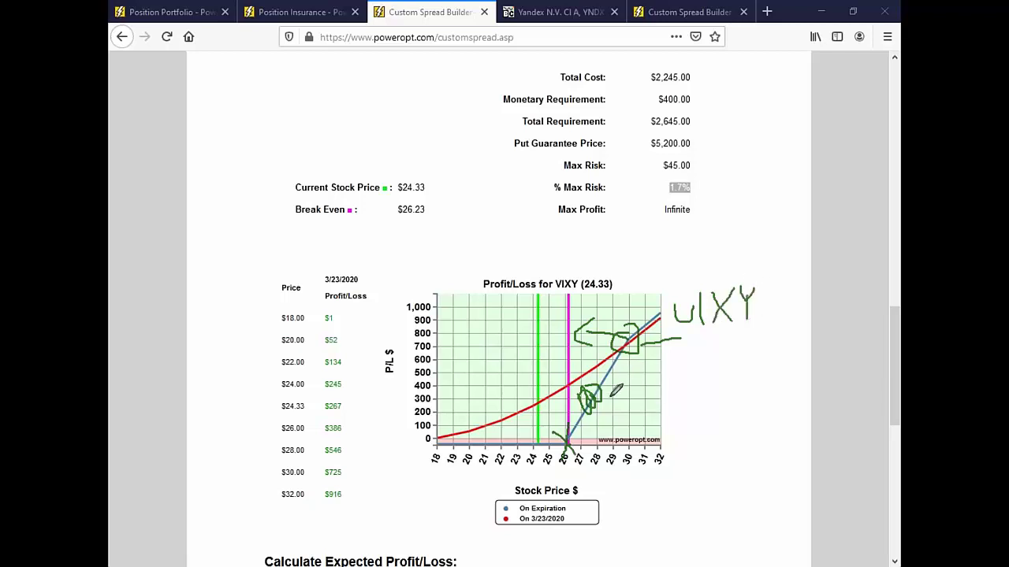
# - Sketch rising payoff lines beside the chart, mark the 26 price and the VIXY note, and clear all annotations
pyautogui.moveTo(686, 392)
pyautogui.mouseDown()
pyautogui.moveTo(700, 418)
pyautogui.moveTo(685, 429)
pyautogui.moveTo(764, 361)
pyautogui.mouseUp()
pyautogui.moveTo(755, 459)
pyautogui.mouseDown()
pyautogui.moveTo(763, 418)
pyautogui.moveTo(786, 468)
pyautogui.mouseUp()
pyautogui.moveTo(565, 439); pyautogui.dragTo(599, 386)
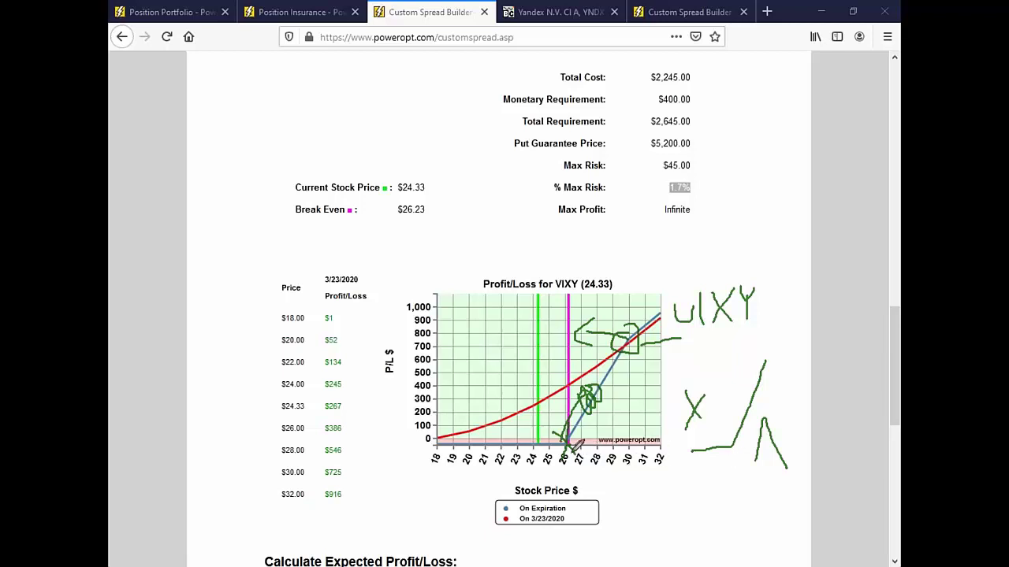
pyautogui.moveTo(568, 434)
pyautogui.mouseDown()
pyautogui.moveTo(556, 469)
pyautogui.moveTo(588, 443)
pyautogui.mouseUp()
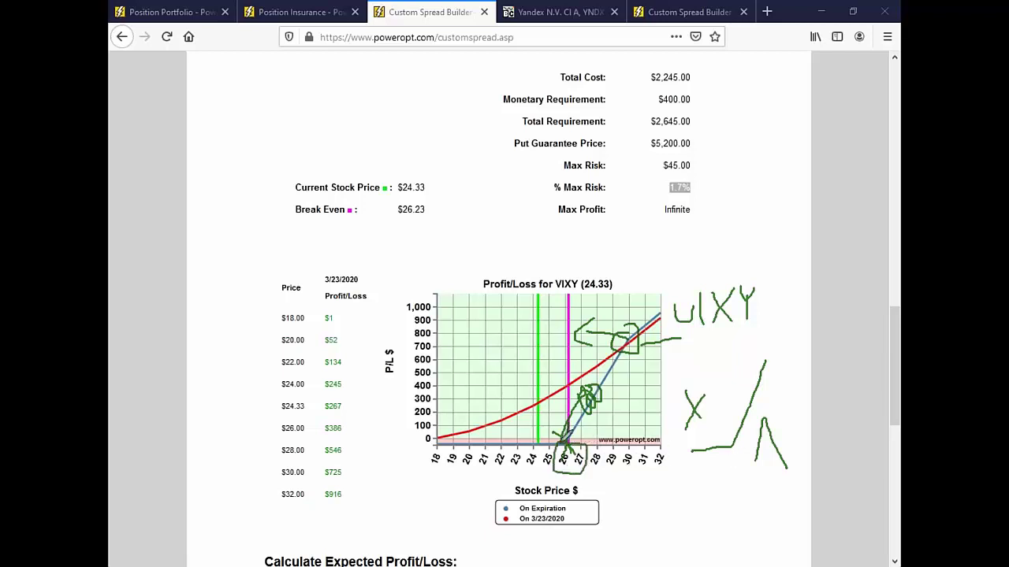
pyautogui.moveTo(739, 447); pyautogui.dragTo(793, 362)
pyautogui.moveTo(579, 406)
pyautogui.mouseDown()
pyautogui.moveTo(631, 393)
pyautogui.moveTo(684, 303)
pyautogui.mouseUp()
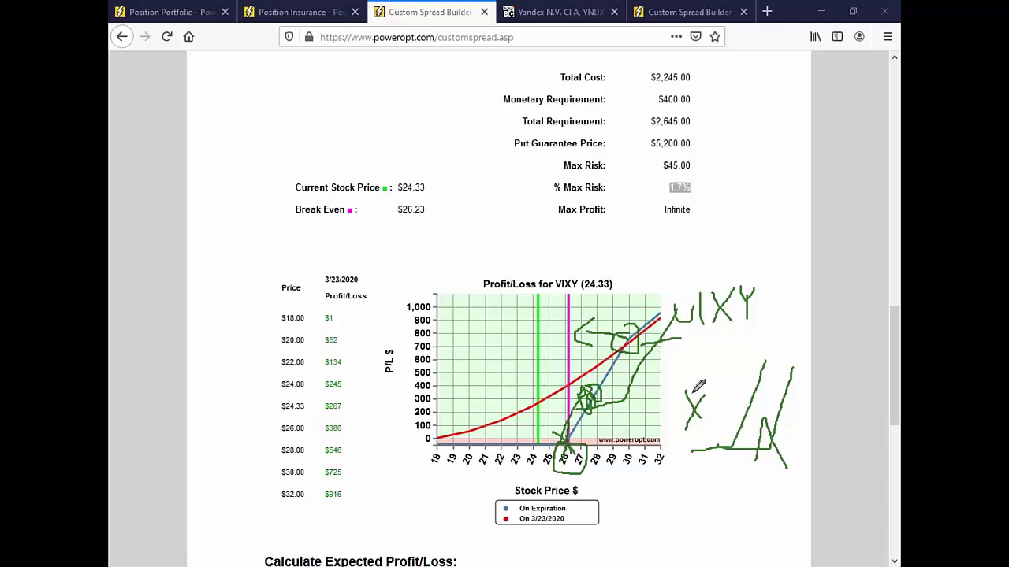
pyautogui.moveTo(682, 336)
pyautogui.mouseDown()
pyautogui.moveTo(777, 265)
pyautogui.moveTo(659, 321)
pyautogui.mouseUp()
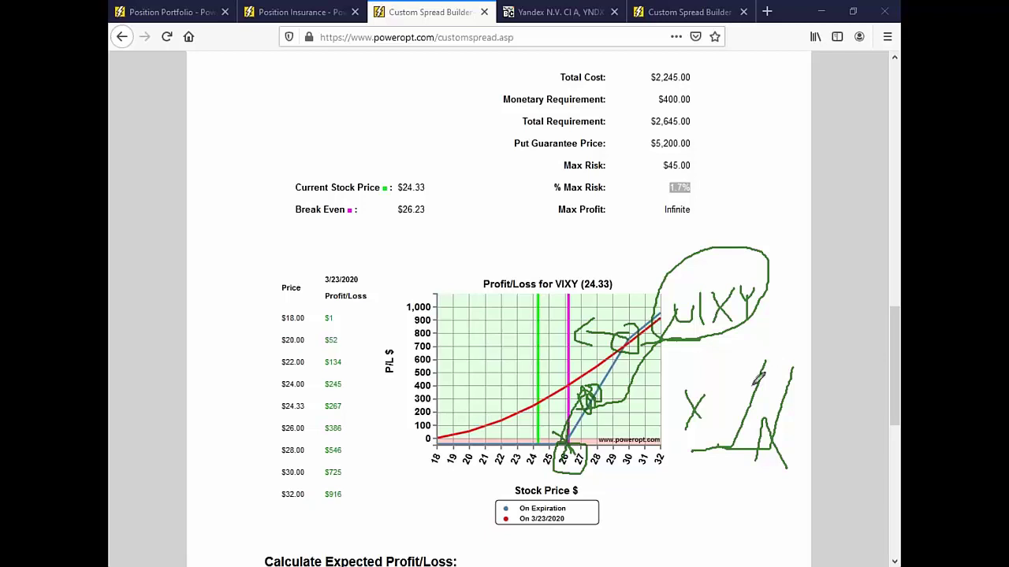
pyautogui.moveTo(697, 361); pyautogui.dragTo(799, 278)
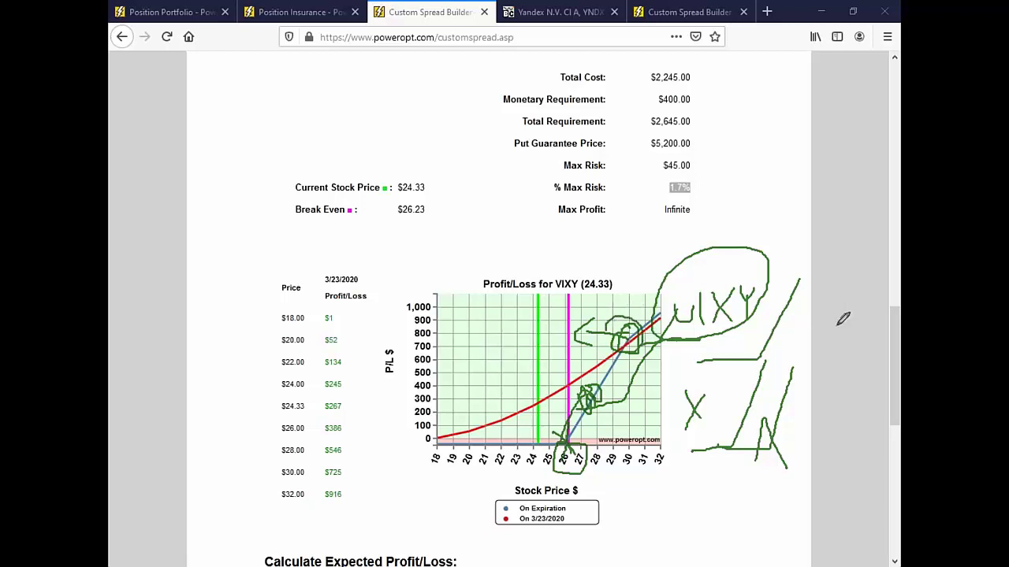
pyautogui.press('Escape')
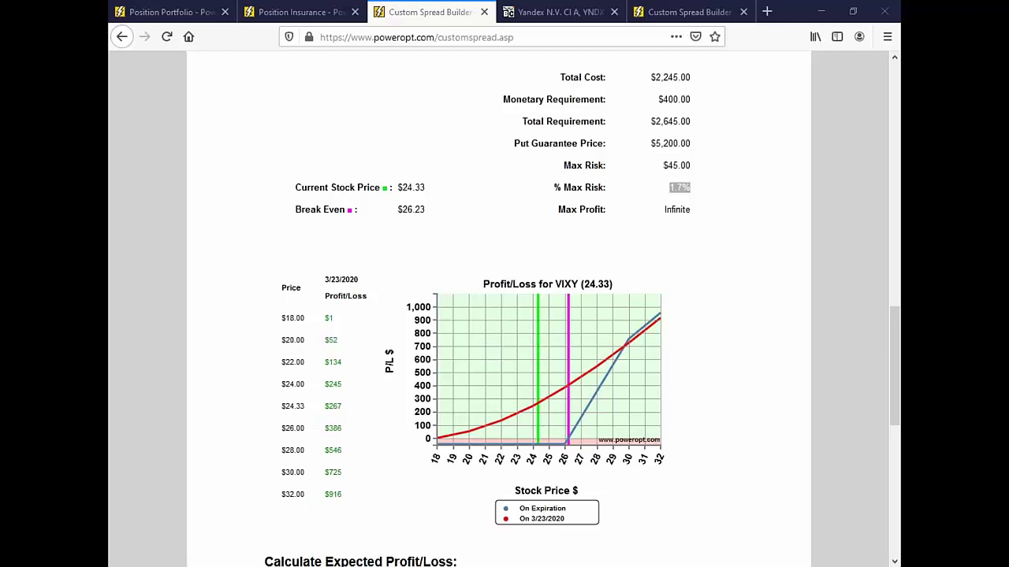
# - Circle the 26, 29 and 32 price areas along the chart's stock price axis
pyautogui.moveTo(551, 428)
pyautogui.mouseDown()
pyautogui.moveTo(564, 455)
pyautogui.moveTo(573, 420)
pyautogui.moveTo(550, 428)
pyautogui.mouseUp()
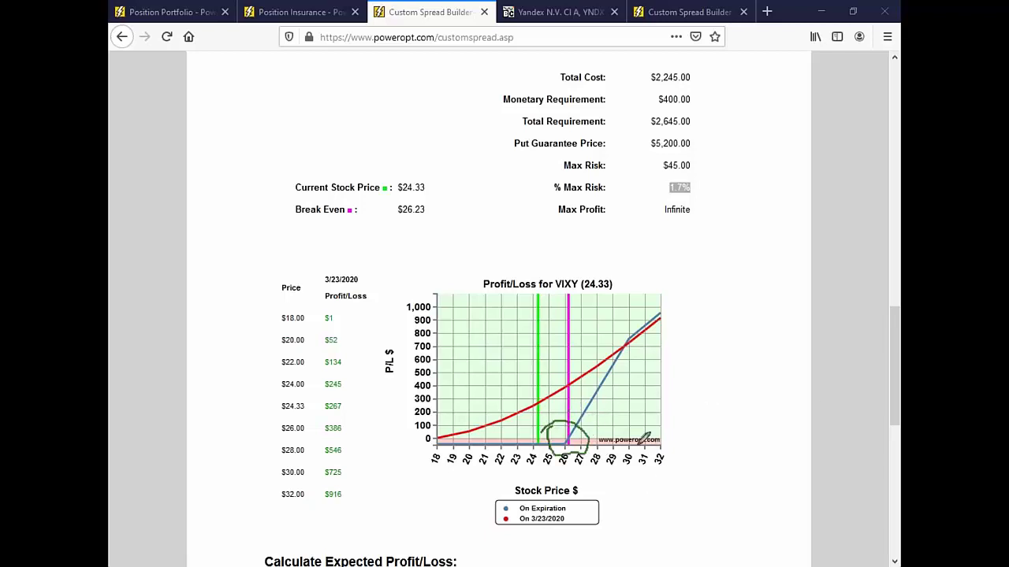
pyautogui.moveTo(612, 463)
pyautogui.mouseDown()
pyautogui.moveTo(651, 446)
pyautogui.moveTo(658, 456)
pyautogui.moveTo(684, 432)
pyautogui.mouseUp()
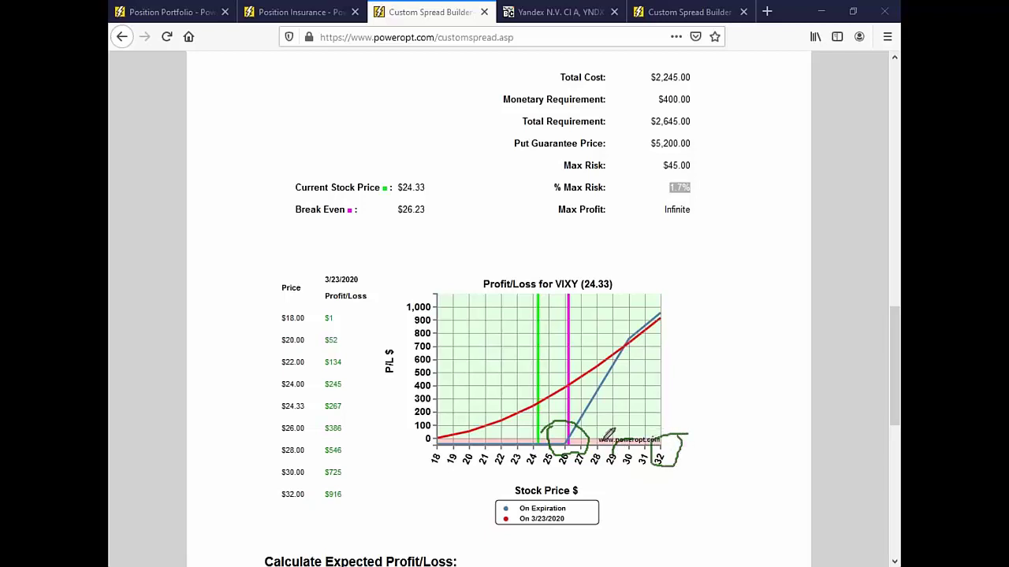
pyautogui.moveTo(610, 433)
pyautogui.mouseDown()
pyautogui.moveTo(583, 445)
pyautogui.moveTo(634, 466)
pyautogui.moveTo(595, 435)
pyautogui.mouseUp()
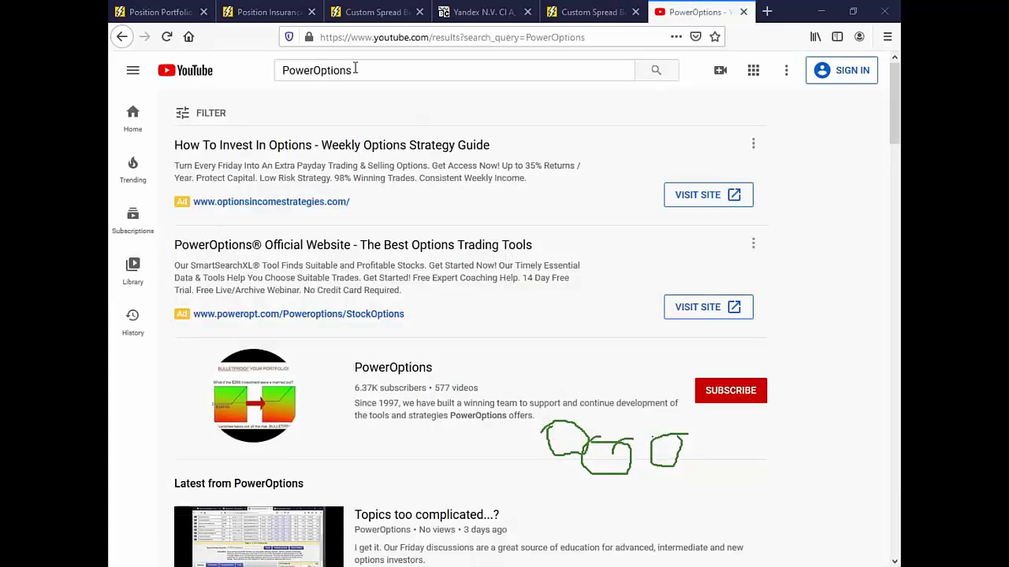
pyautogui.doubleClick(354, 69)
pyautogui.click(372, 66)
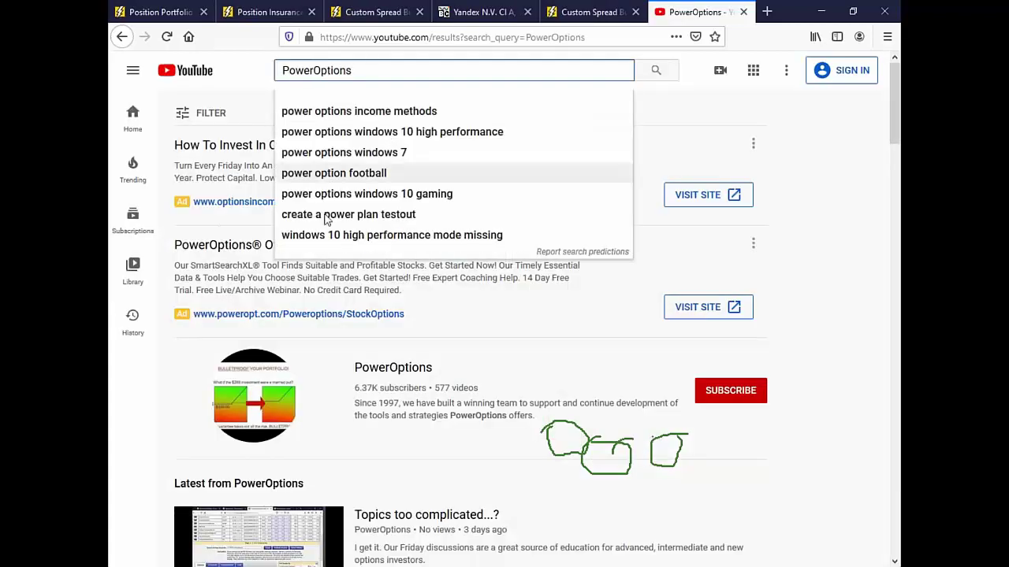
pyautogui.click(370, 315)
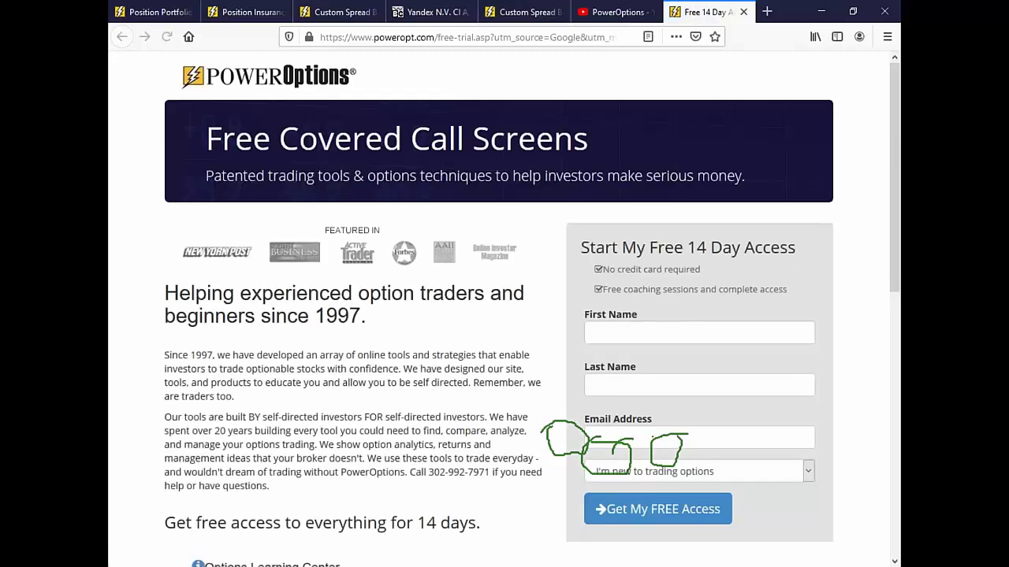
pyautogui.click(743, 12)
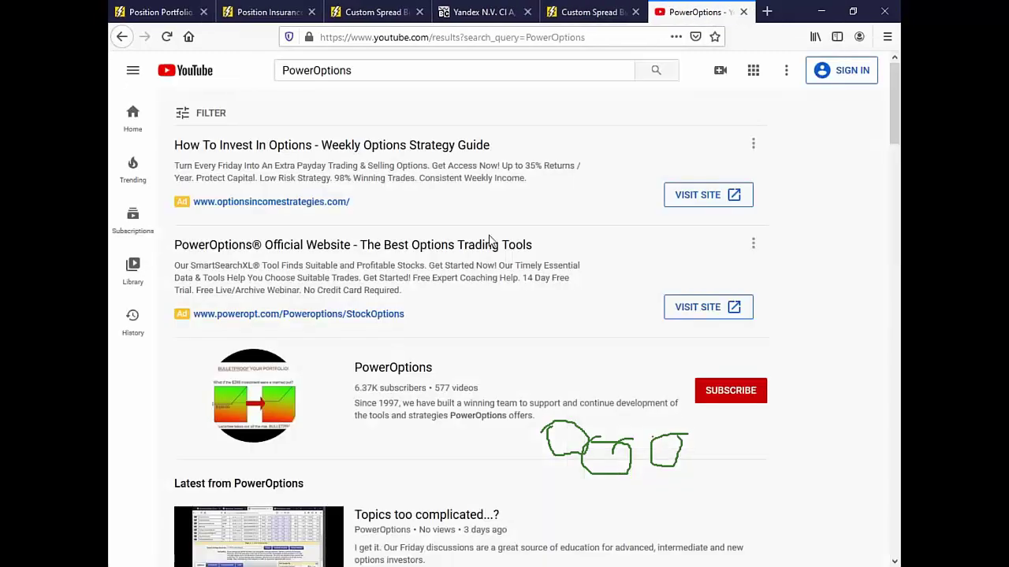
# - Open the PowerOptions channel from the YouTube search results and show its uploaded videos
pyautogui.click(599, 390)
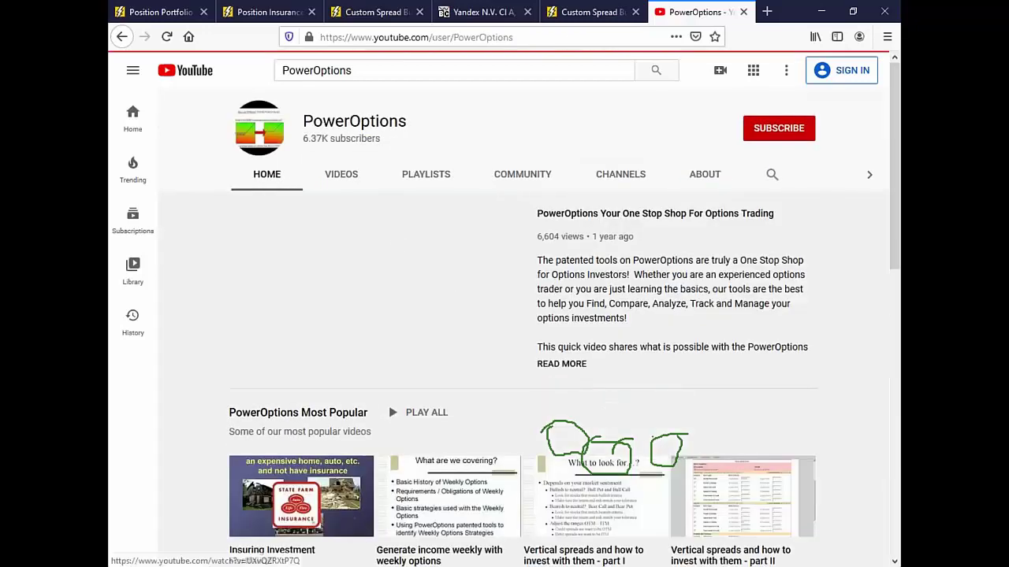
pyautogui.click(342, 174)
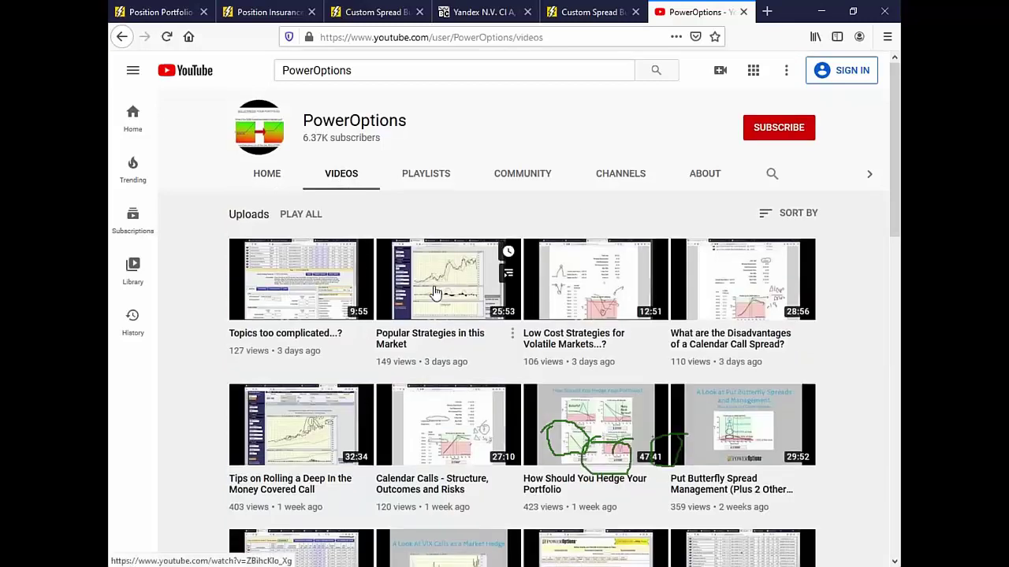
pyautogui.scroll(-2, 457, 296)
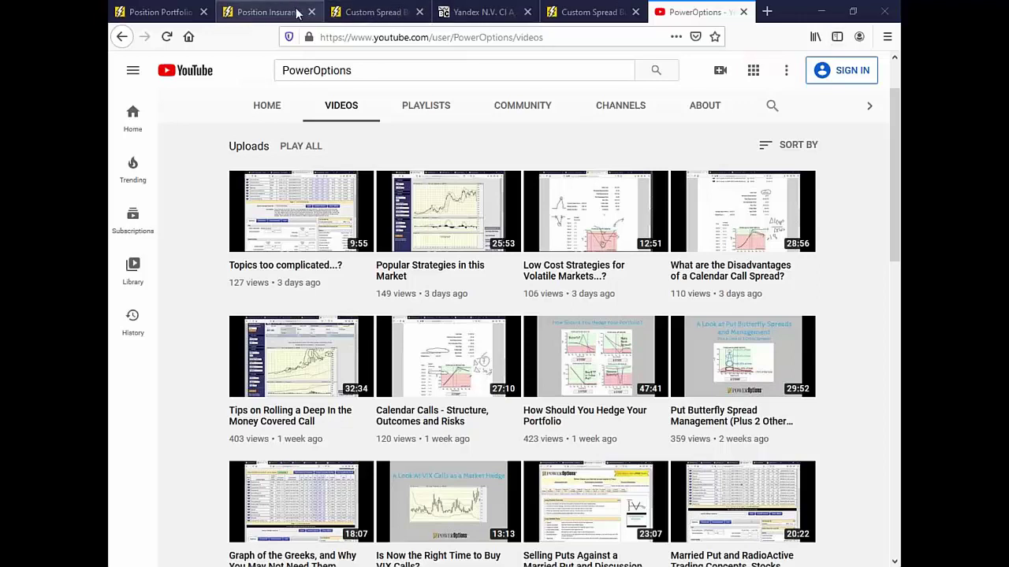
# - Return to the PowerOptions portfolio page and run the Married Put search with the saved **Radioactive sort by EPSG settings
pyautogui.click(297, 12)
pyautogui.click(157, 12)
pyautogui.scroll(5, 230, 168)
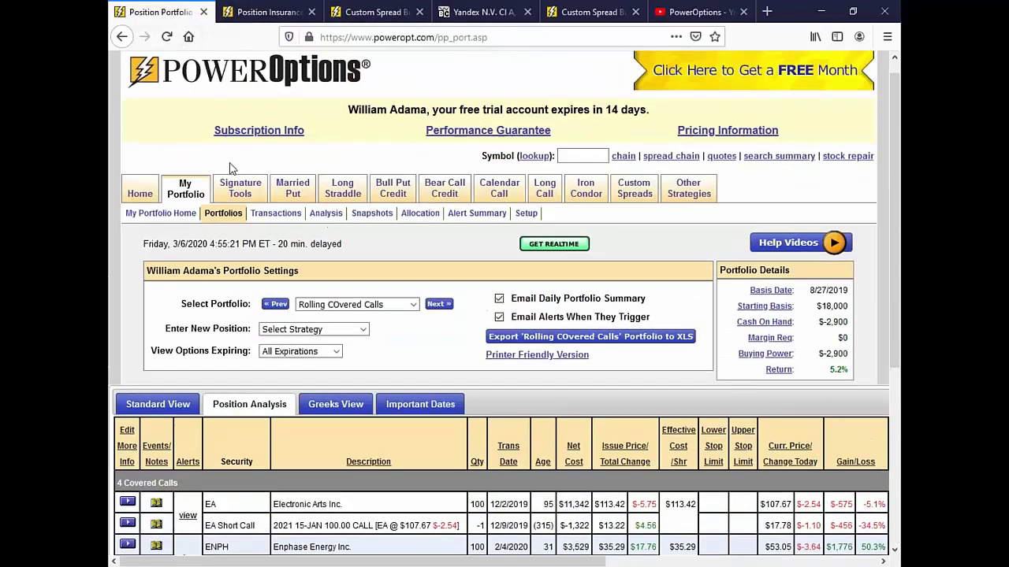
pyautogui.click(212, 215)
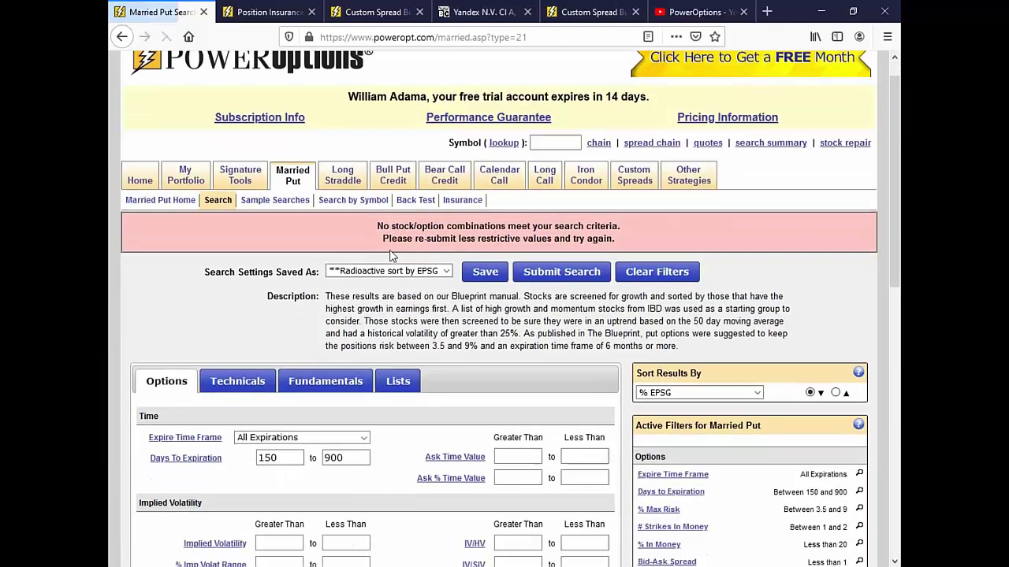
pyautogui.scroll(-1, 391, 256)
pyautogui.moveTo(403, 185); pyautogui.dragTo(620, 201)
pyautogui.scroll(-5, 504, 327)
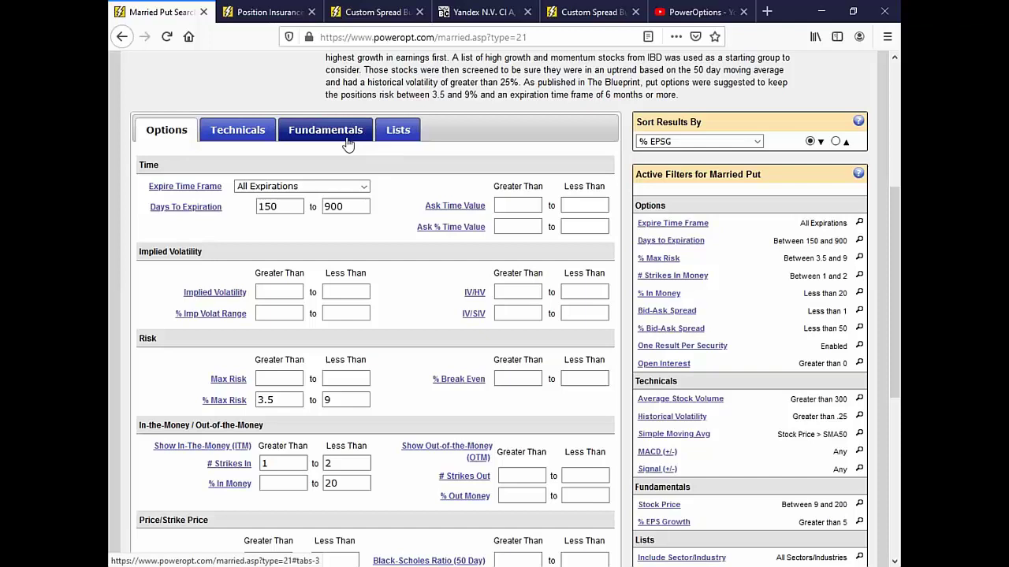
# - Remove the Stock Price > SMA50 moving average condition from the technical filters and submit the married put search
pyautogui.click(259, 129)
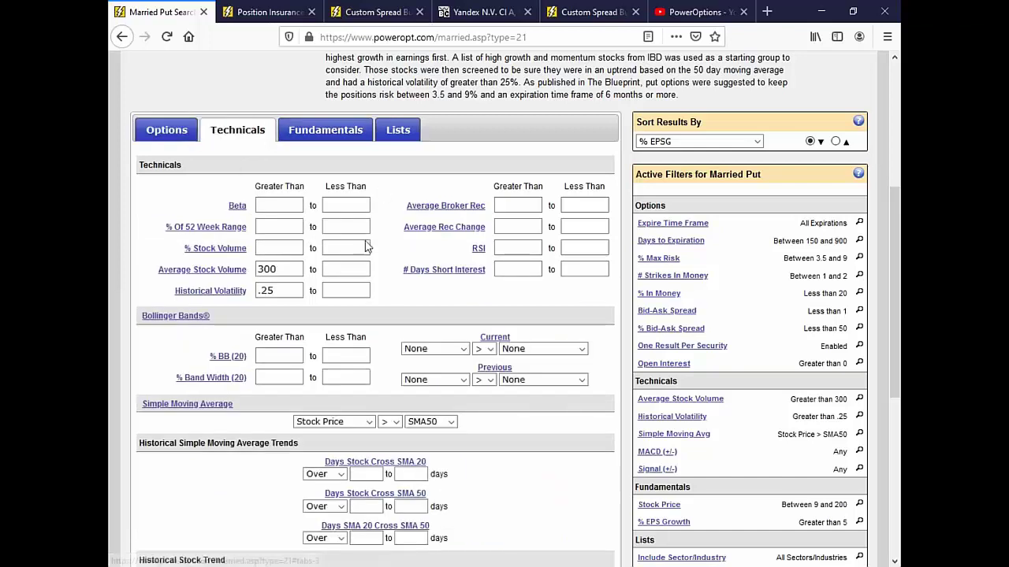
pyautogui.scroll(-1, 351, 267)
pyautogui.scroll(-3, 355, 268)
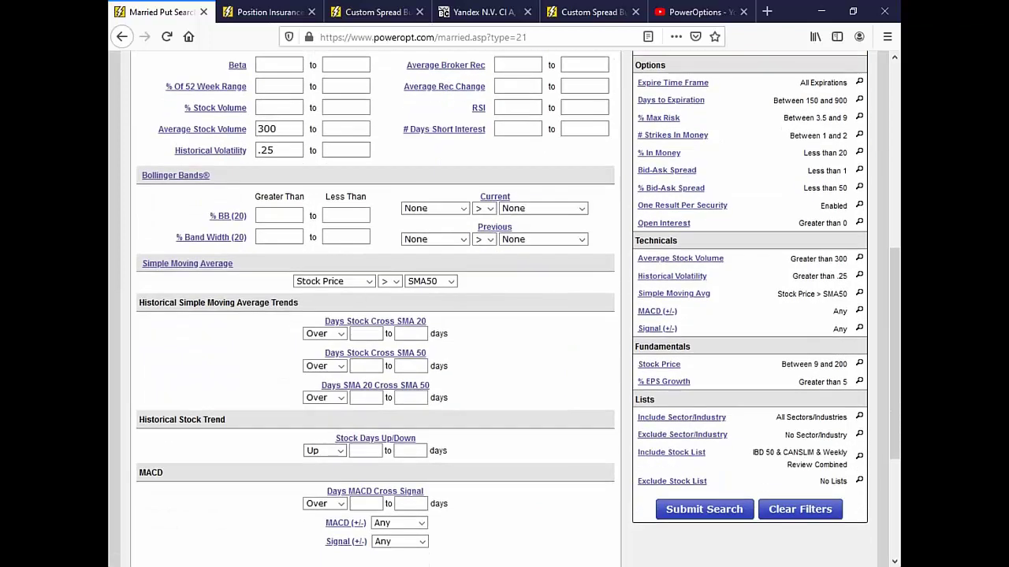
pyautogui.click(368, 282)
pyautogui.click(362, 297)
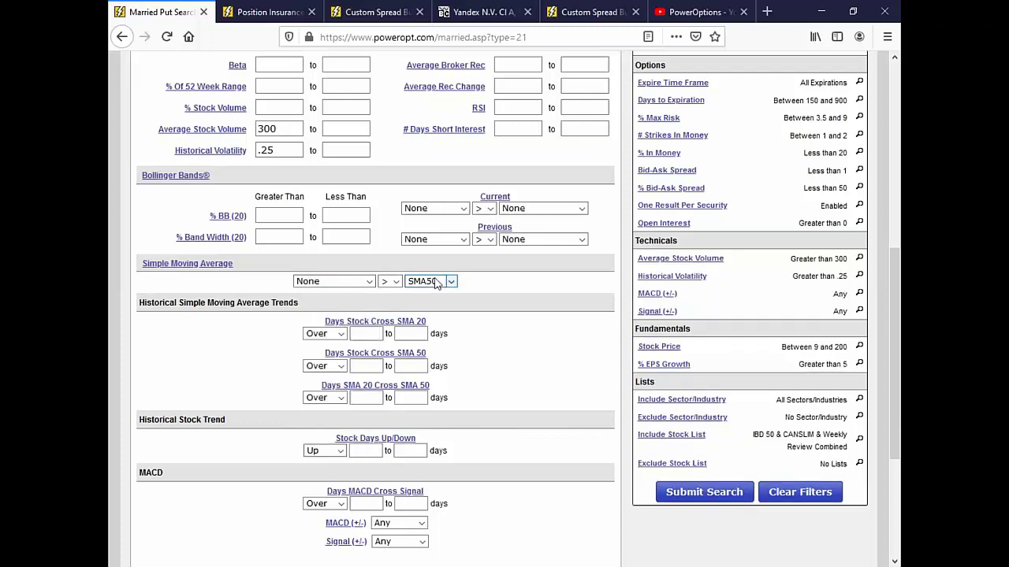
pyautogui.click(442, 281)
pyautogui.click(438, 297)
pyautogui.scroll(6, 514, 313)
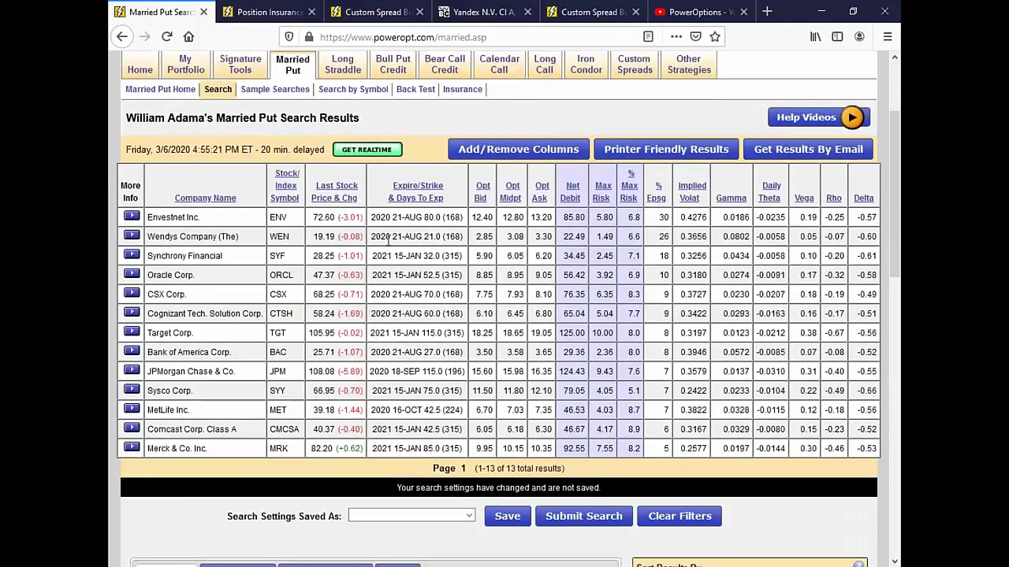
# - Examine the Wendys married put's expiration, strike price and % max risk in the search results
pyautogui.moveTo(386, 236); pyautogui.dragTo(472, 246)
pyautogui.doubleClick(633, 237)
pyautogui.moveTo(422, 237); pyautogui.dragTo(447, 237)
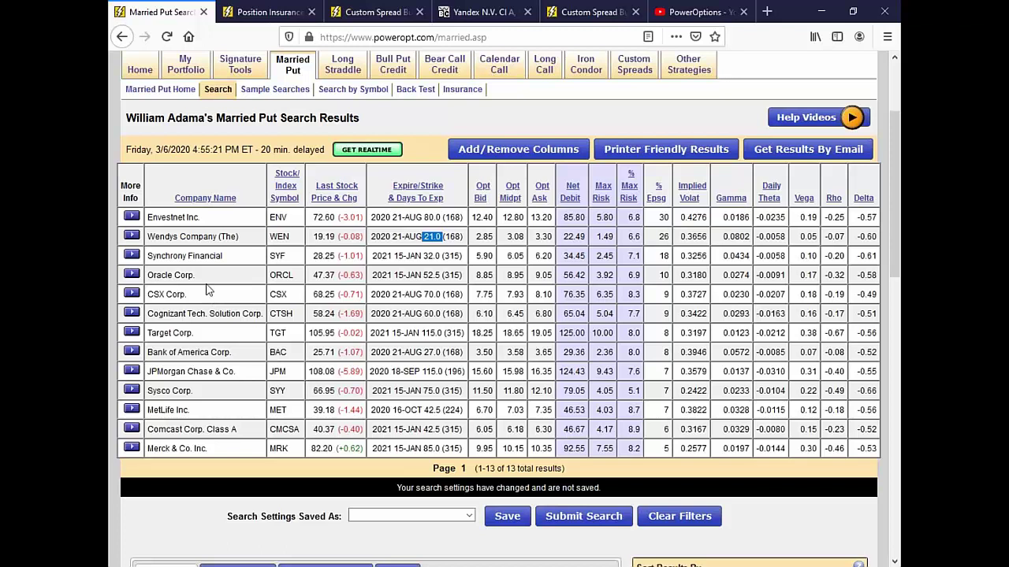
# - Compare the stock prices, expirations, strikes and % max risk of the JPMorgan Chase, Target and Comcast married put results
pyautogui.moveTo(310, 372); pyautogui.dragTo(362, 372)
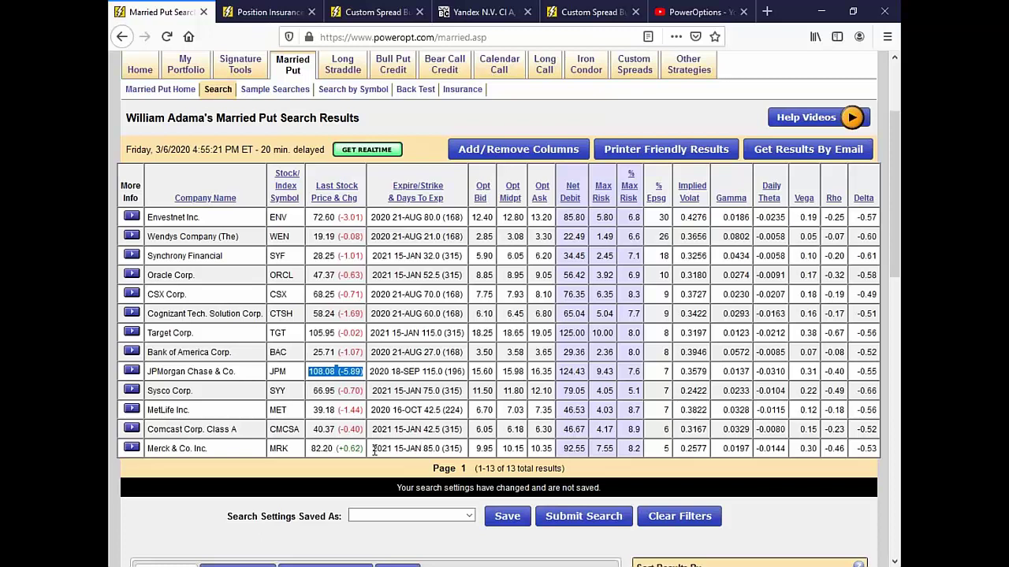
pyautogui.doubleClick(321, 332)
pyautogui.moveTo(354, 330); pyautogui.dragTo(465, 332)
pyautogui.doubleClick(632, 332)
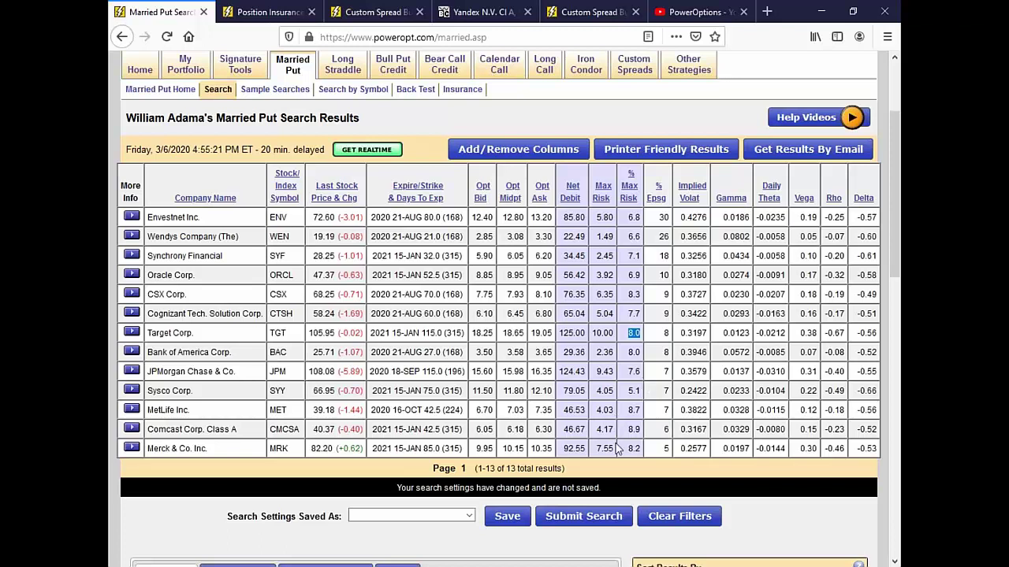
pyautogui.moveTo(415, 430); pyautogui.dragTo(468, 431)
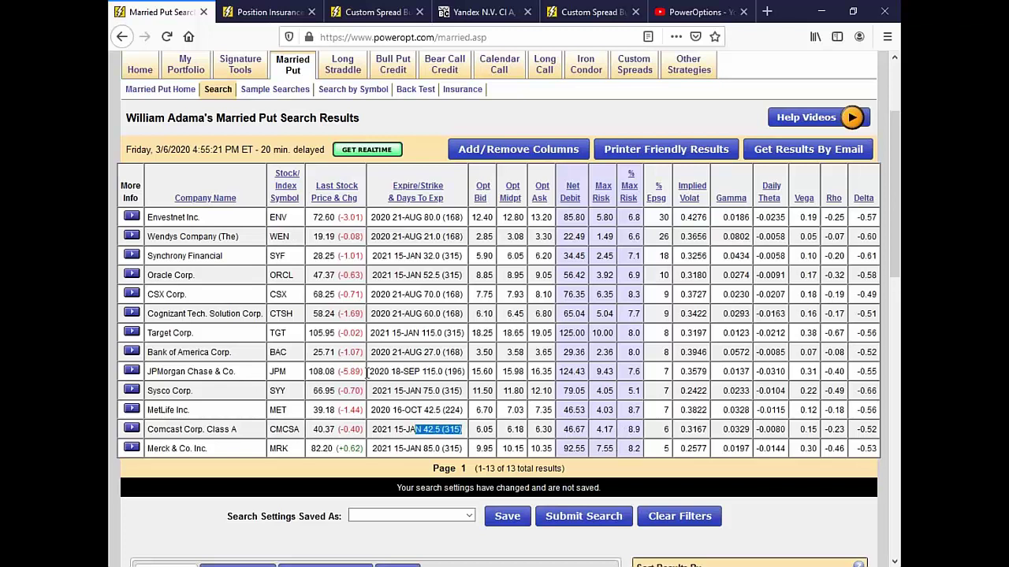
pyautogui.moveTo(403, 371); pyautogui.dragTo(465, 374)
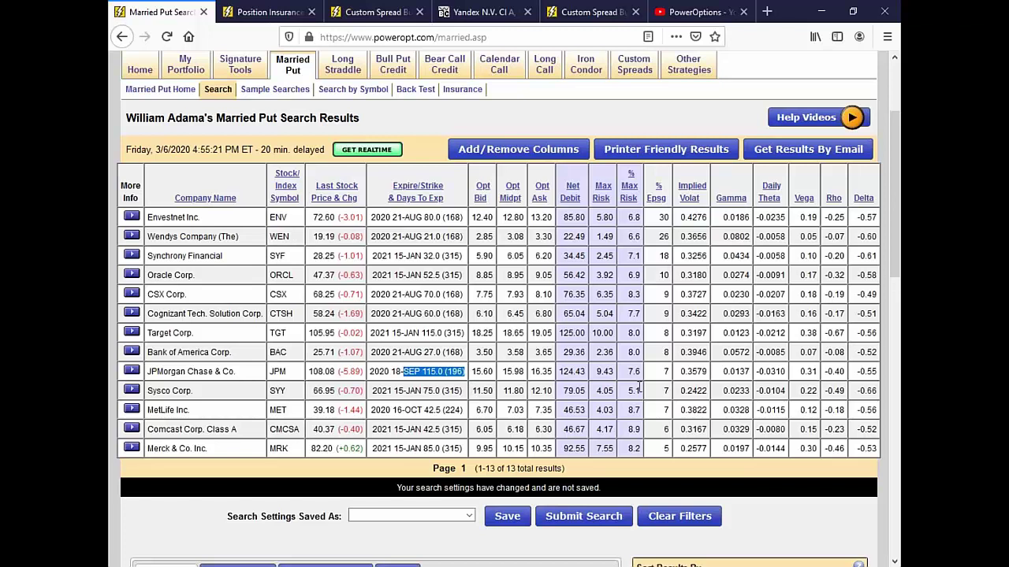
# - Examine the JPMorgan Chase married put's expiration, strike and % max risk in the search results
pyautogui.moveTo(628, 371); pyautogui.dragTo(640, 372)
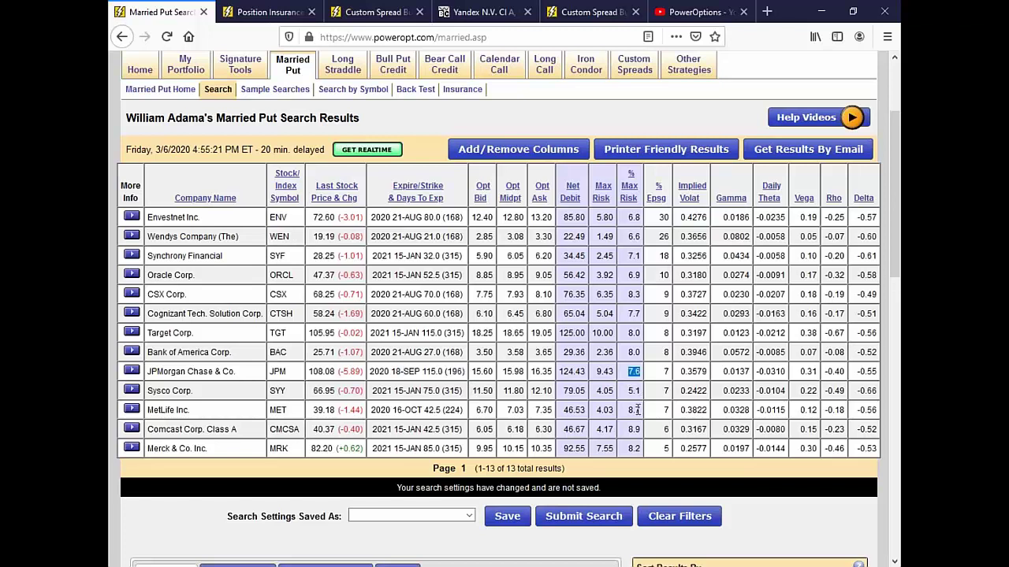
pyautogui.moveTo(447, 372)
pyautogui.mouseDown()
pyautogui.moveTo(473, 379)
pyautogui.moveTo(448, 373)
pyautogui.mouseUp()
pyautogui.click(423, 371)
pyautogui.moveTo(628, 371); pyautogui.dragTo(641, 373)
pyautogui.click(641, 379)
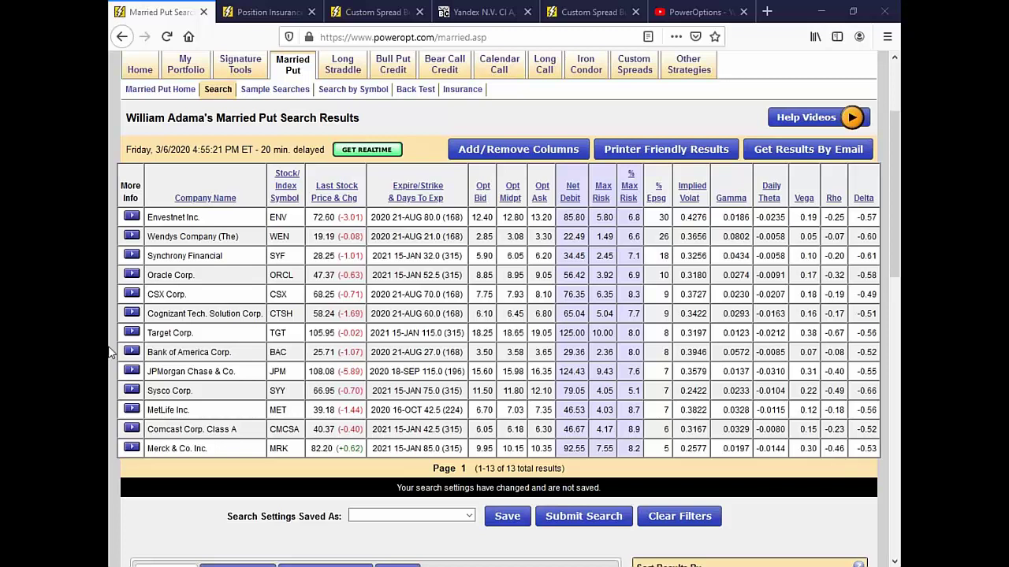
# - Revisit the PowerOptions YouTube videos and the YNDX custom spread's profit/loss chart, and return to the married put search results
pyautogui.click(721, 11)
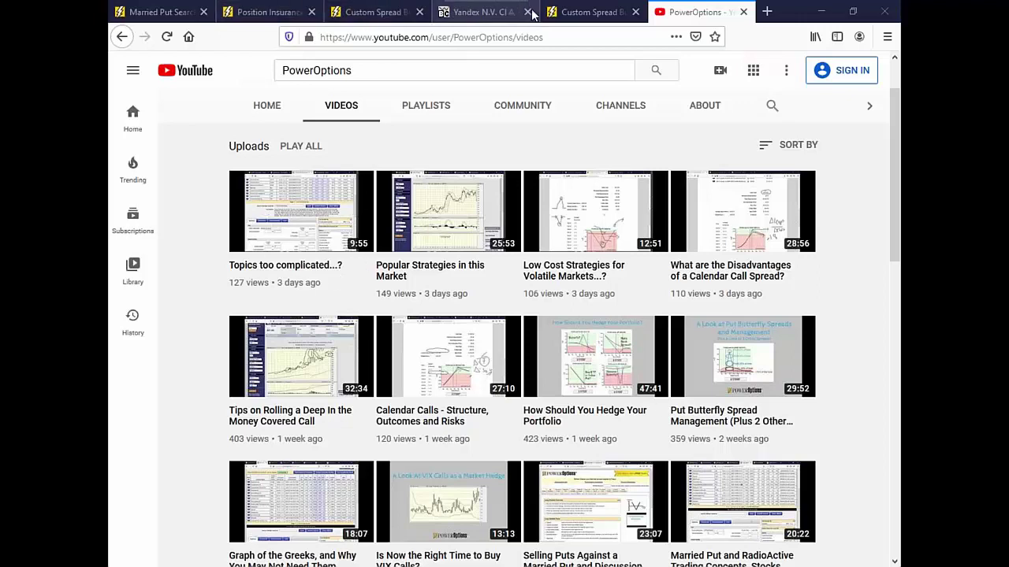
pyautogui.click(591, 12)
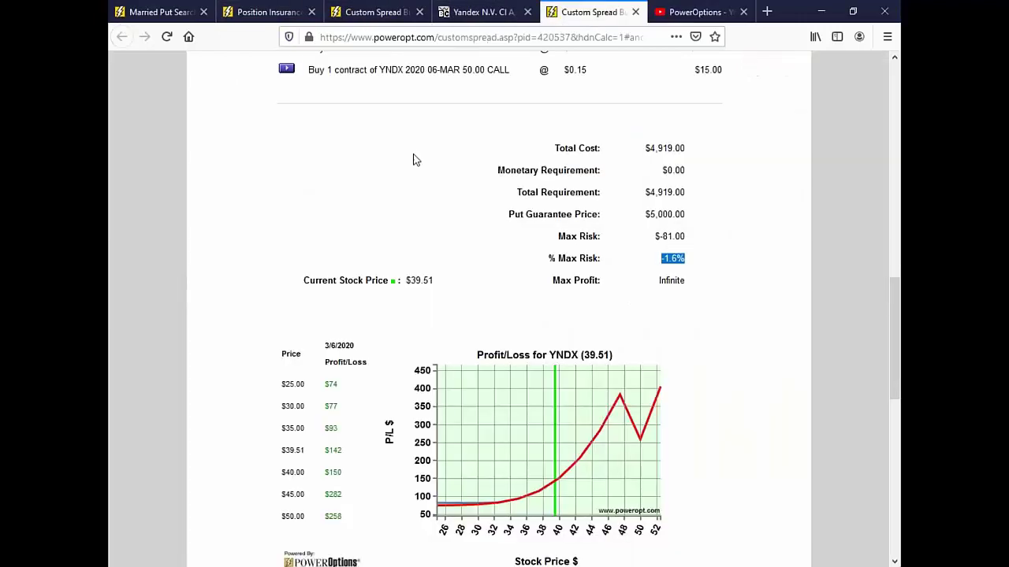
pyautogui.click(157, 12)
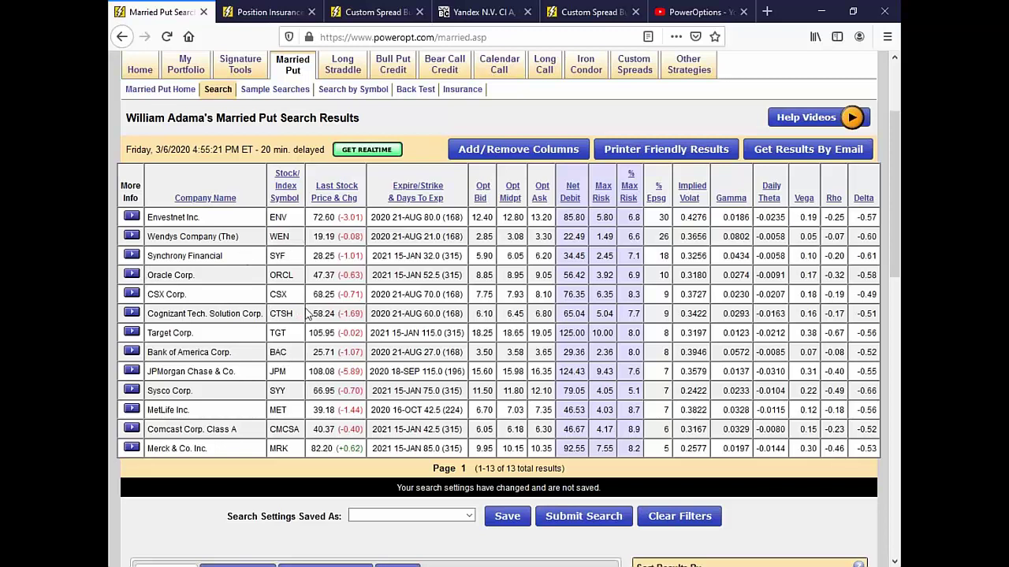
# - Examine the Oracle married put's % max risk, strike price and last stock price in the search results
pyautogui.doubleClick(633, 276)
pyautogui.moveTo(272, 274); pyautogui.dragTo(640, 275)
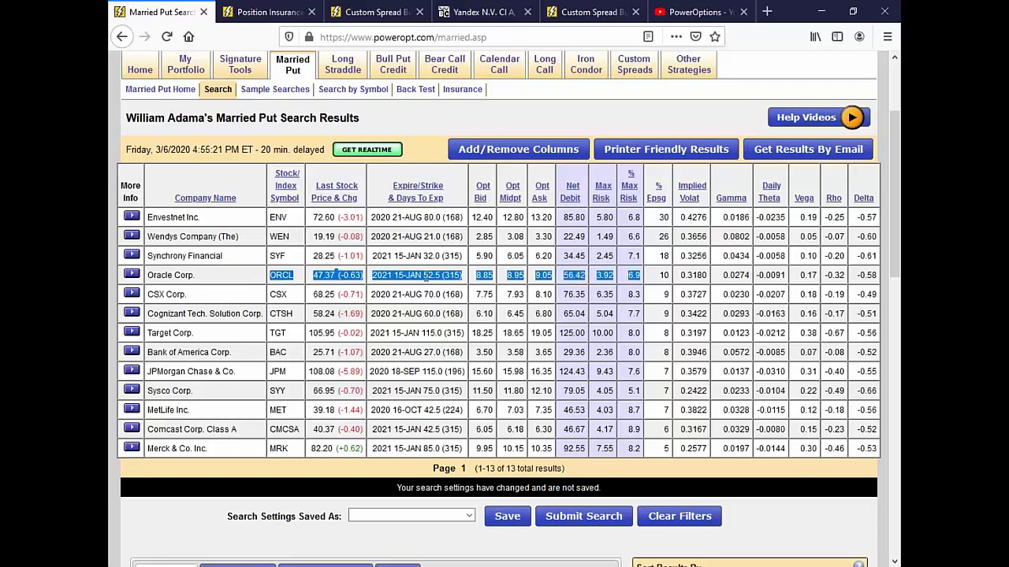
pyautogui.moveTo(424, 275); pyautogui.dragTo(444, 282)
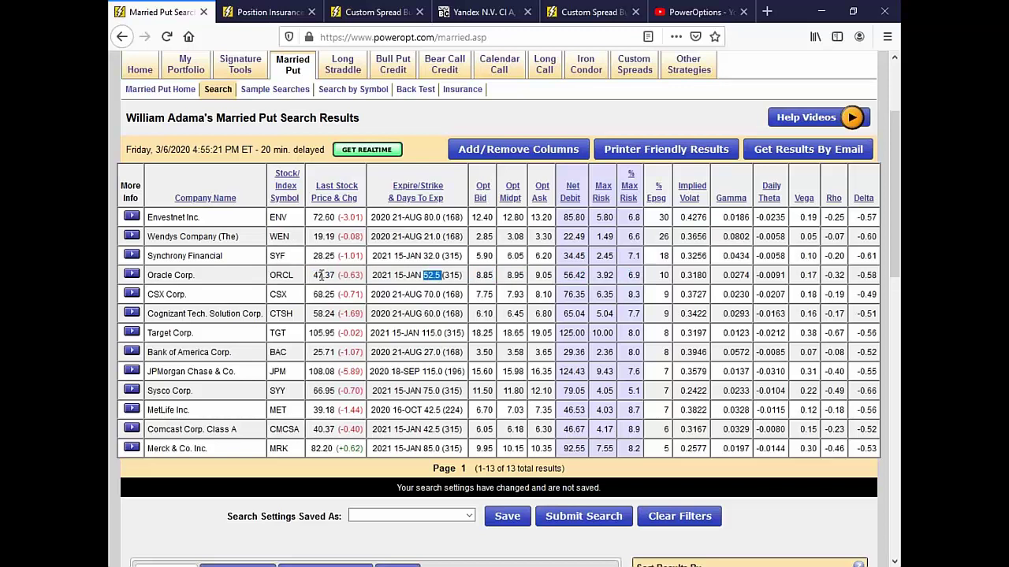
pyautogui.moveTo(314, 275); pyautogui.dragTo(337, 275)
# - Examine the Sysco married put's symbol, expiration, strike price and implied volatility
pyautogui.moveTo(387, 391); pyautogui.dragTo(470, 402)
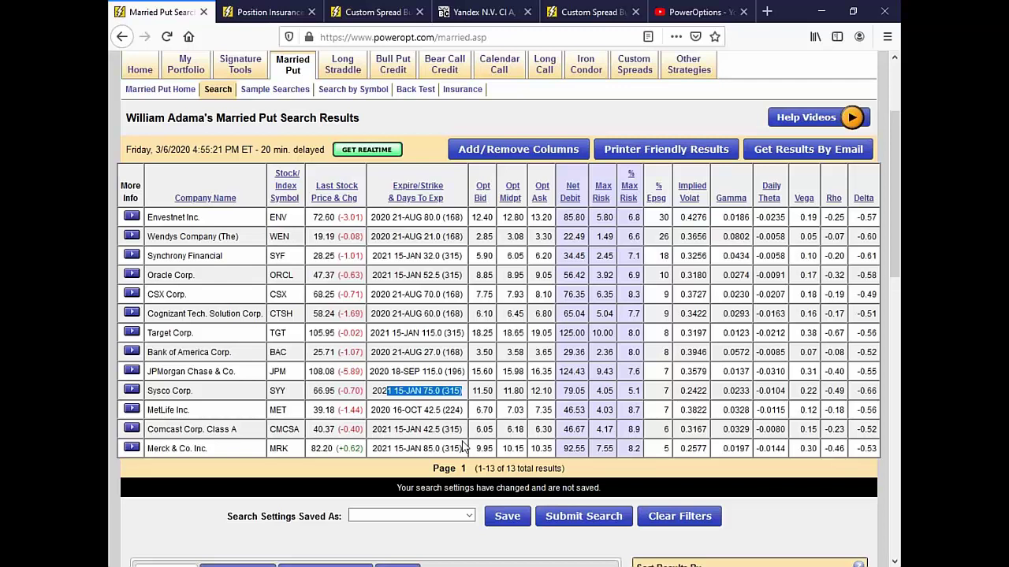
pyautogui.moveTo(288, 392); pyautogui.dragTo(269, 394)
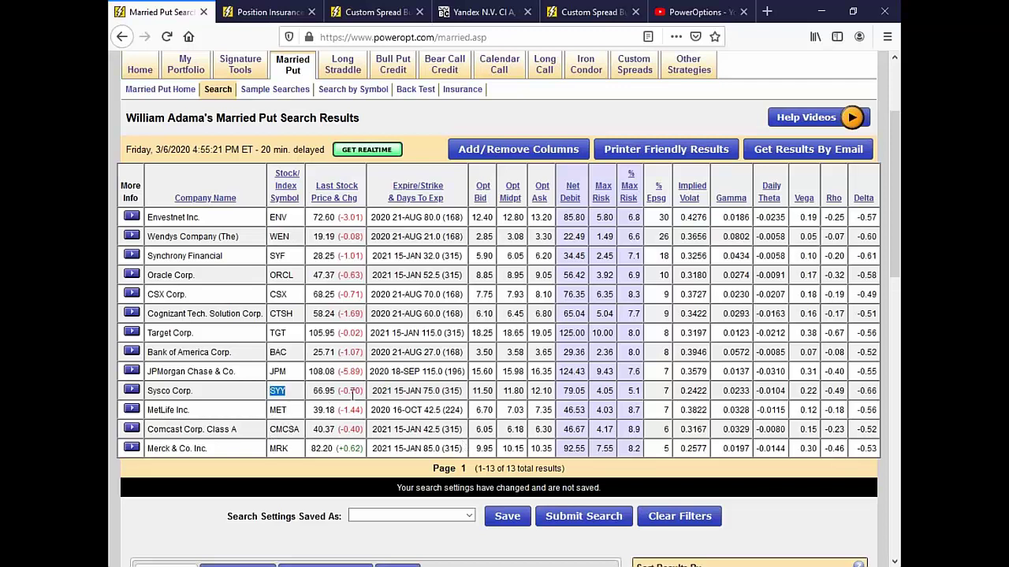
pyautogui.click(423, 392)
pyautogui.moveTo(424, 391); pyautogui.dragTo(445, 399)
pyautogui.moveTo(676, 394); pyautogui.dragTo(716, 400)
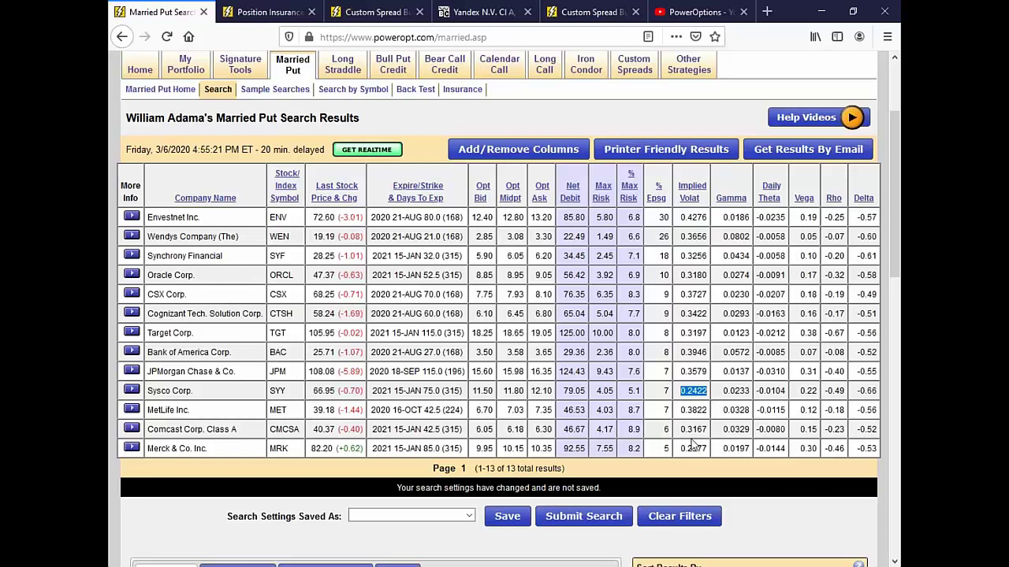
# - Check Bank of America's implied volatility and review the % max risk values from Envestnet down to Merck
pyautogui.moveTo(688, 372); pyautogui.dragTo(708, 353)
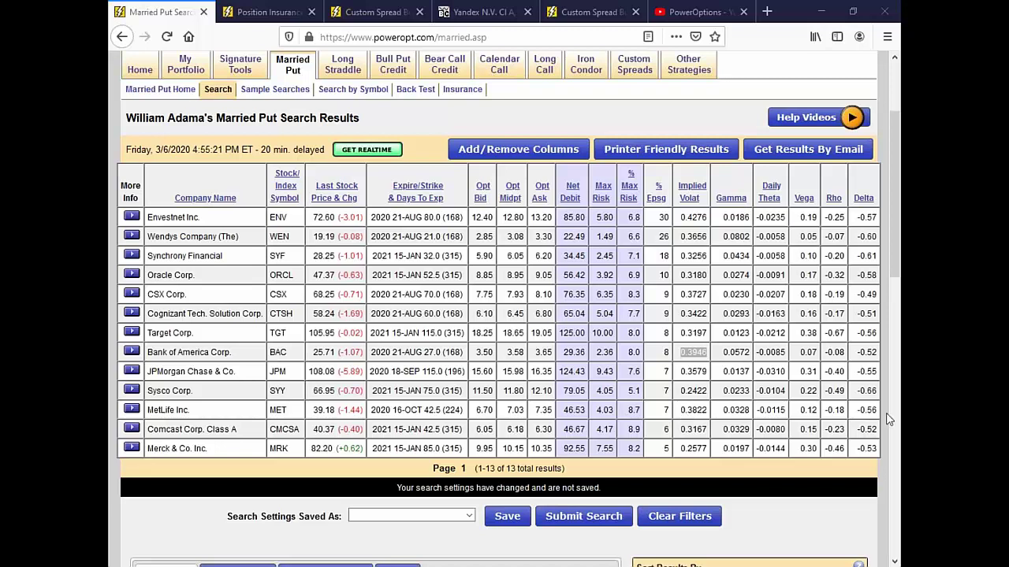
pyautogui.moveTo(621, 226); pyautogui.dragTo(653, 448)
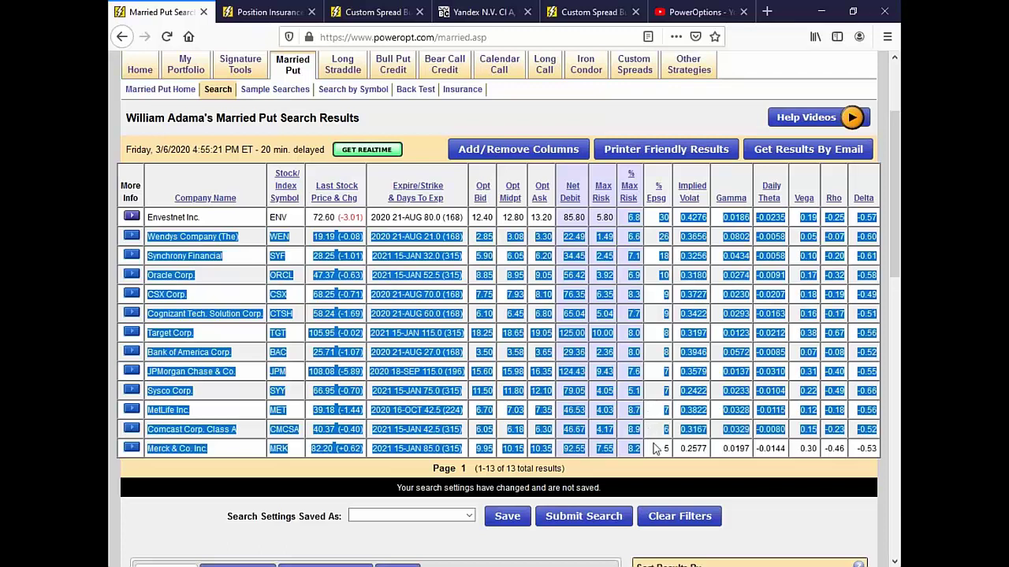
pyautogui.click(749, 490)
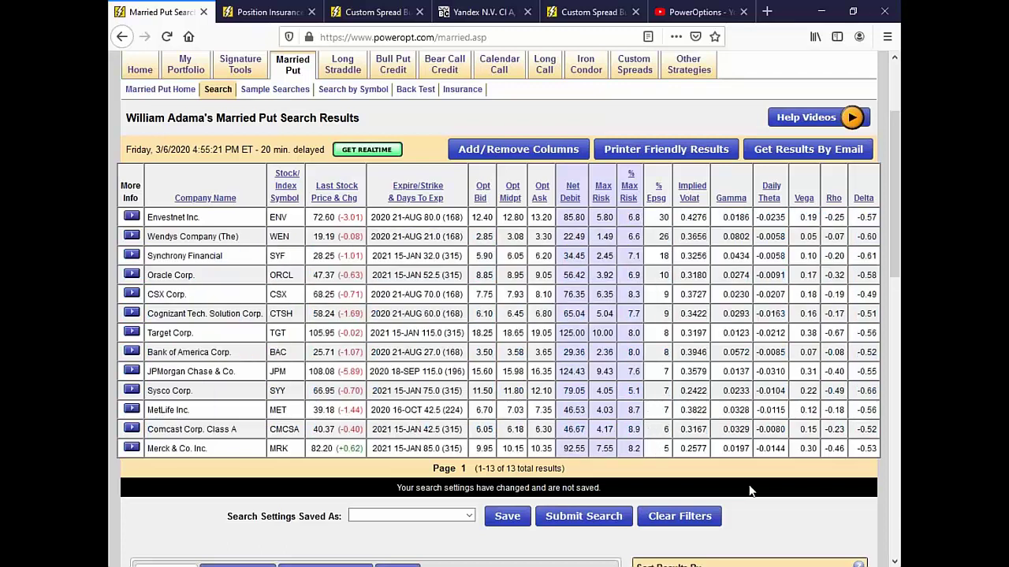